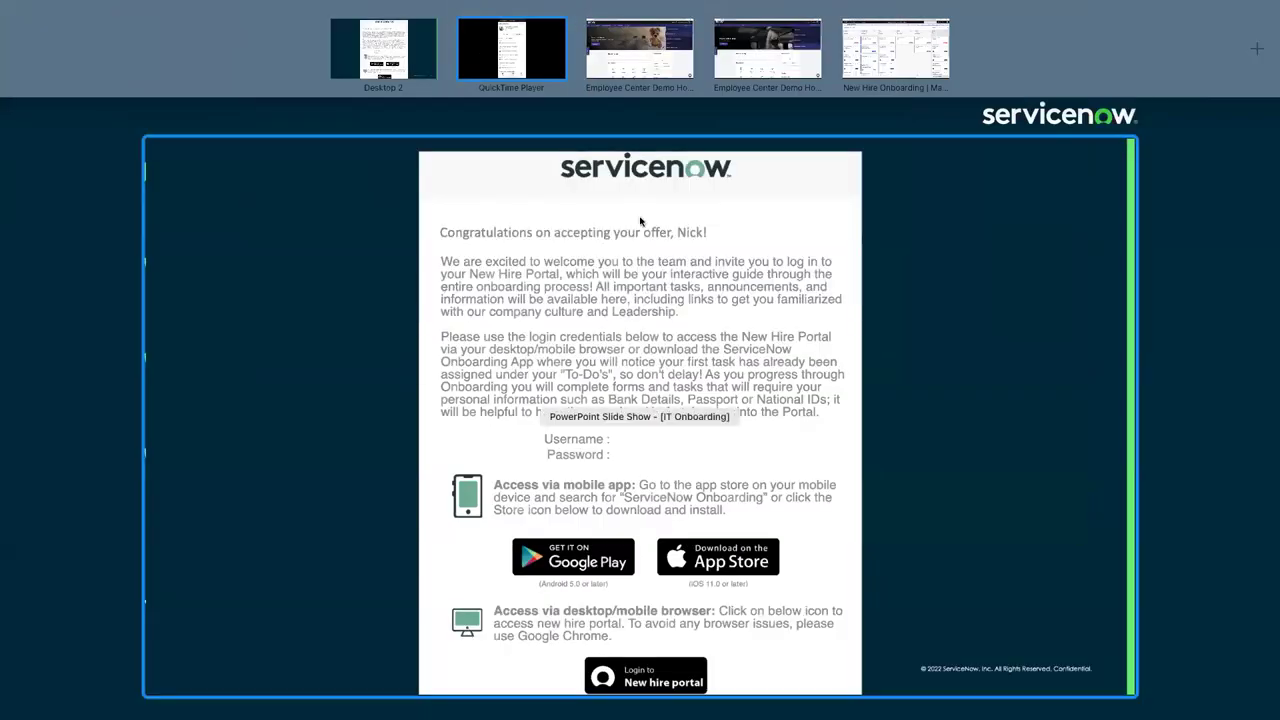
- Switch from the slide show to the browser window showing the Employee Center demo home page
{"action": "left_click", "coordinate": [643, 220]}
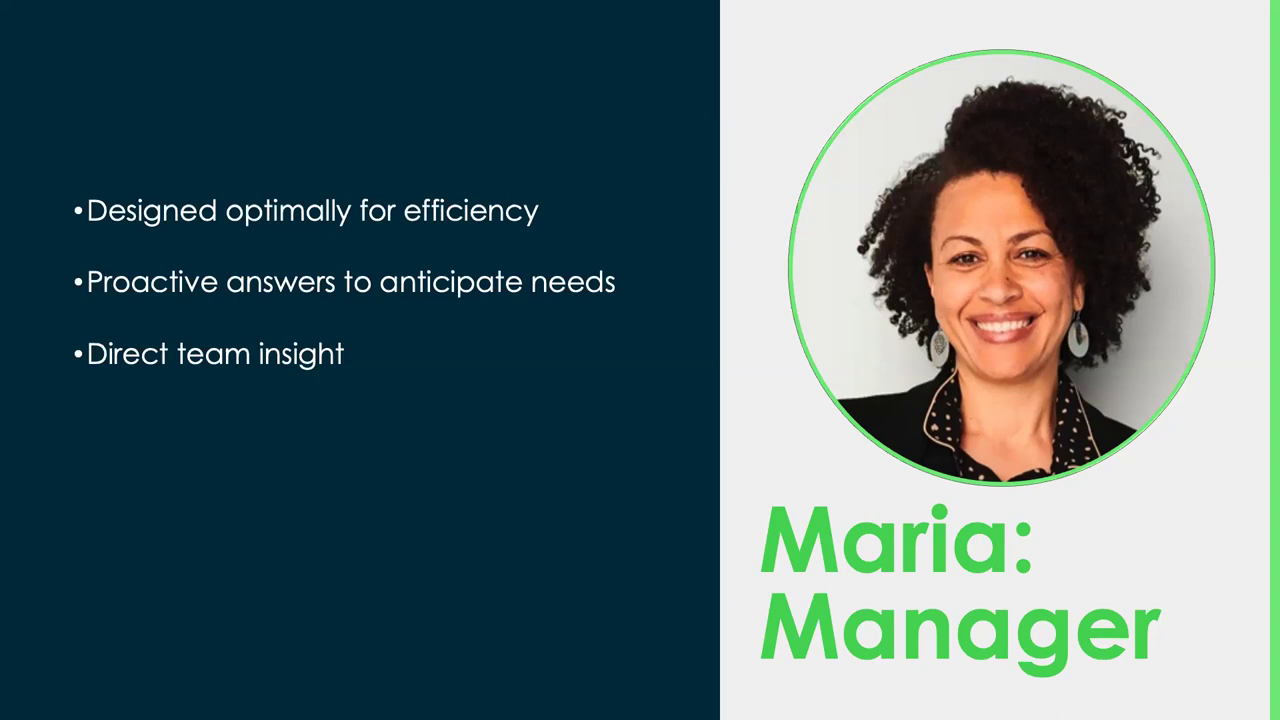
{"action": "key", "text": "ctrl+Up"}
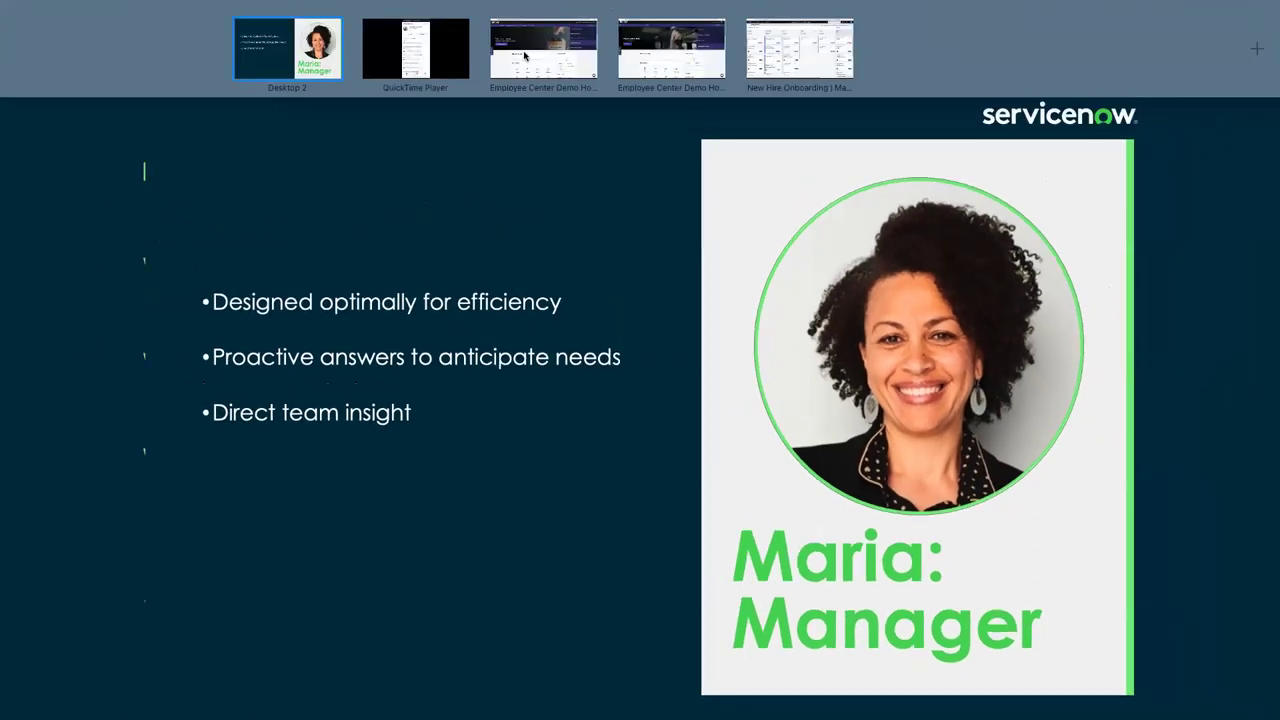
{"action": "left_click", "coordinate": [525, 56]}
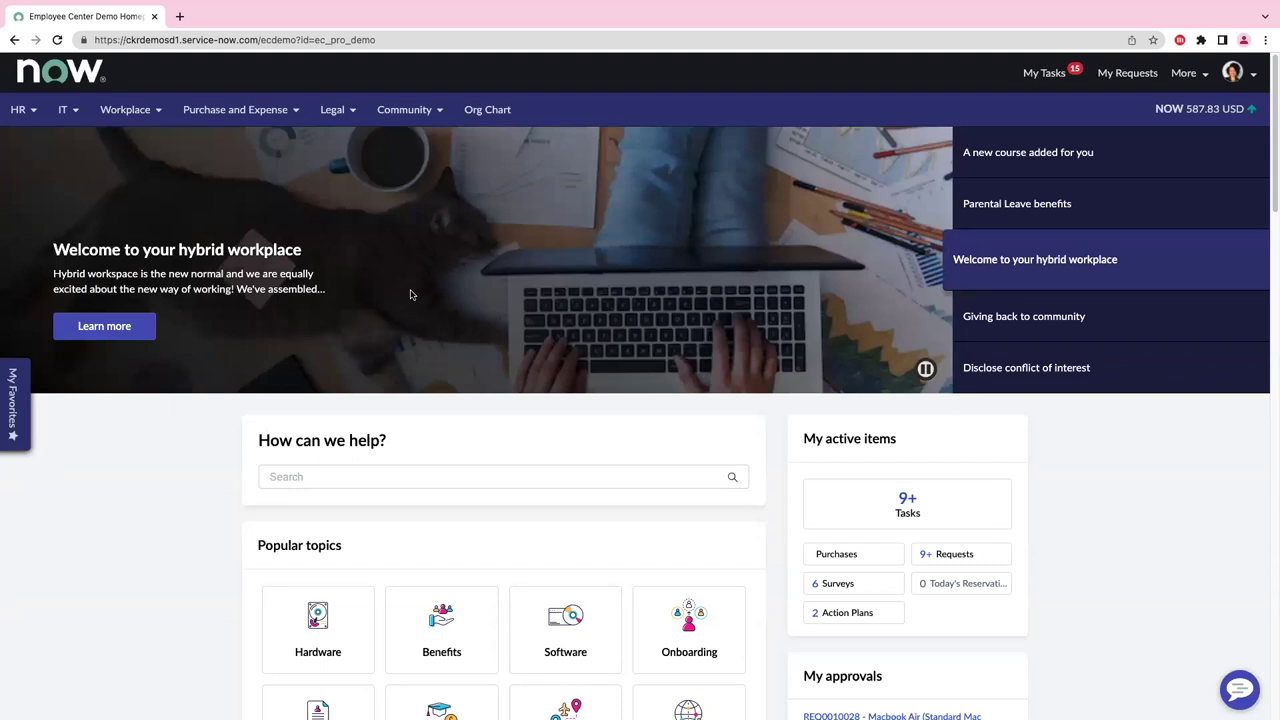
- View the home page's search suggestions and approve the new hire's request for 4 items under My approvals
{"action": "left_click", "coordinate": [430, 480]}
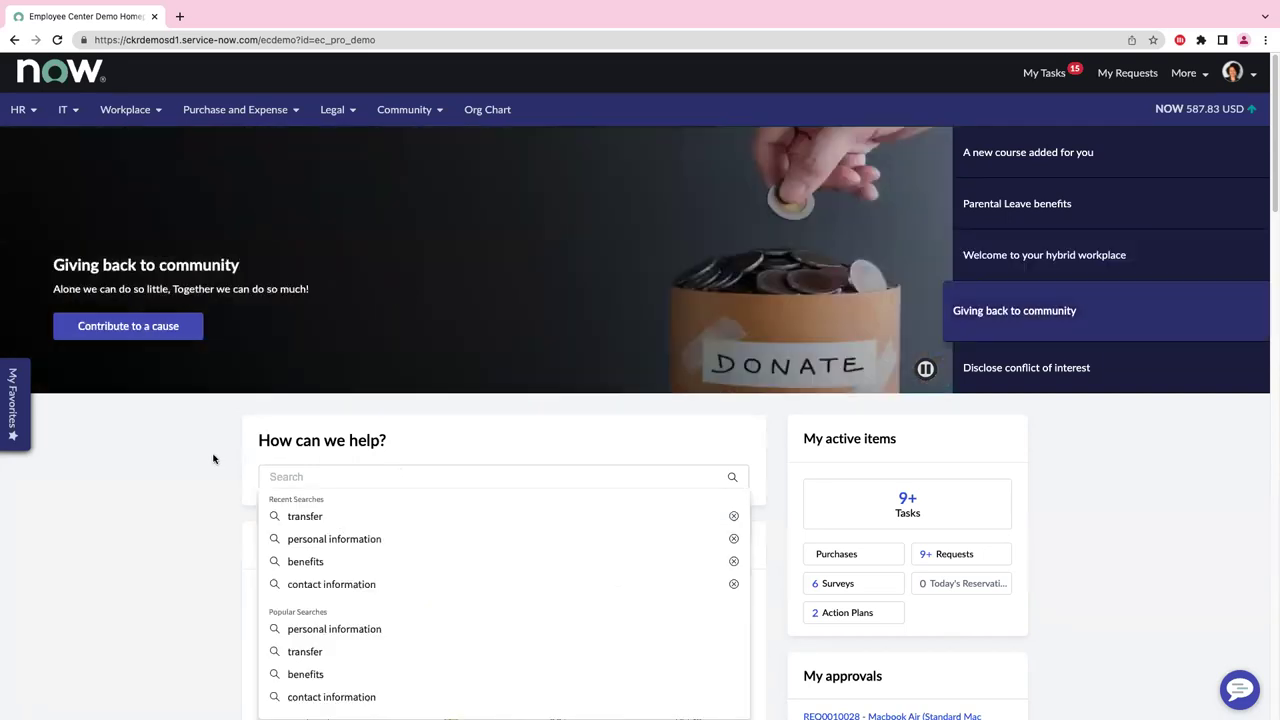
{"action": "left_click", "coordinate": [213, 459]}
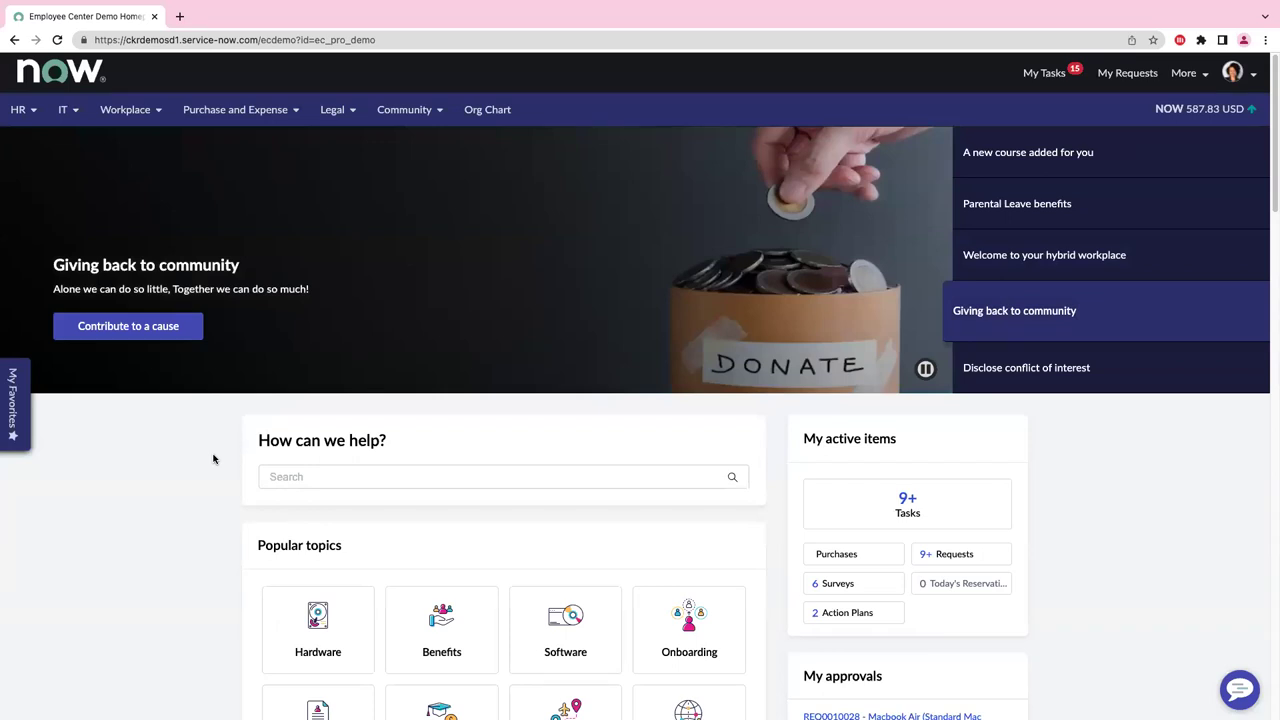
{"action": "scroll", "coordinate": [322, 598], "scroll_direction": "down", "scroll_amount": 2}
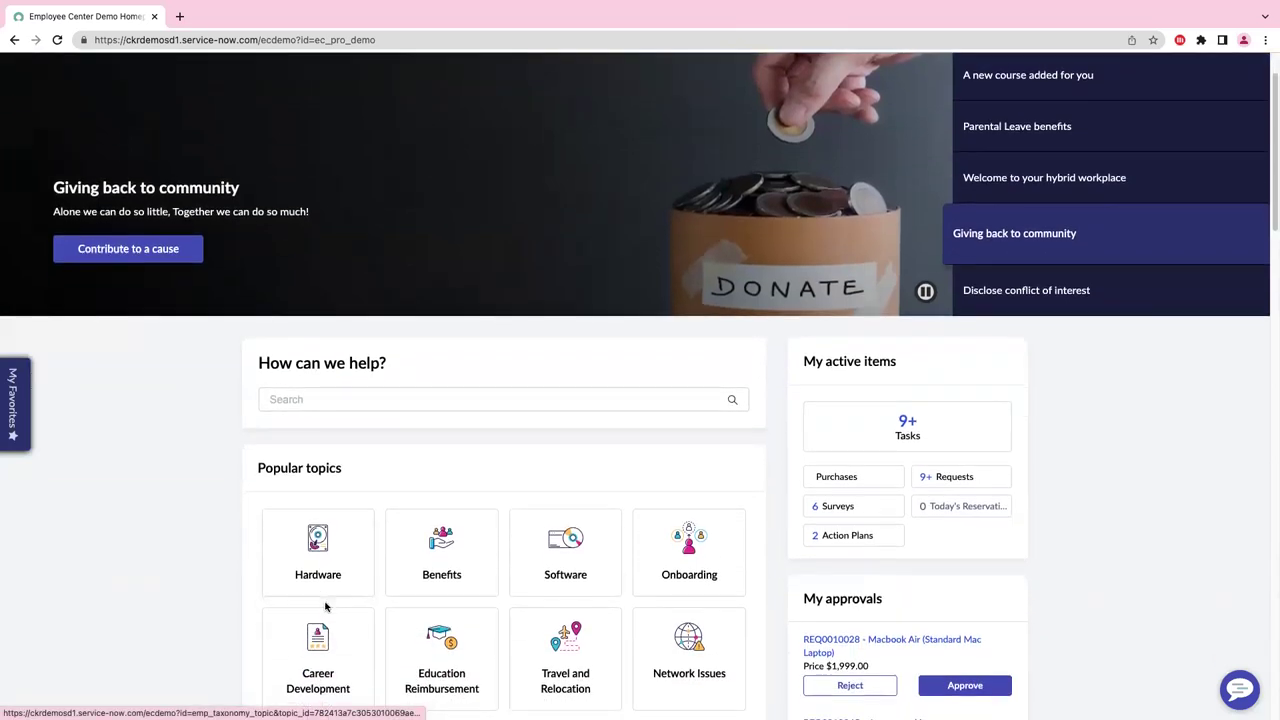
{"action": "scroll", "coordinate": [325, 606], "scroll_direction": "down", "scroll_amount": 3}
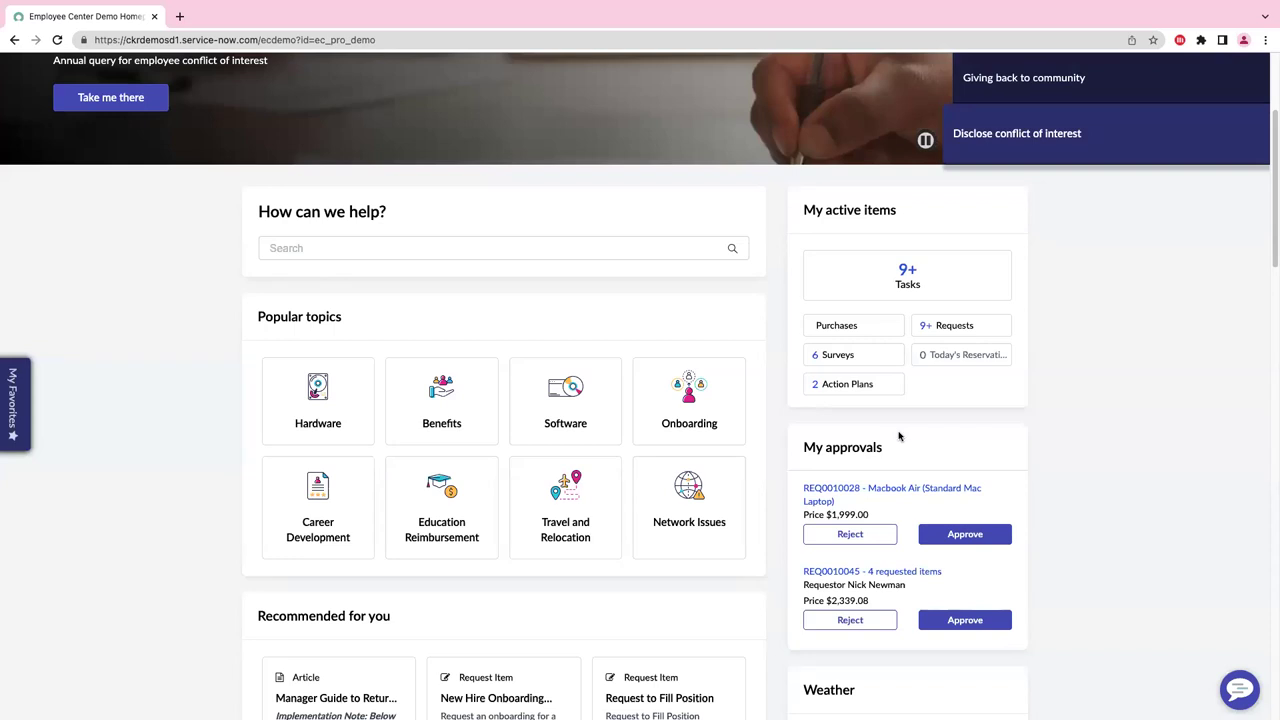
{"action": "scroll", "coordinate": [914, 464], "scroll_direction": "down", "scroll_amount": 1}
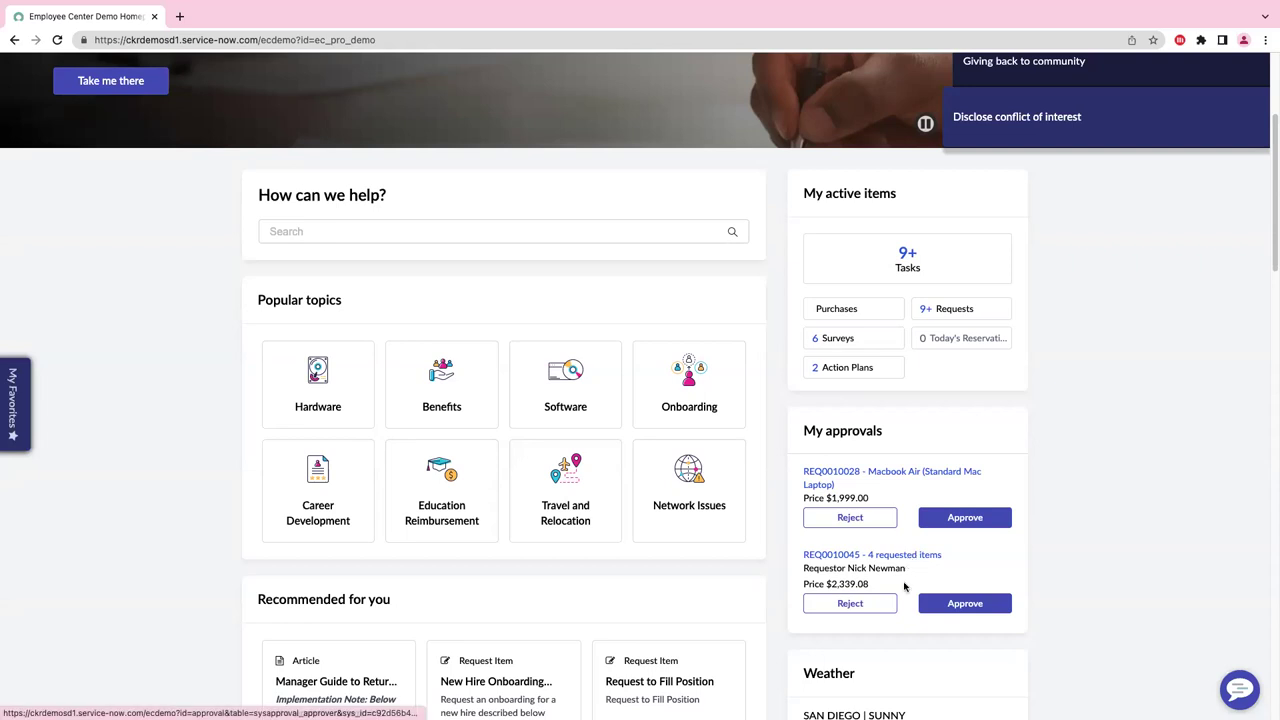
{"action": "left_click", "coordinate": [950, 603]}
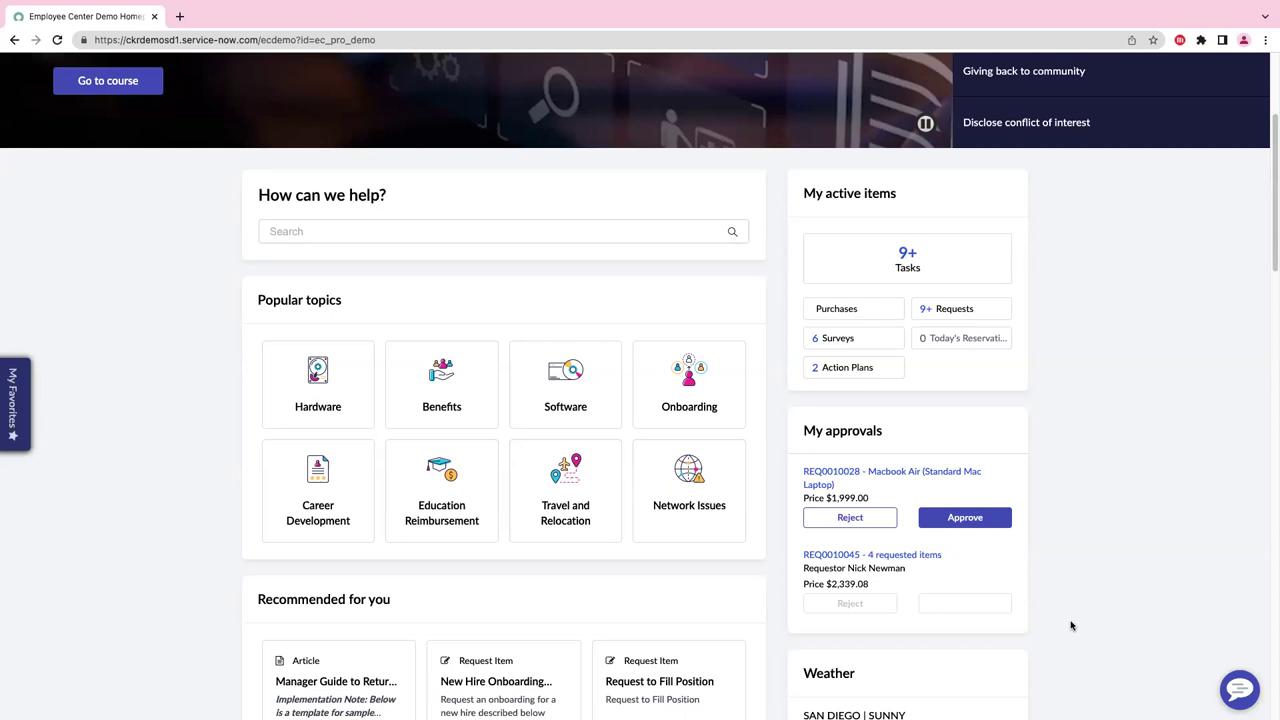
- Examine the home page's recommended content, suggested courses, quick links and My apps sections
{"action": "scroll", "coordinate": [1069, 628], "scroll_direction": "down", "scroll_amount": 1}
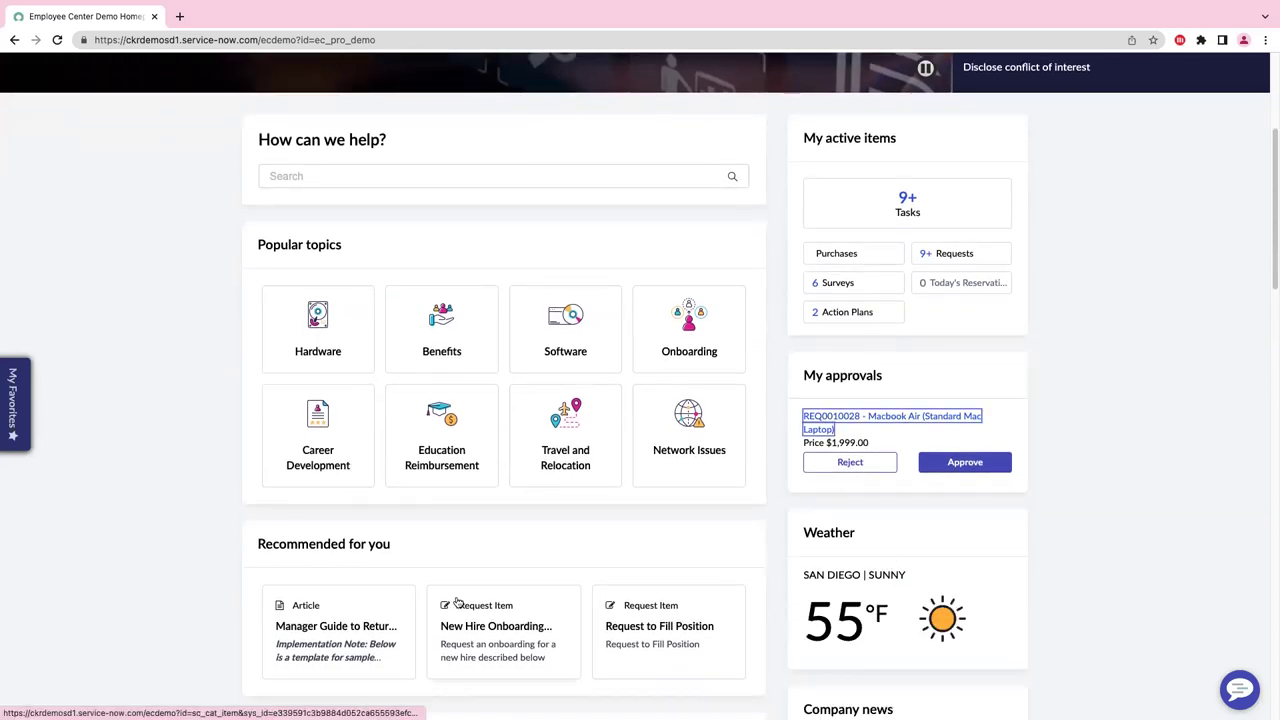
{"action": "scroll", "coordinate": [457, 600], "scroll_direction": "down", "scroll_amount": 2}
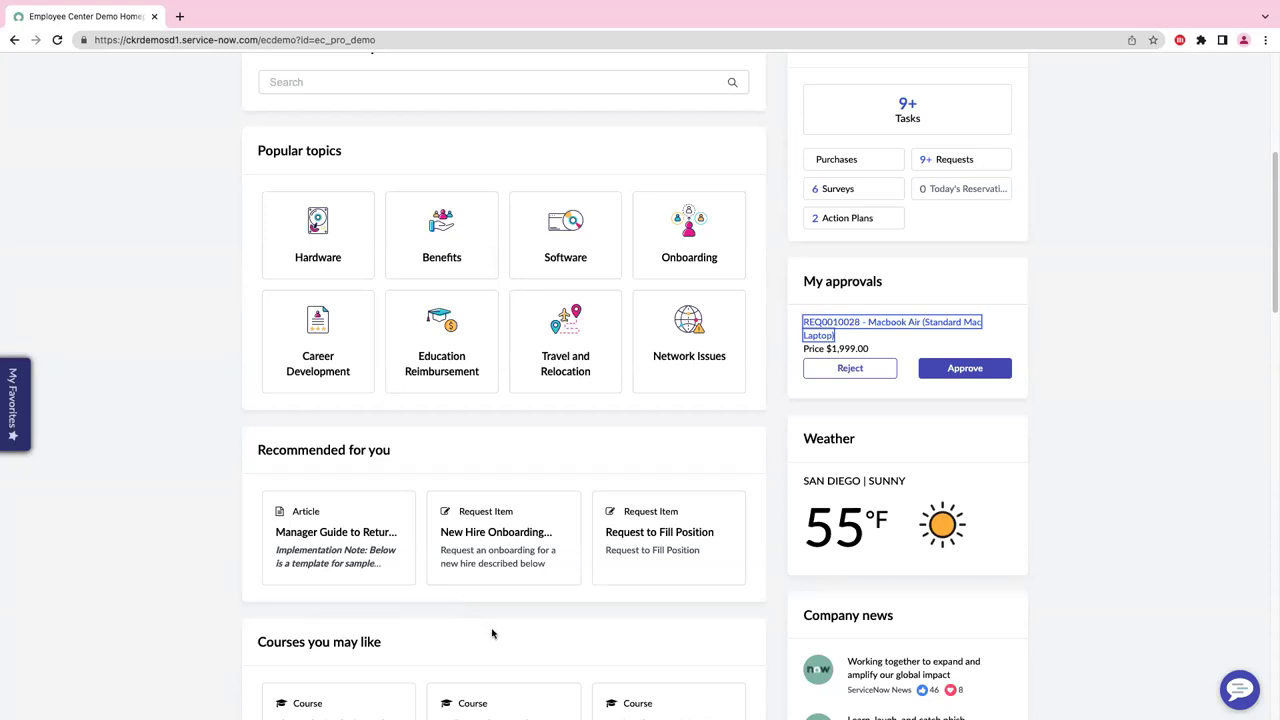
{"action": "scroll", "coordinate": [493, 636], "scroll_direction": "up", "scroll_amount": 5}
{"action": "scroll", "coordinate": [495, 640], "scroll_direction": "down", "scroll_amount": 6}
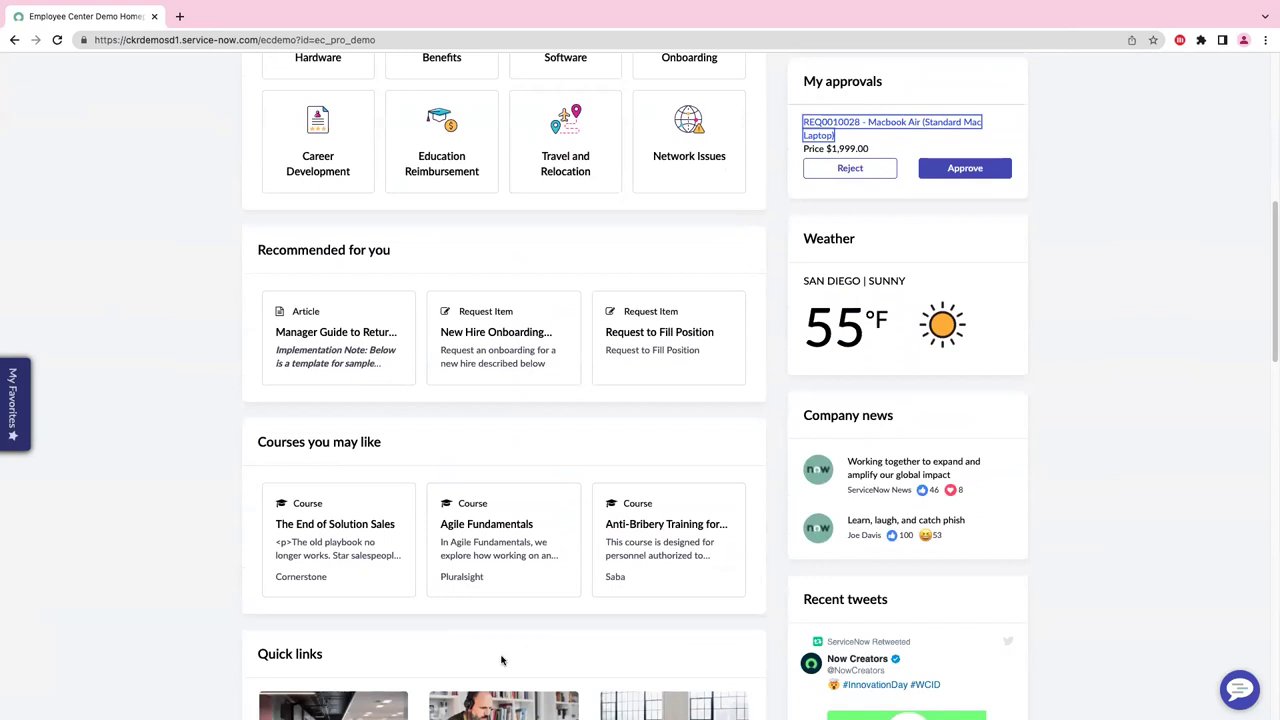
{"action": "scroll", "coordinate": [503, 662], "scroll_direction": "down", "scroll_amount": 3}
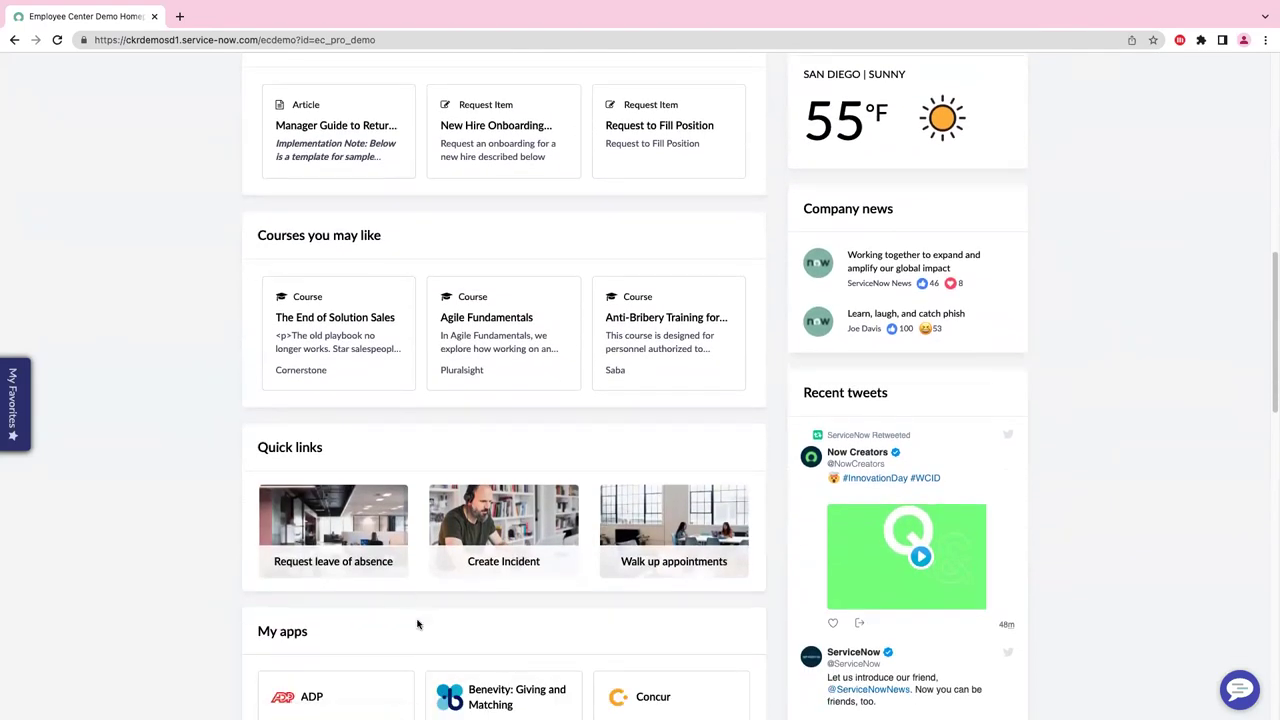
{"action": "scroll", "coordinate": [418, 624], "scroll_direction": "down", "scroll_amount": 2}
{"action": "scroll", "coordinate": [500, 686], "scroll_direction": "down", "scroll_amount": 1}
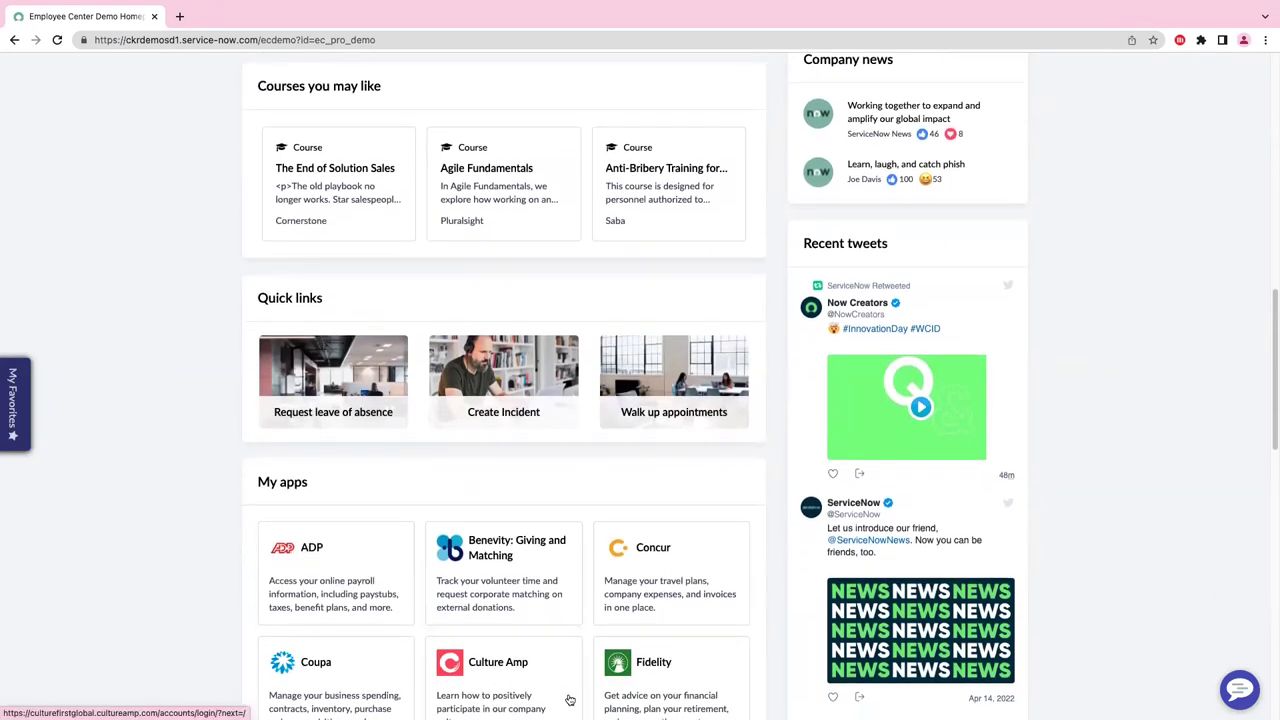
{"action": "scroll", "coordinate": [569, 694], "scroll_direction": "up", "scroll_amount": 1}
{"action": "scroll", "coordinate": [569, 692], "scroll_direction": "up", "scroll_amount": 4}
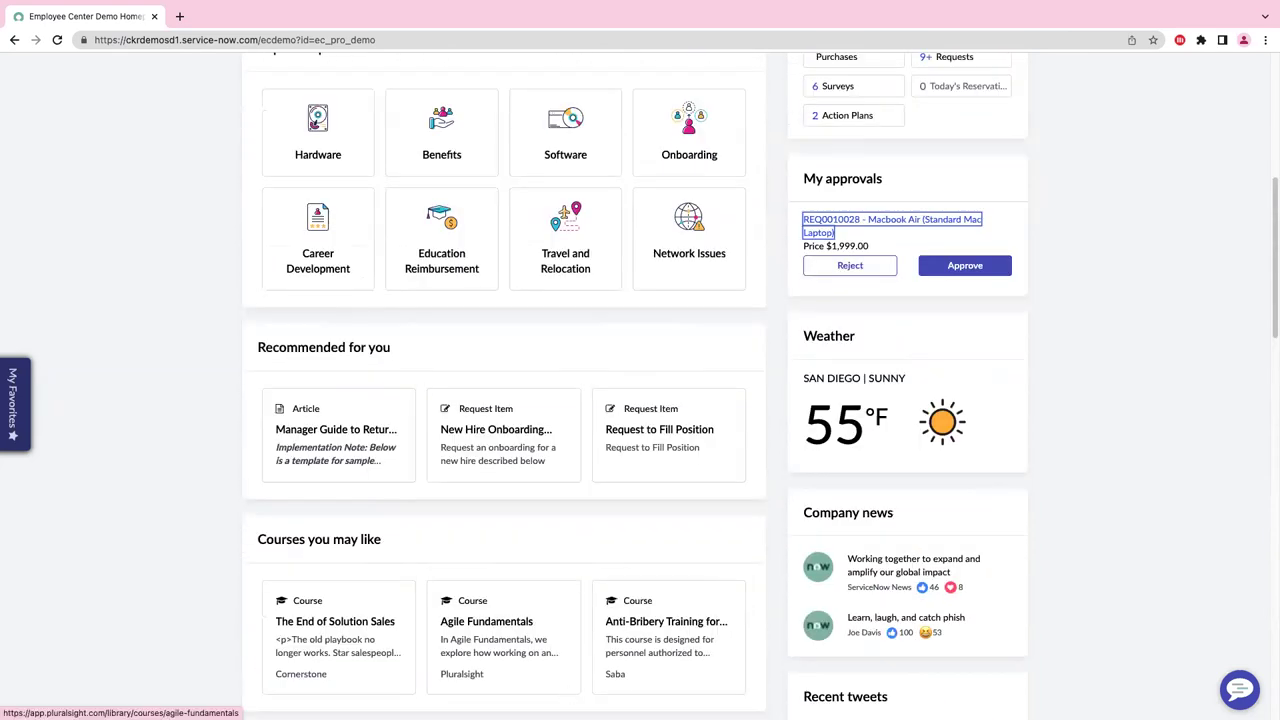
{"action": "scroll", "coordinate": [594, 654], "scroll_direction": "up", "scroll_amount": 3}
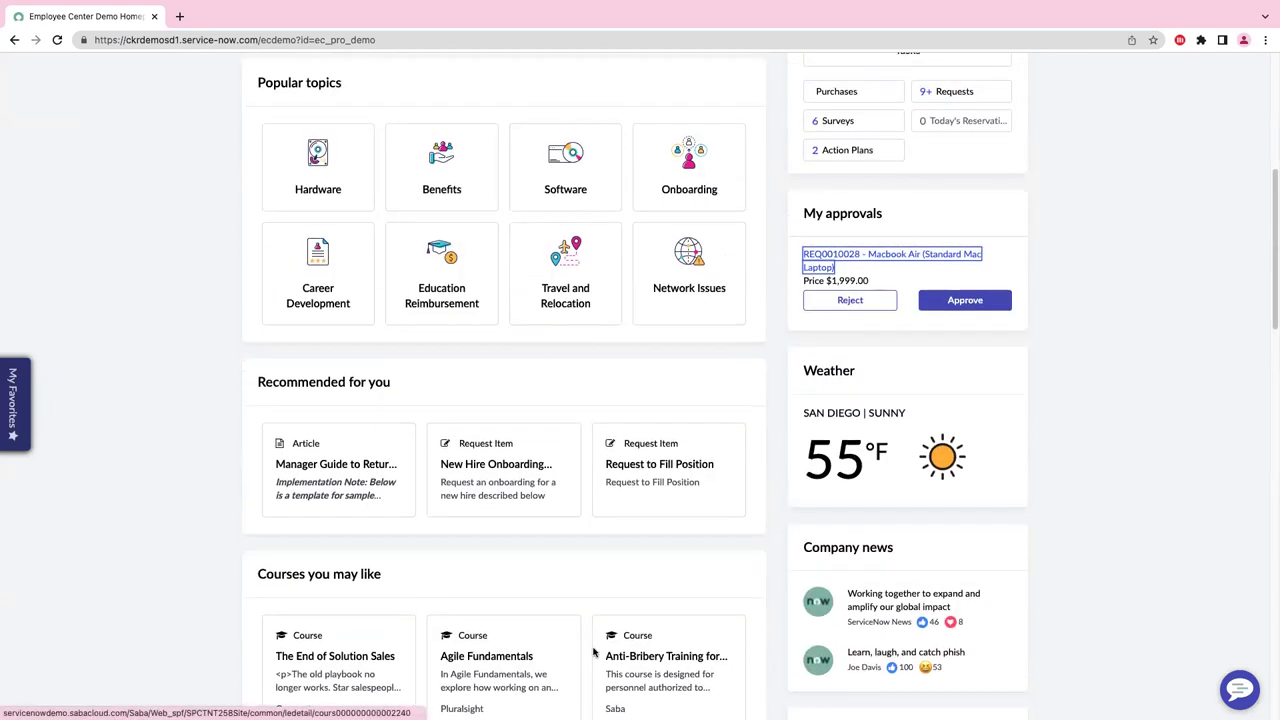
{"action": "scroll", "coordinate": [594, 654], "scroll_direction": "up", "scroll_amount": 3}
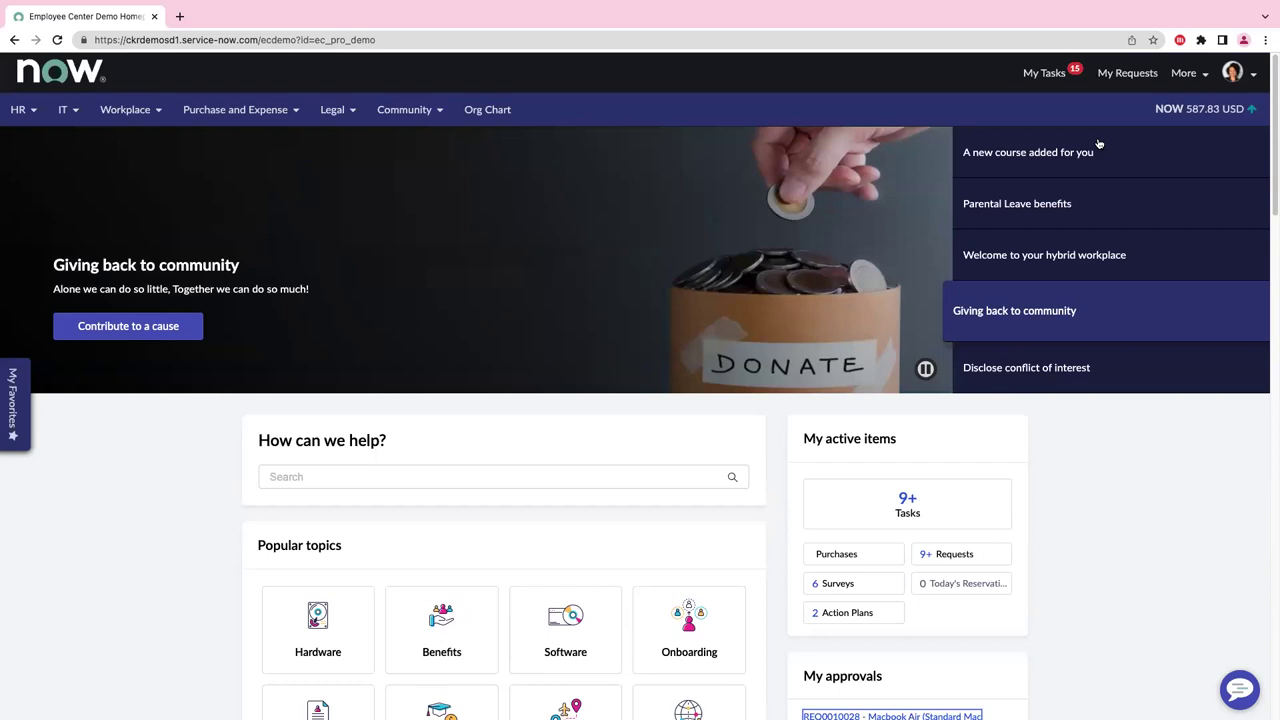
- Open the Manager center and, from its New hire progress list, the onboarding request of the new hire with 4/10 progress
{"action": "left_click", "coordinate": [1184, 74]}
{"action": "left_click", "coordinate": [1182, 139]}
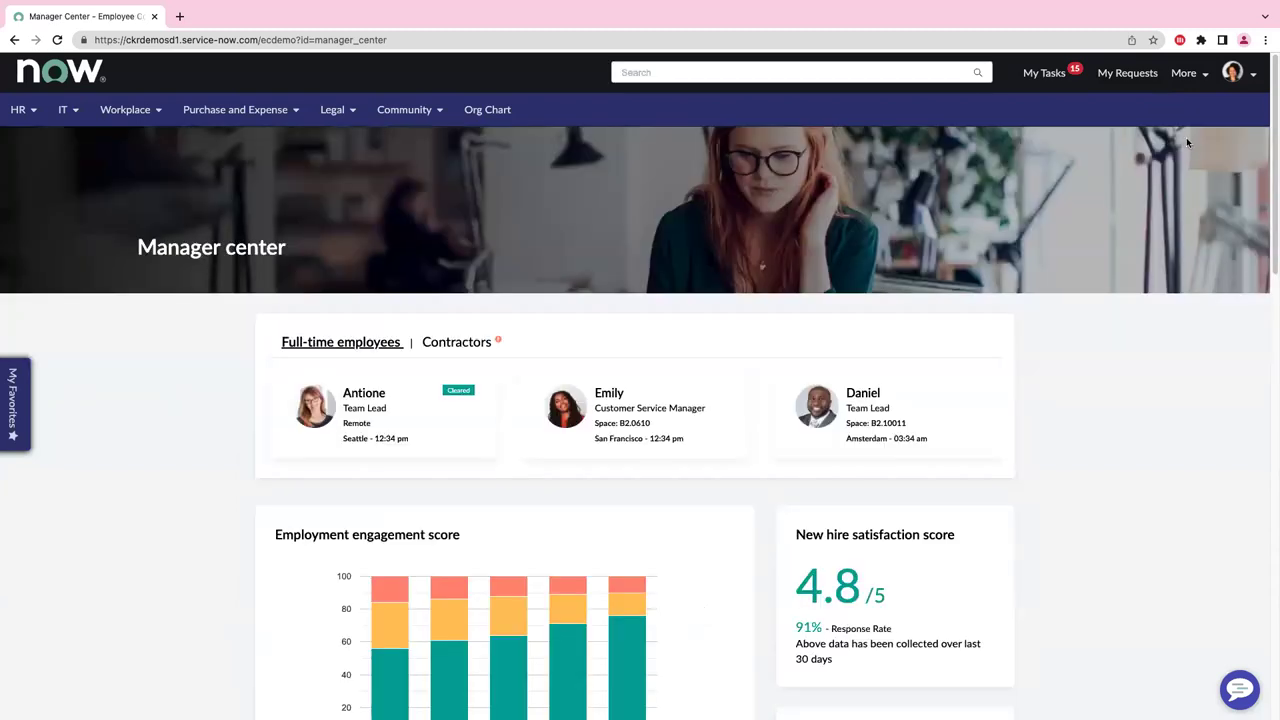
{"action": "scroll", "coordinate": [1199, 427], "scroll_direction": "down", "scroll_amount": 1}
{"action": "scroll", "coordinate": [1199, 427], "scroll_direction": "down", "scroll_amount": 3}
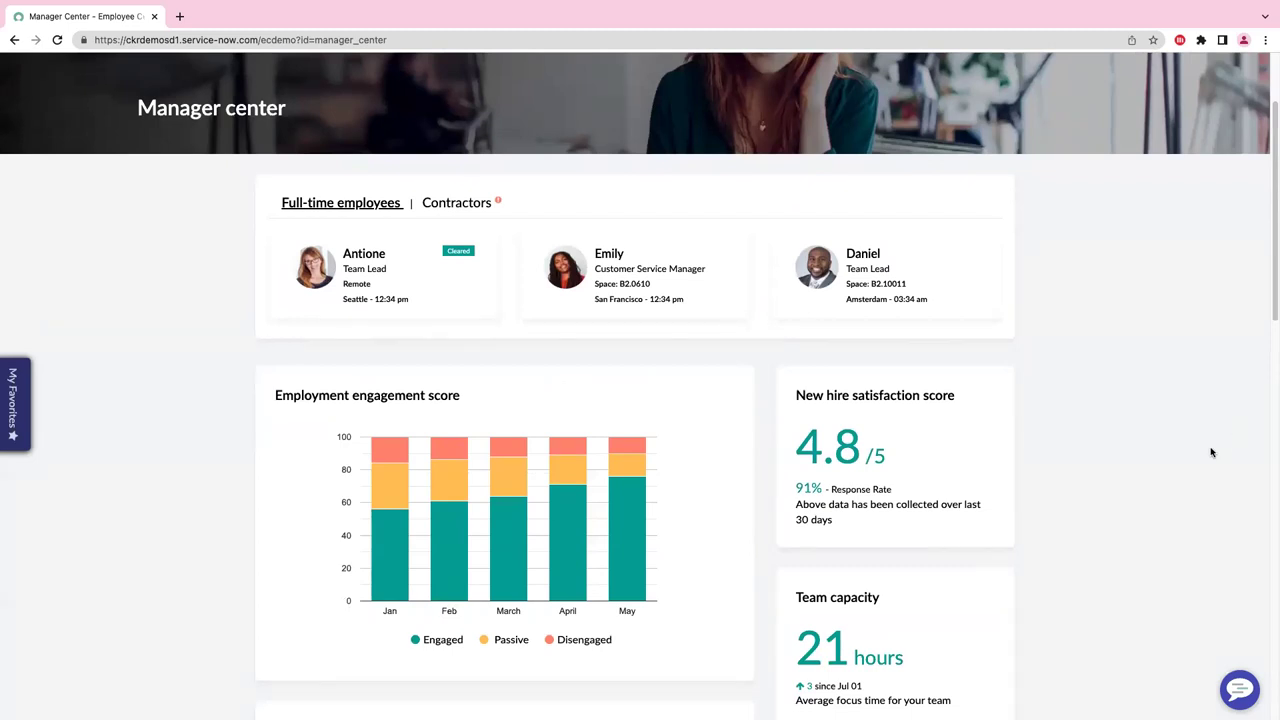
{"action": "scroll", "coordinate": [1207, 458], "scroll_direction": "down", "scroll_amount": 2}
{"action": "scroll", "coordinate": [1201, 472], "scroll_direction": "down", "scroll_amount": 5}
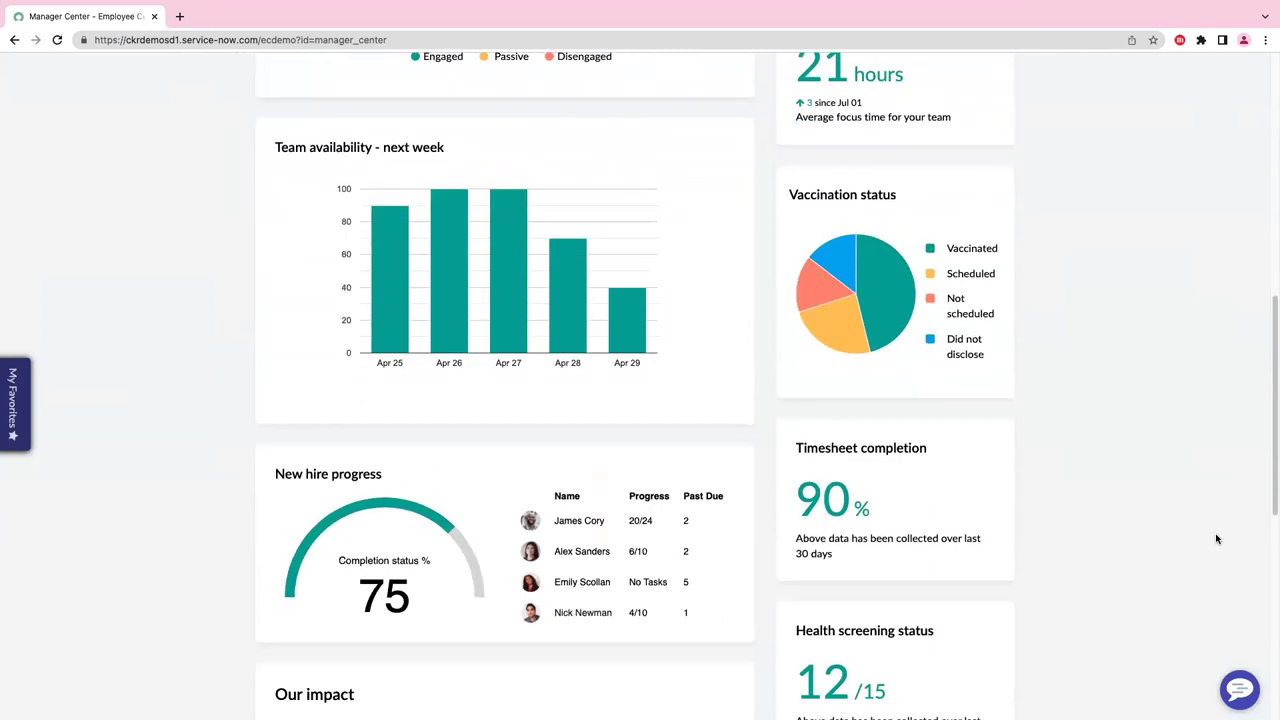
{"action": "left_click", "coordinate": [575, 620]}
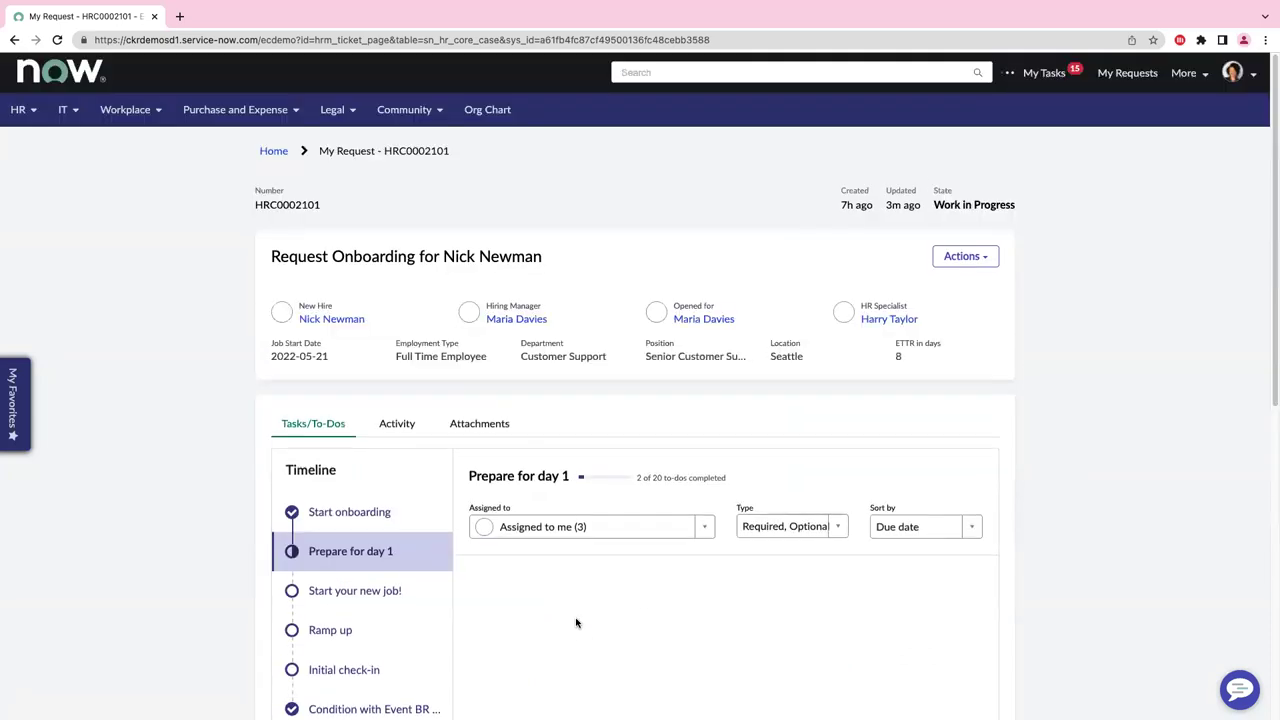
- Open the to-do for selecting the new hire's cloud accounts and choose HRIS System, CRM System and Git Repository
{"action": "scroll", "coordinate": [600, 674], "scroll_direction": "down", "scroll_amount": 1}
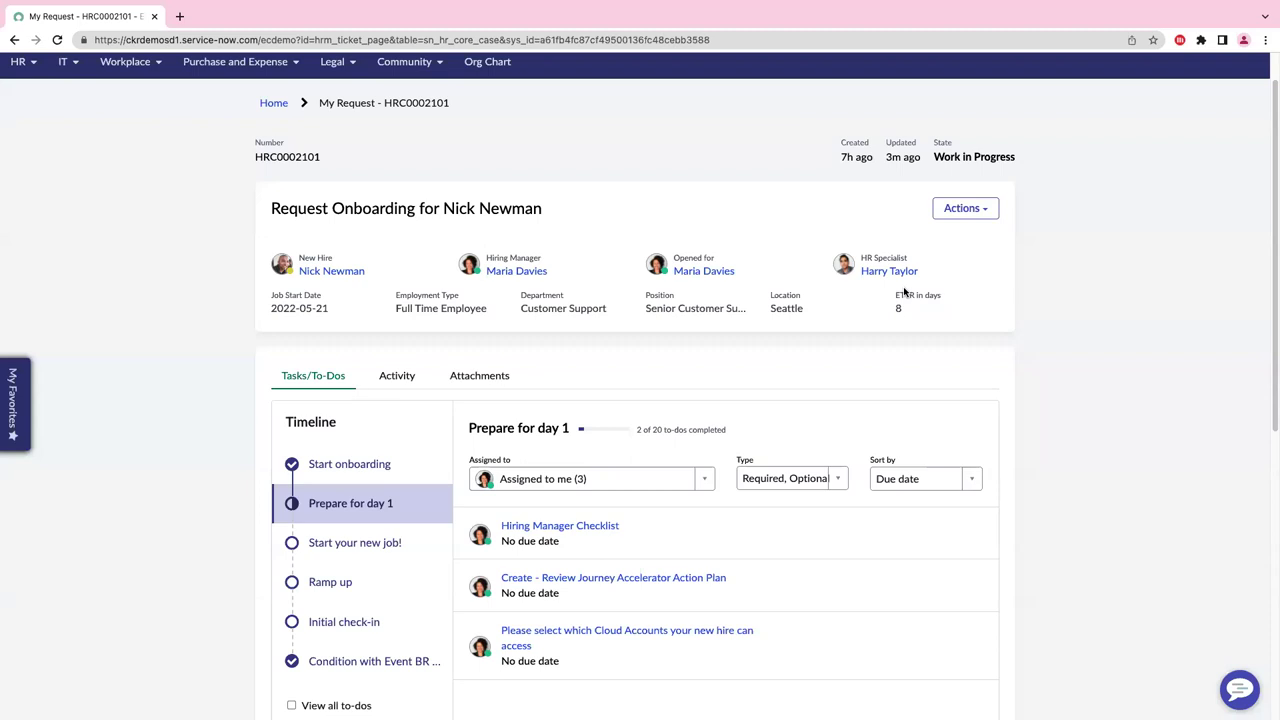
{"action": "scroll", "coordinate": [966, 515], "scroll_direction": "down", "scroll_amount": 3}
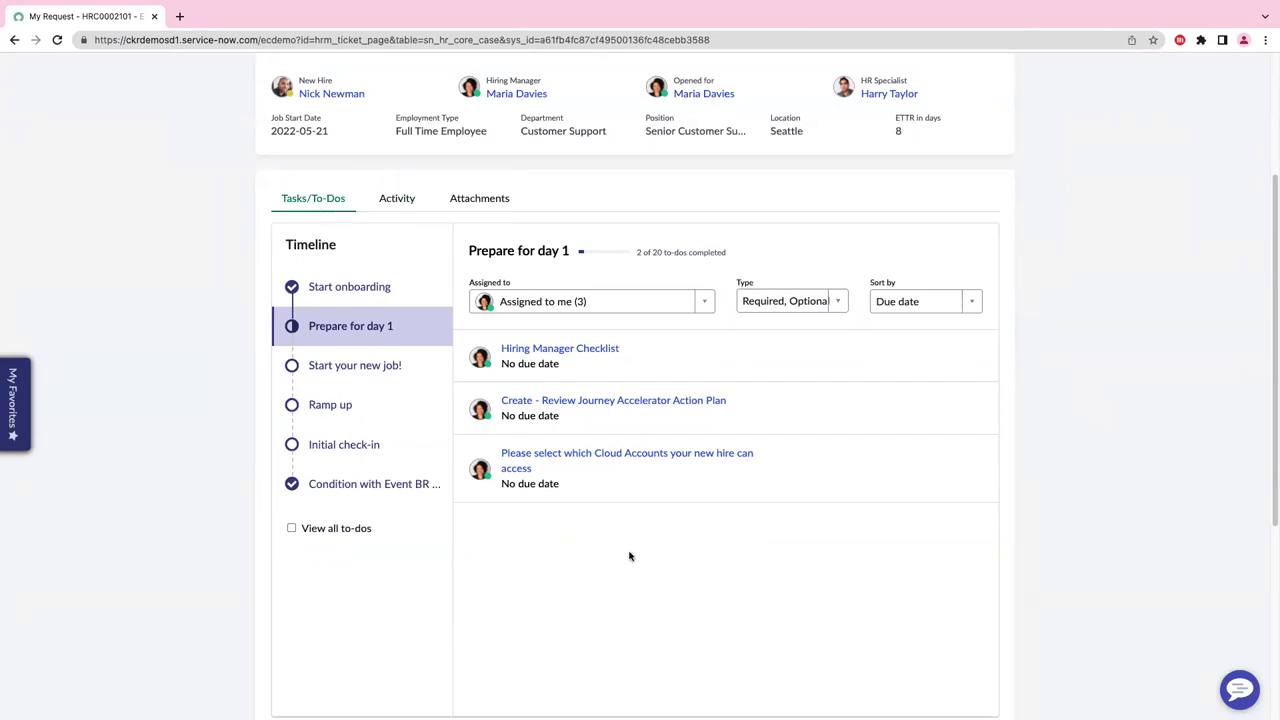
{"action": "left_click", "coordinate": [606, 468]}
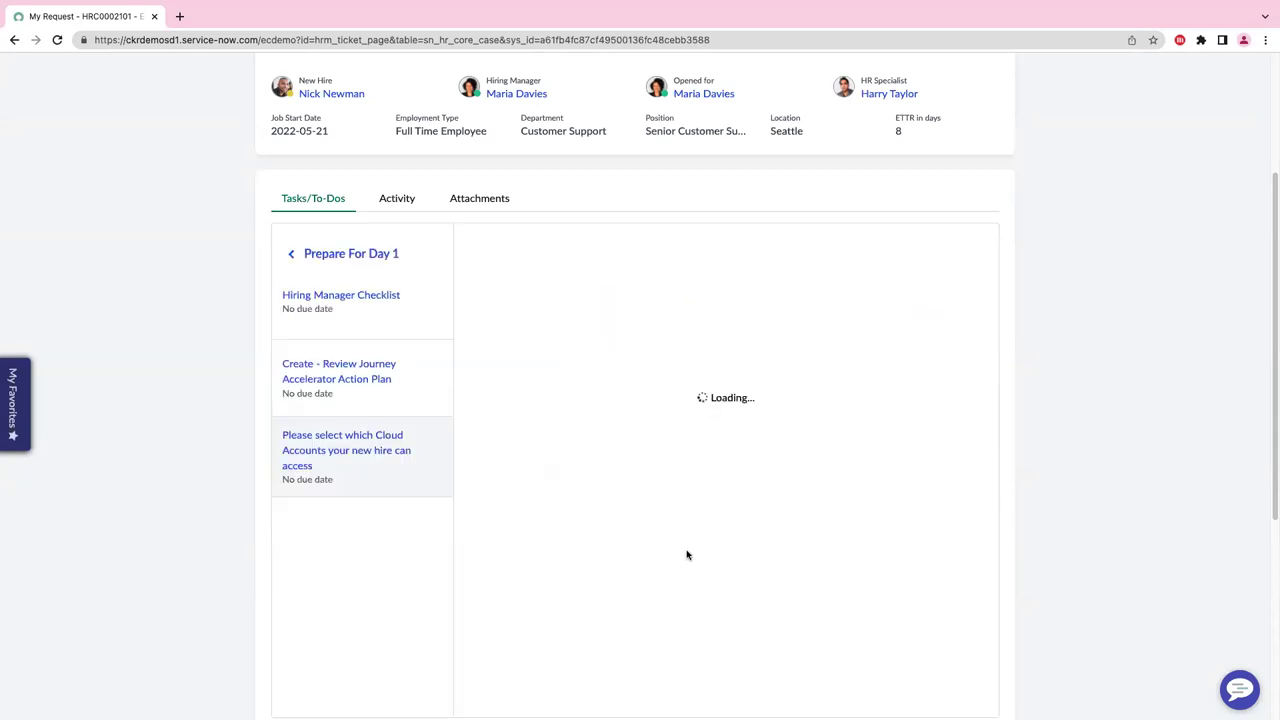
{"action": "scroll", "coordinate": [669, 578], "scroll_direction": "down", "scroll_amount": 1}
{"action": "left_click", "coordinate": [492, 551]}
{"action": "left_click", "coordinate": [492, 568]}
{"action": "left_click", "coordinate": [492, 586]}
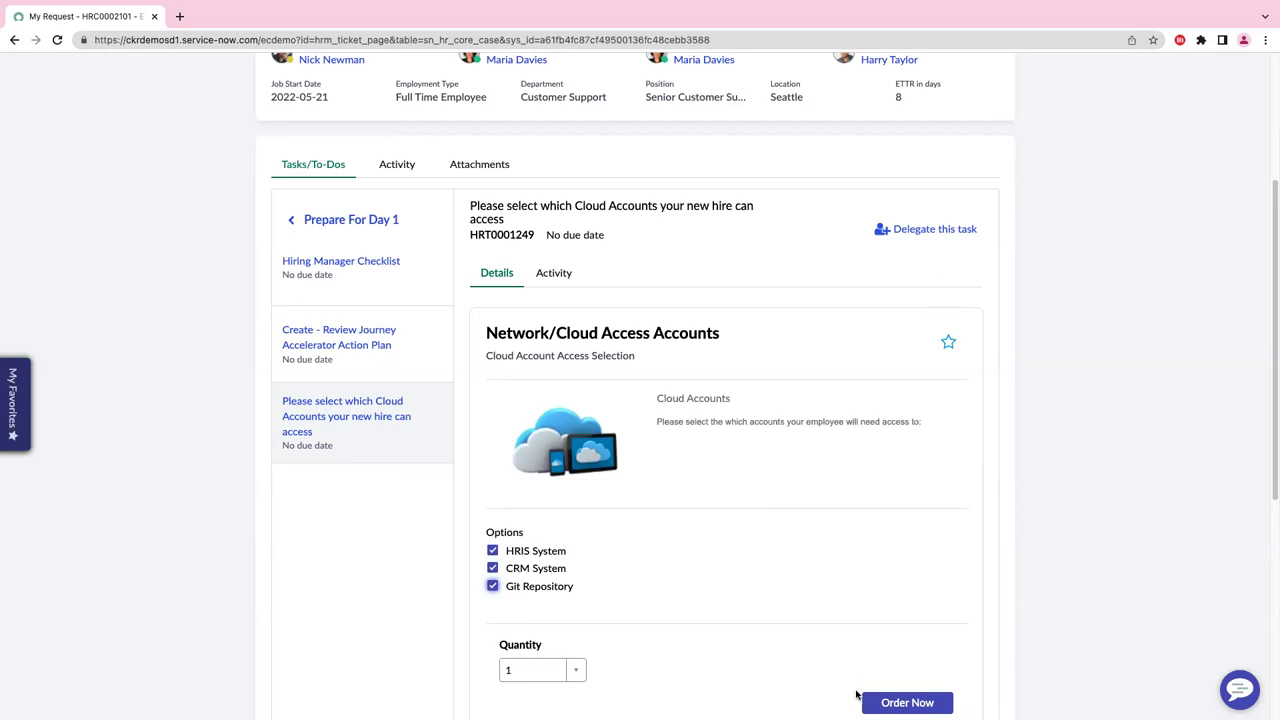
- Order the selected Network/Cloud Access Accounts and check out the order for the new hire
{"action": "scroll", "coordinate": [754, 595], "scroll_direction": "down", "scroll_amount": 3}
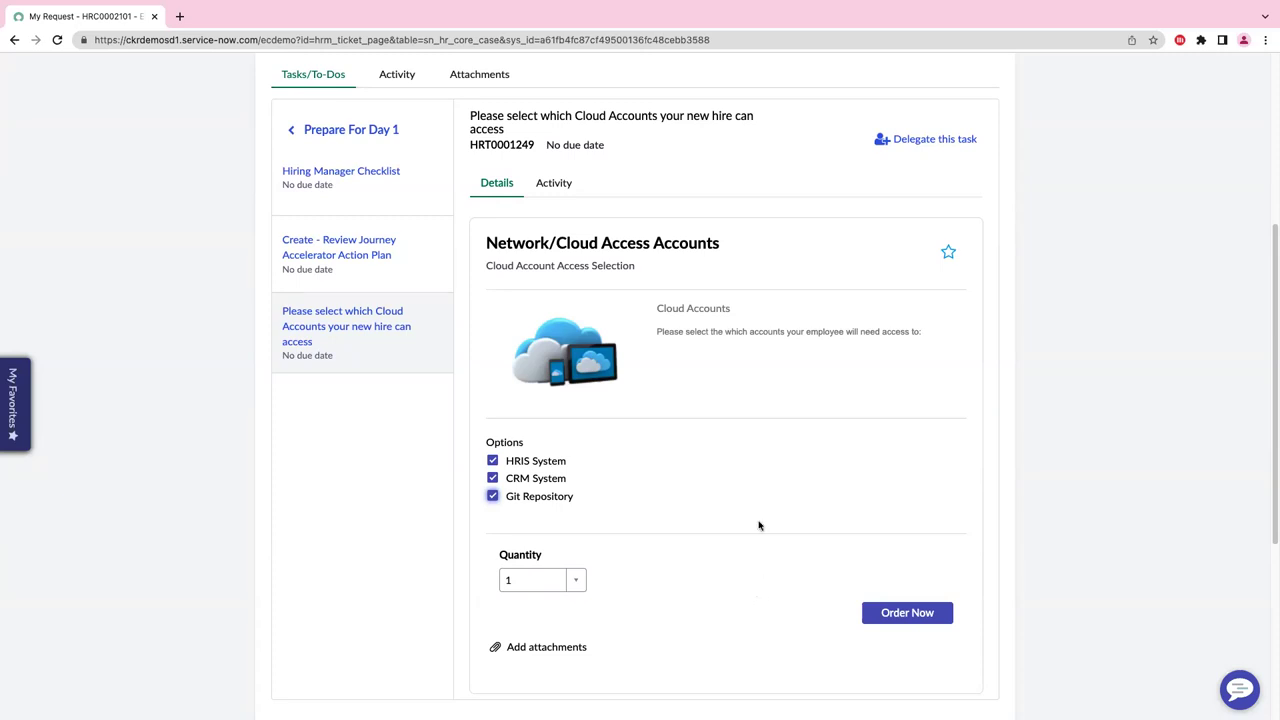
{"action": "left_click", "coordinate": [868, 616]}
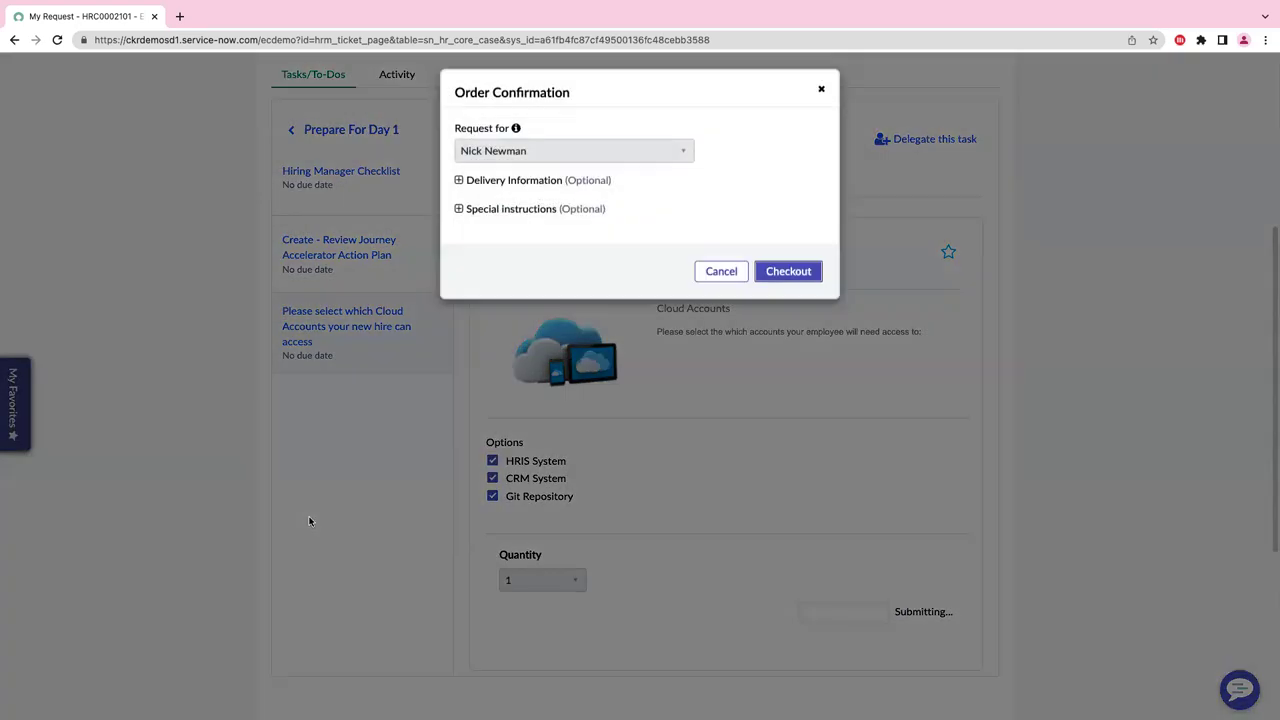
{"action": "left_click", "coordinate": [786, 277]}
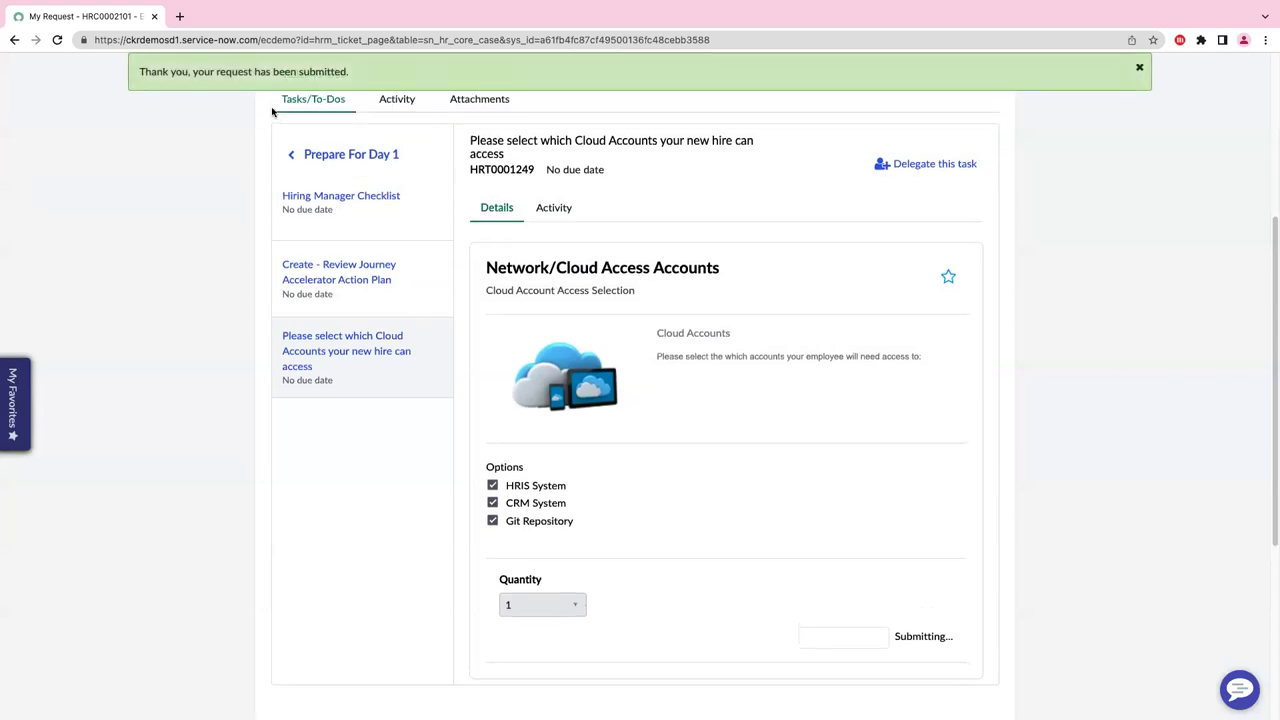
- Return to the Prepare for day 1 to-do list and filter it to the tasks assigned to the new hire
{"action": "left_click", "coordinate": [330, 153]}
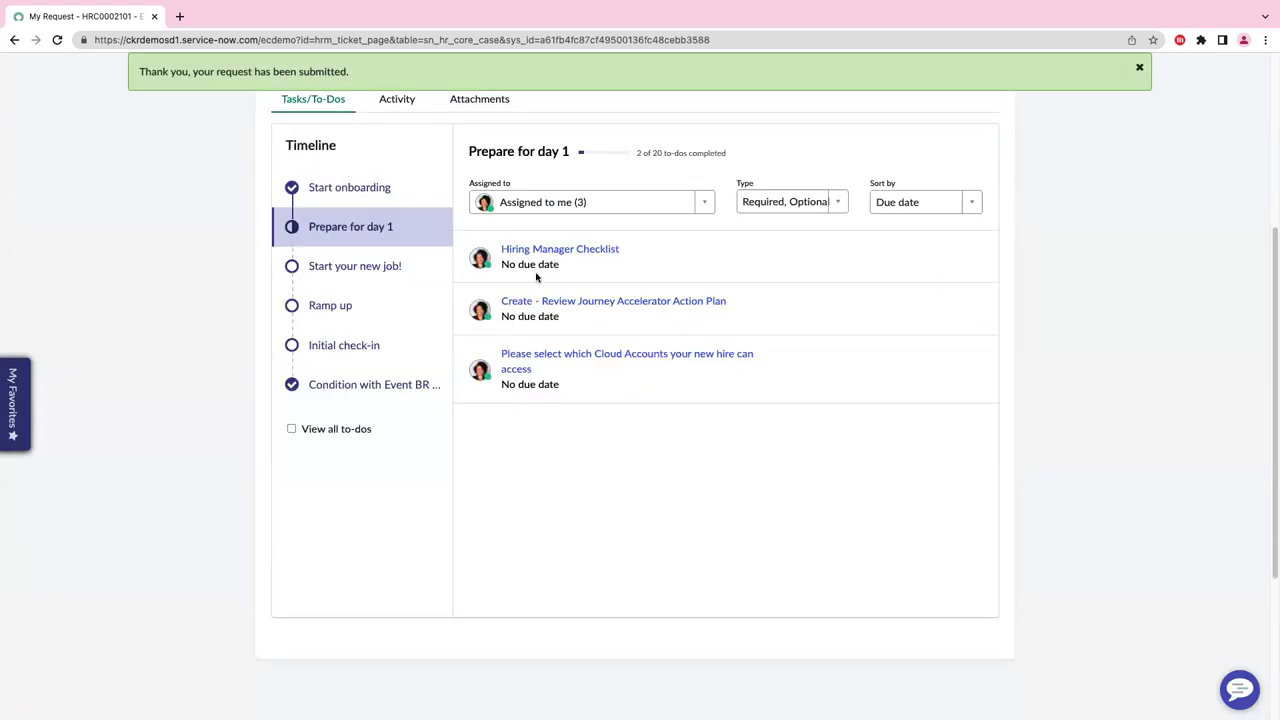
{"action": "left_click", "coordinate": [599, 202]}
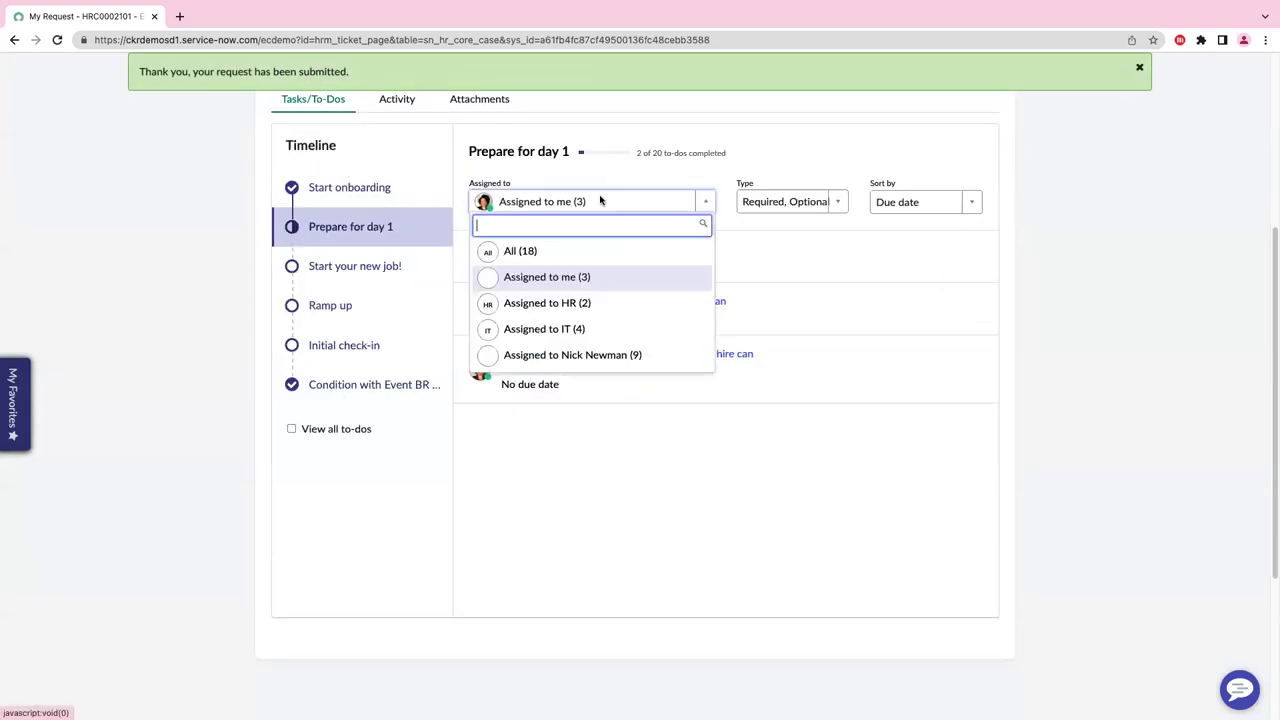
{"action": "left_click", "coordinate": [585, 357]}
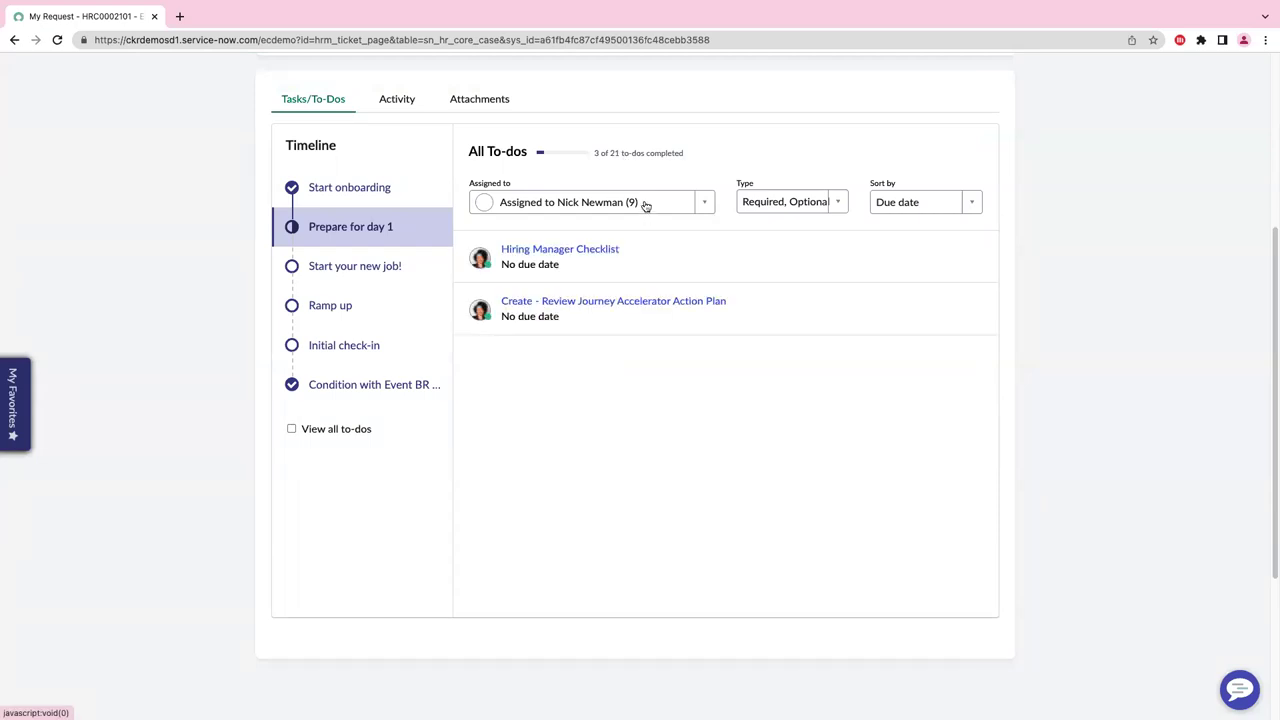
{"action": "left_click", "coordinate": [645, 205]}
{"action": "left_click", "coordinate": [567, 355]}
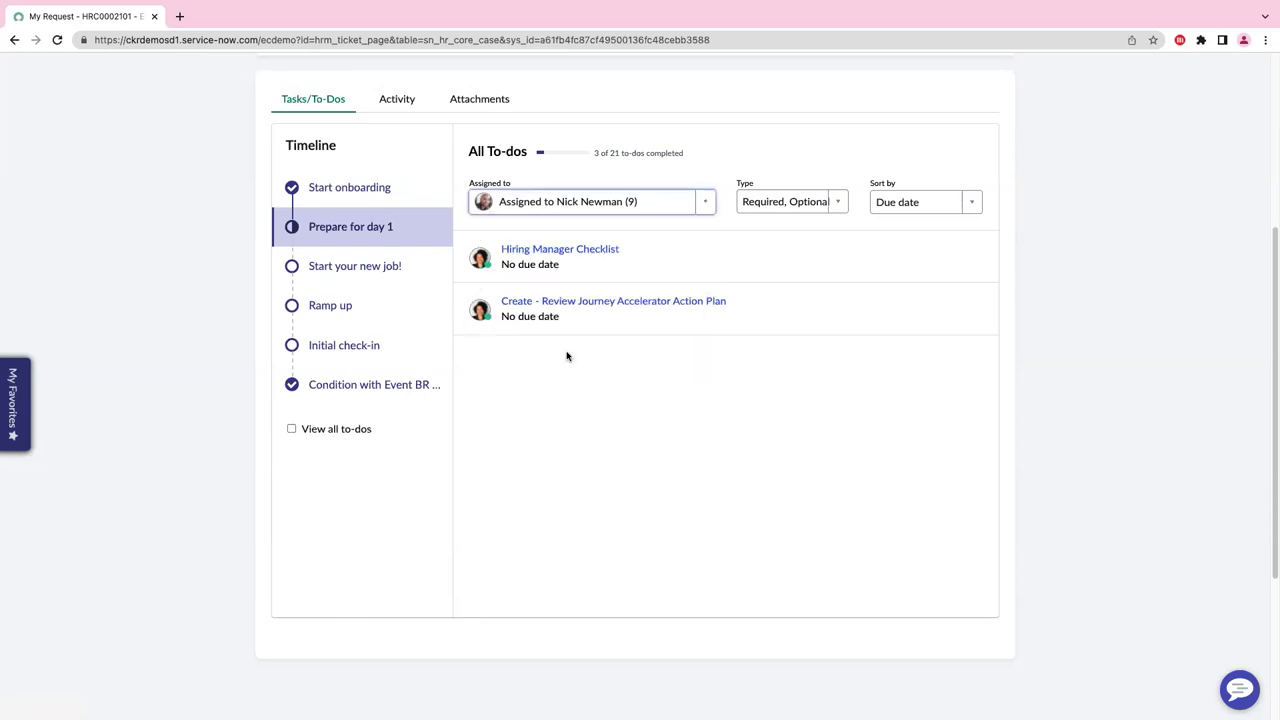
- Filter the onboarding to-dos to those assigned to IT and review the request's header details
{"action": "left_click", "coordinate": [607, 202]}
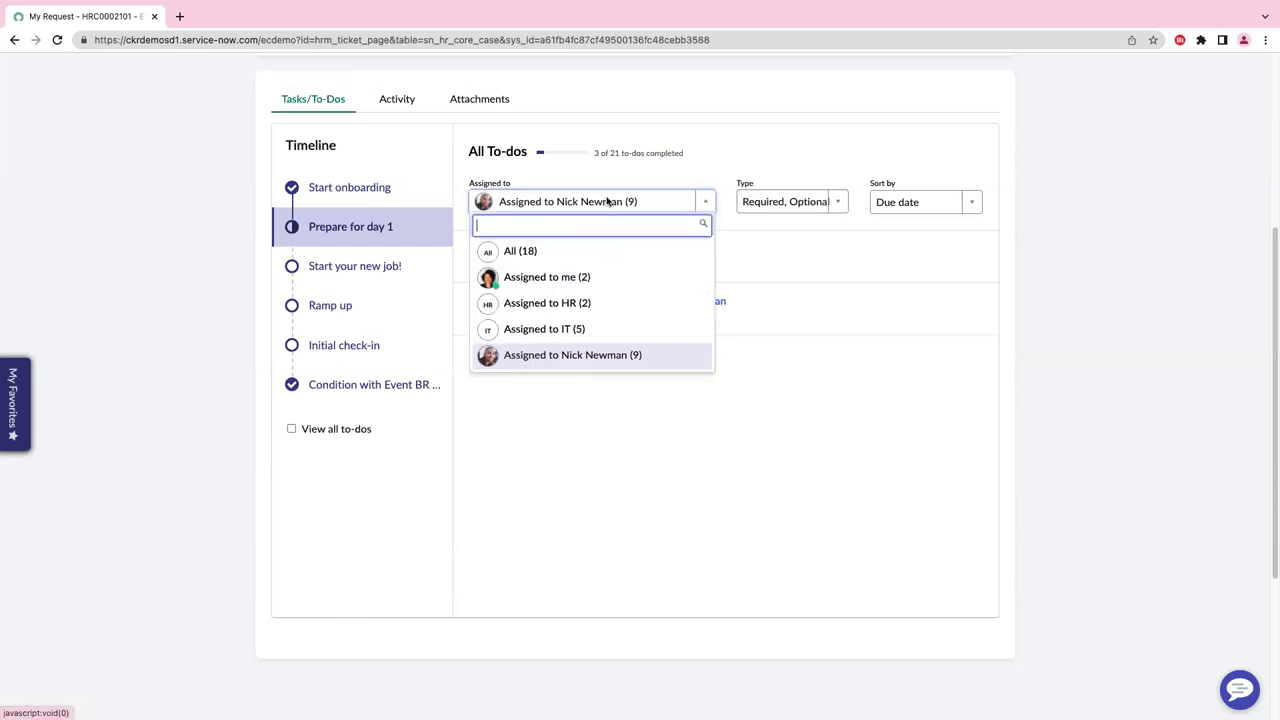
{"action": "left_click", "coordinate": [577, 328]}
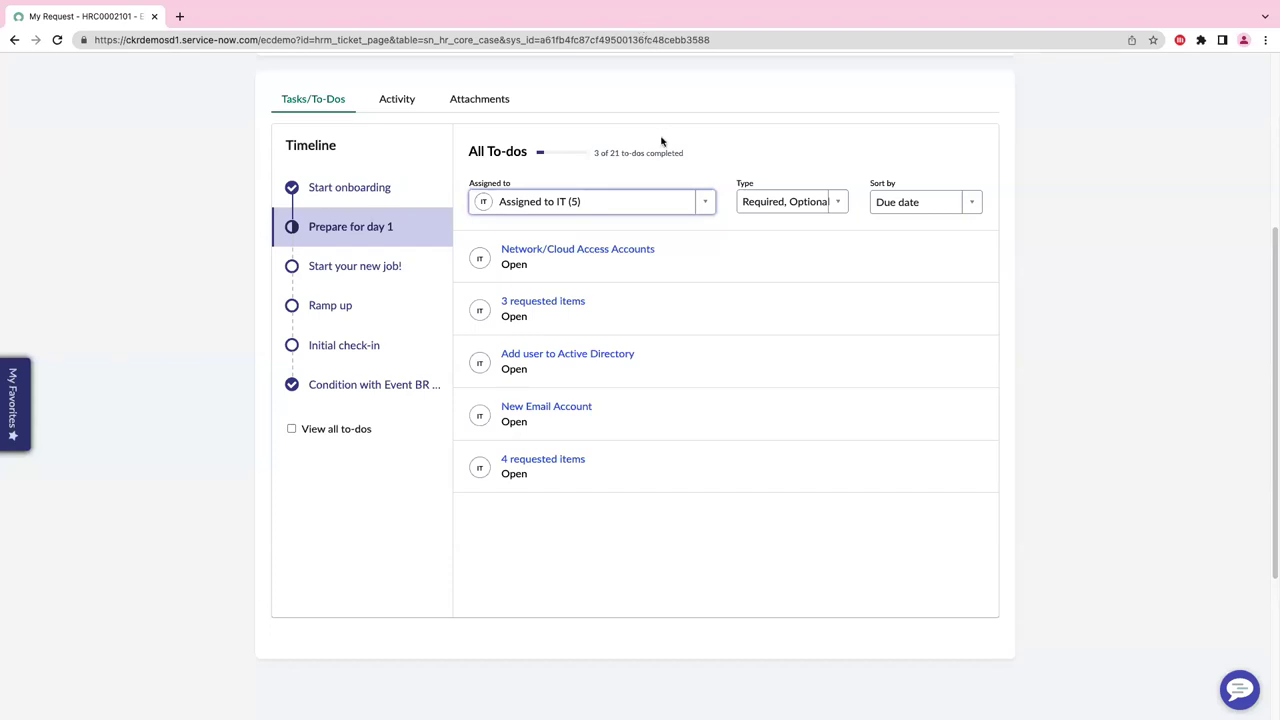
{"action": "scroll", "coordinate": [686, 218], "scroll_direction": "up", "scroll_amount": 2}
{"action": "scroll", "coordinate": [686, 218], "scroll_direction": "up", "scroll_amount": 2}
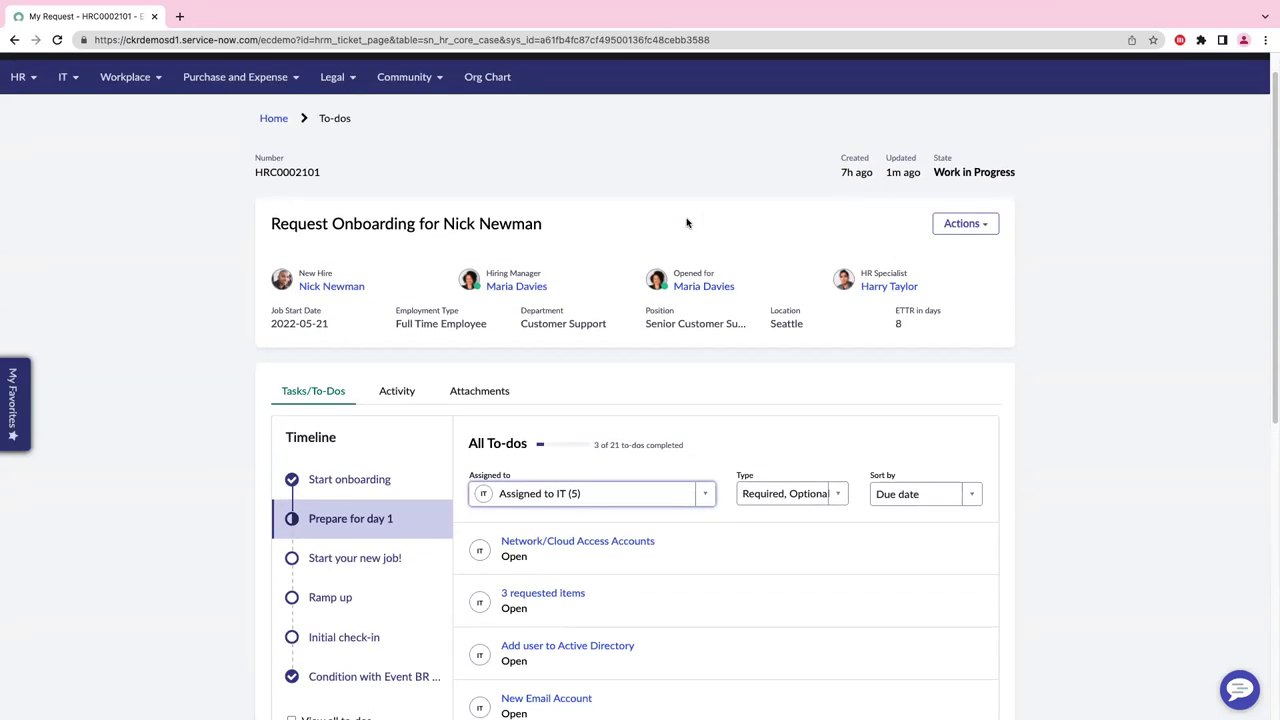
{"action": "key", "text": "ctrl+Up"}
{"action": "left_click", "coordinate": [671, 325]}
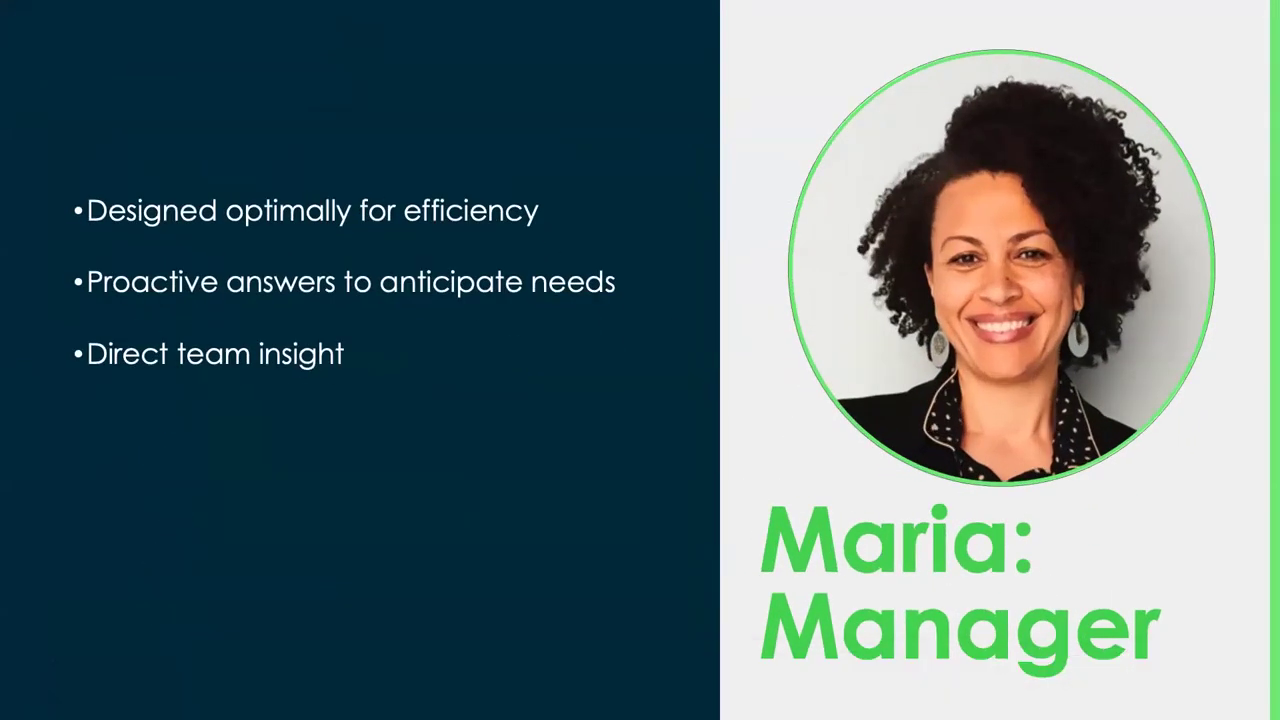
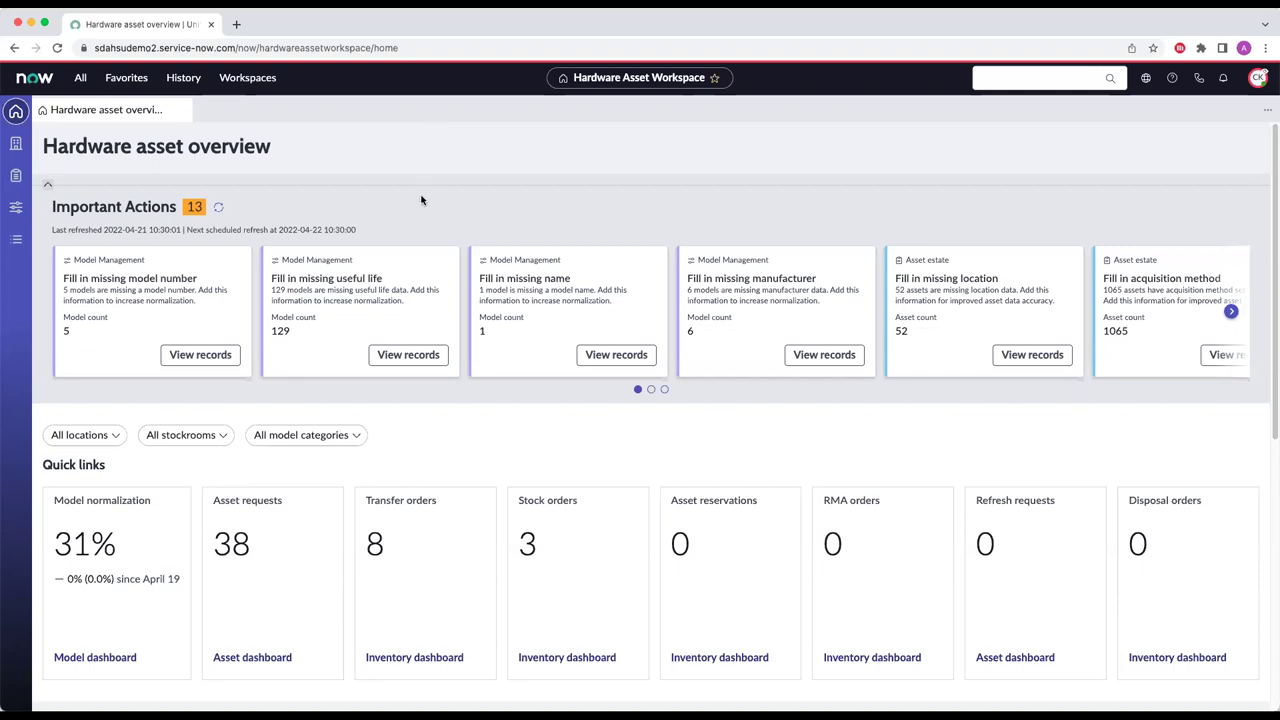
- View the Asset requests list from the Hardware asset overview, then open the My Onboarding Approvals list
{"action": "scroll", "coordinate": [420, 220], "scroll_direction": "down", "scroll_amount": 2}
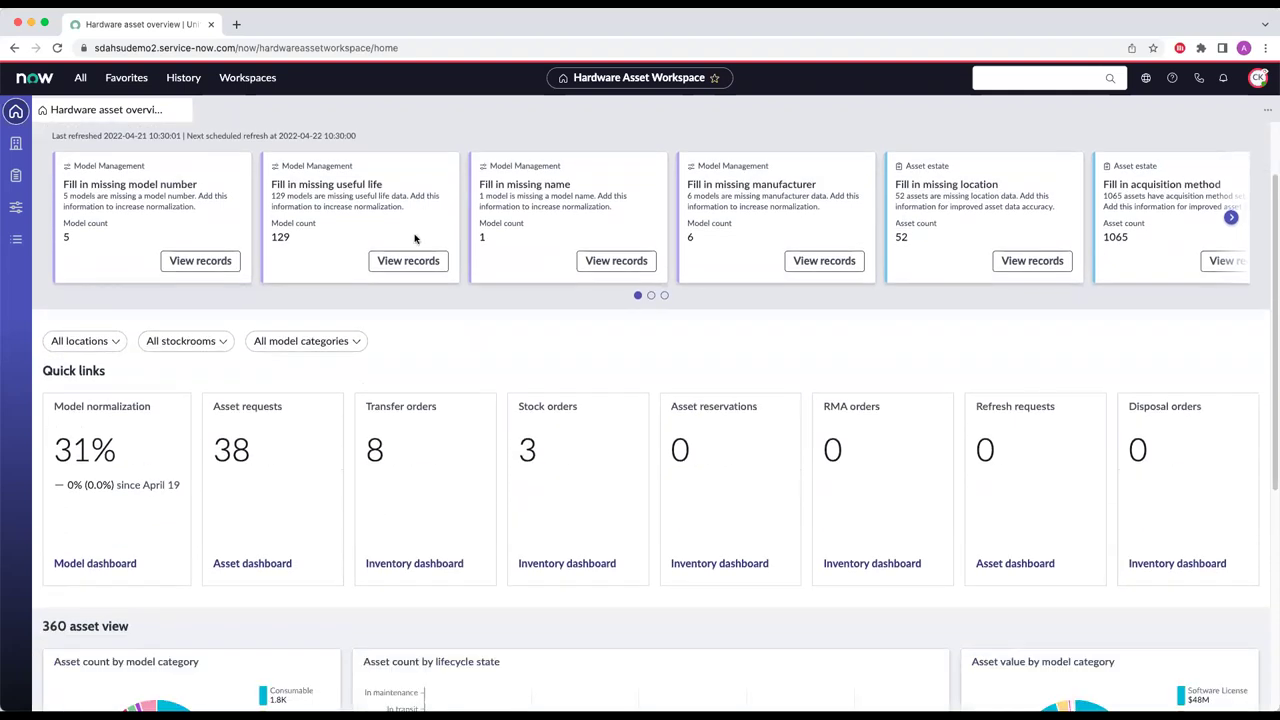
{"action": "left_click", "coordinate": [253, 453]}
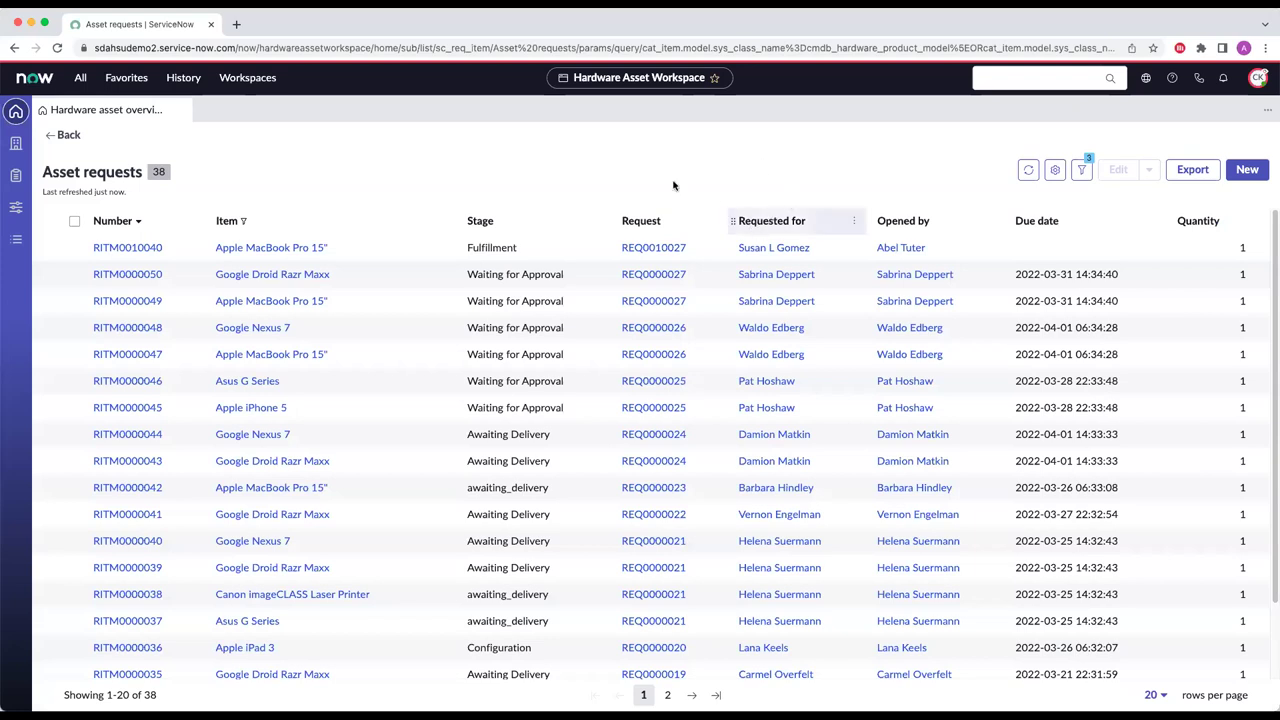
{"action": "left_click", "coordinate": [112, 86]}
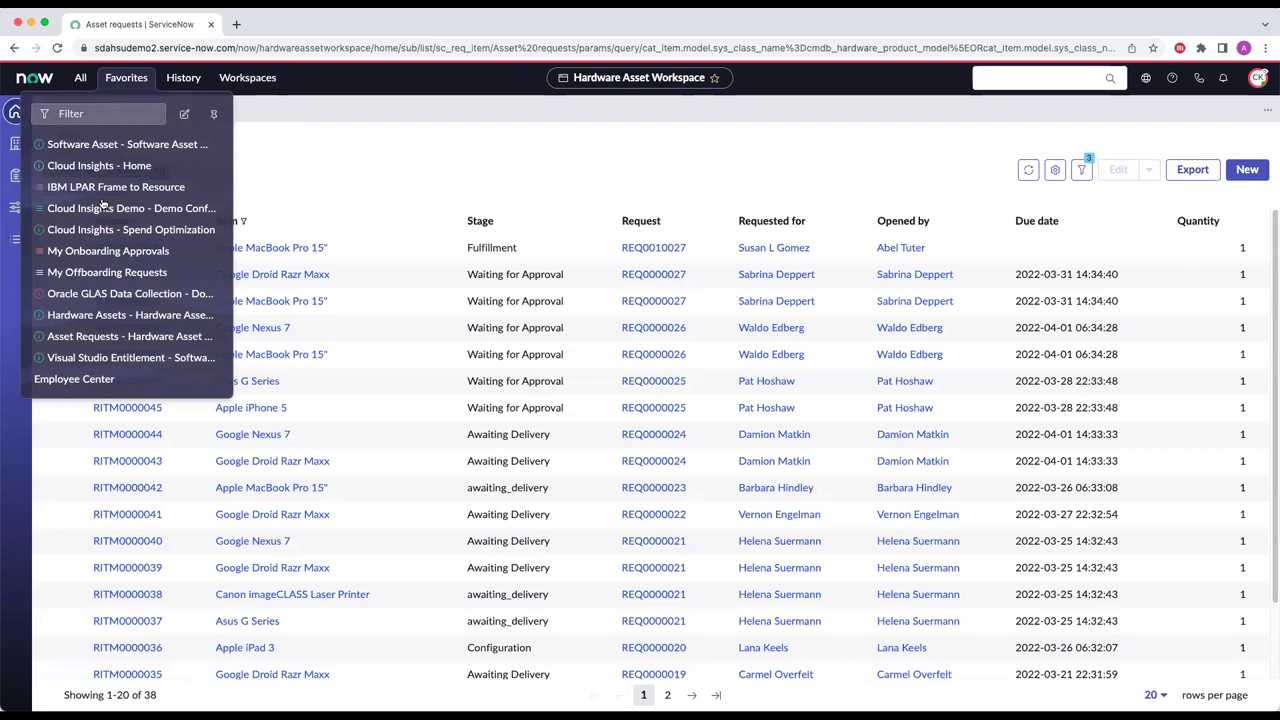
{"action": "left_click", "coordinate": [89, 251]}
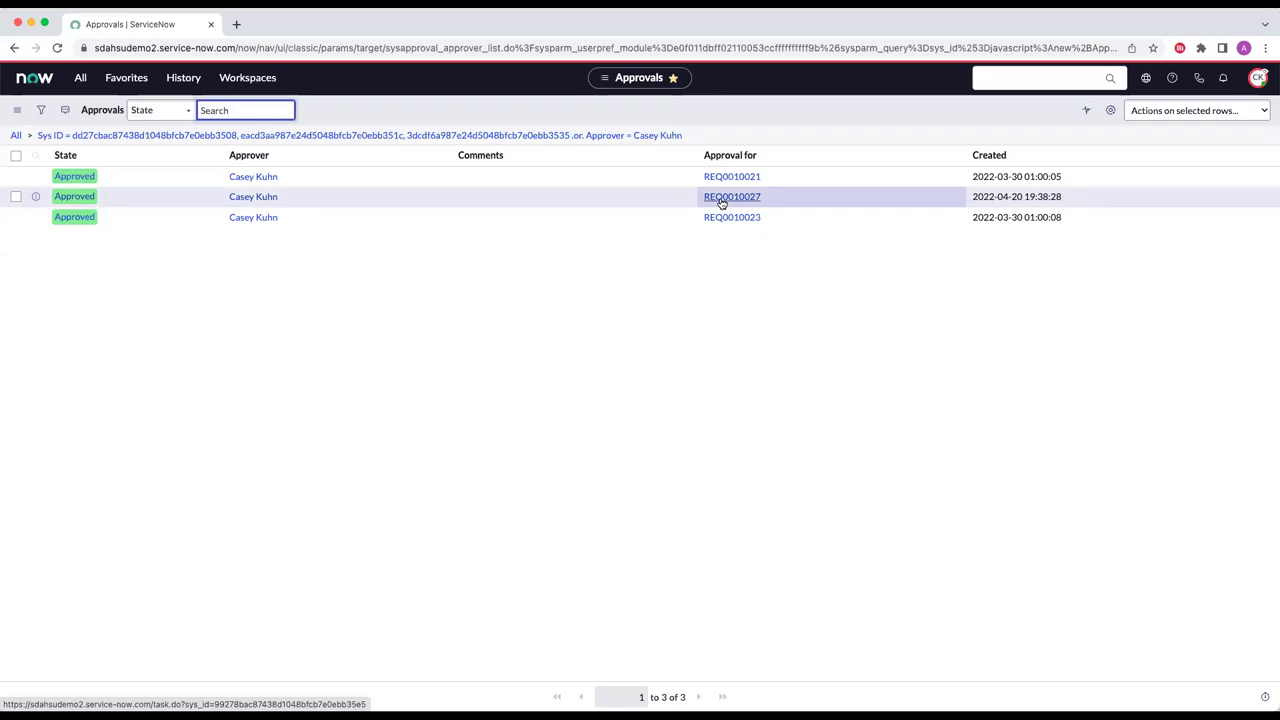
- Open the approved request created on 2022-04-20 and examine the stage details of its Apple MacBook Pro 15" item
{"action": "left_click", "coordinate": [722, 200]}
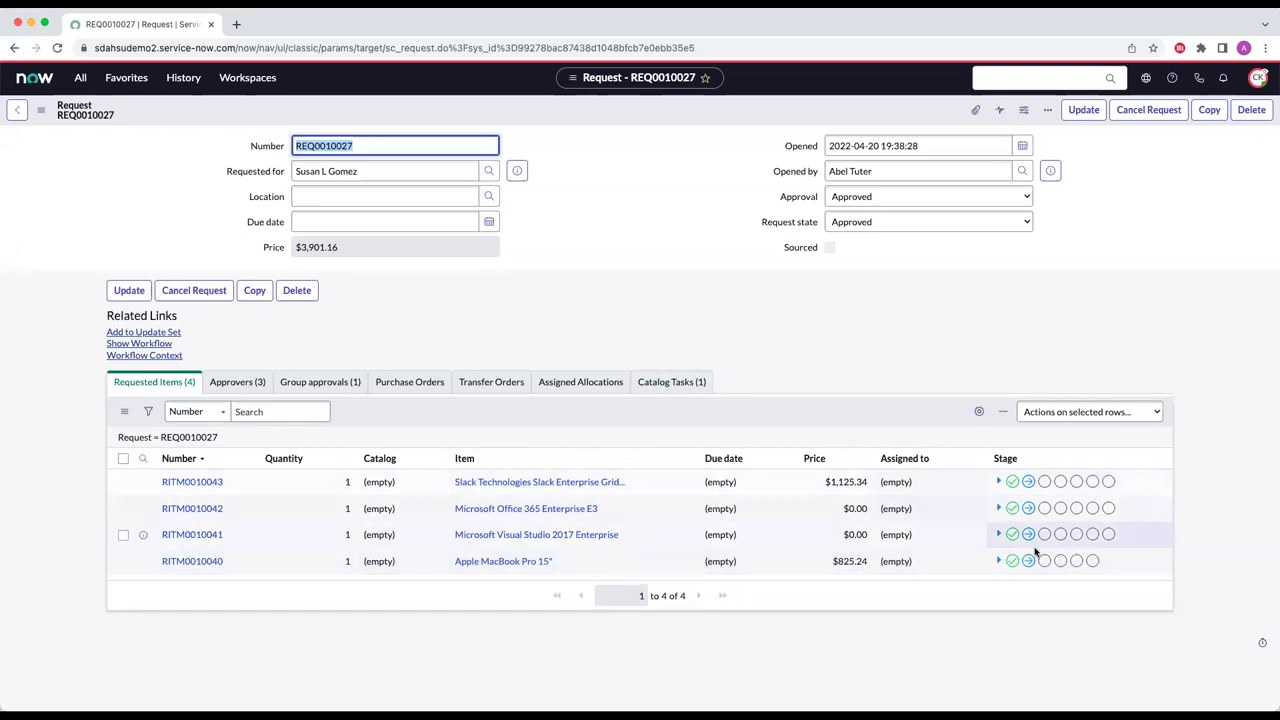
{"action": "left_click", "coordinate": [995, 566]}
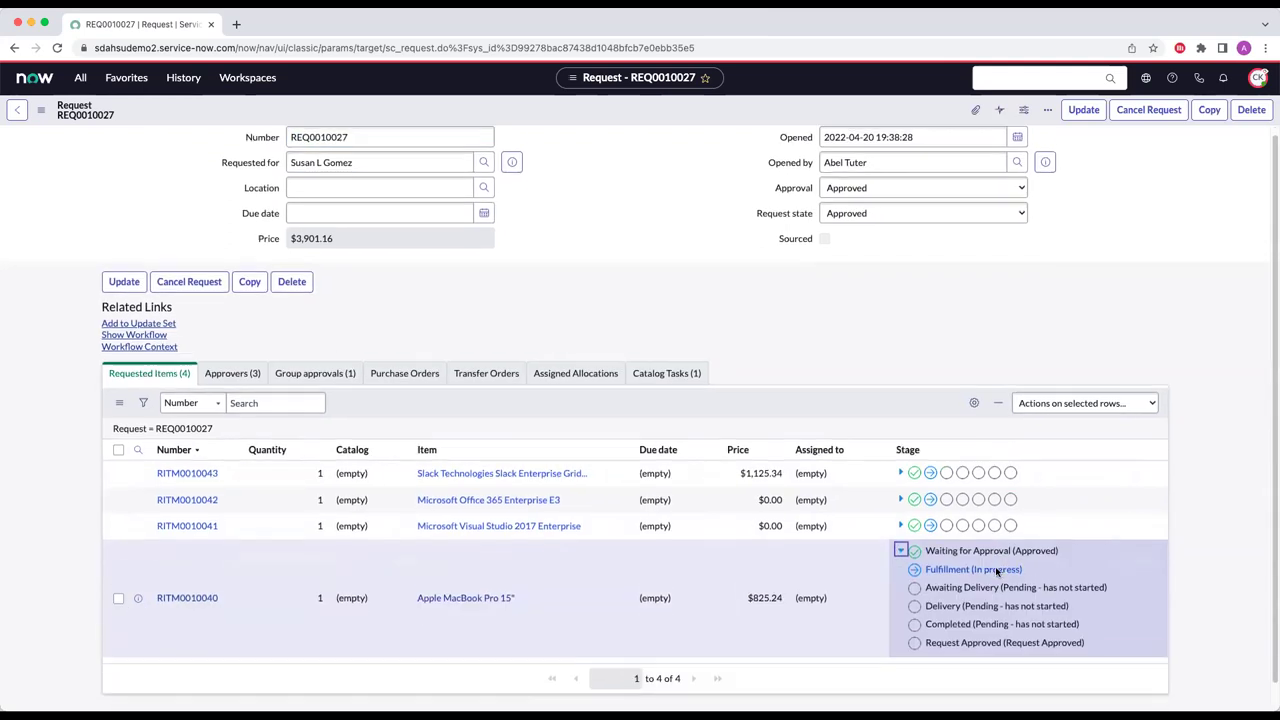
{"action": "scroll", "coordinate": [943, 563], "scroll_direction": "down", "scroll_amount": 1}
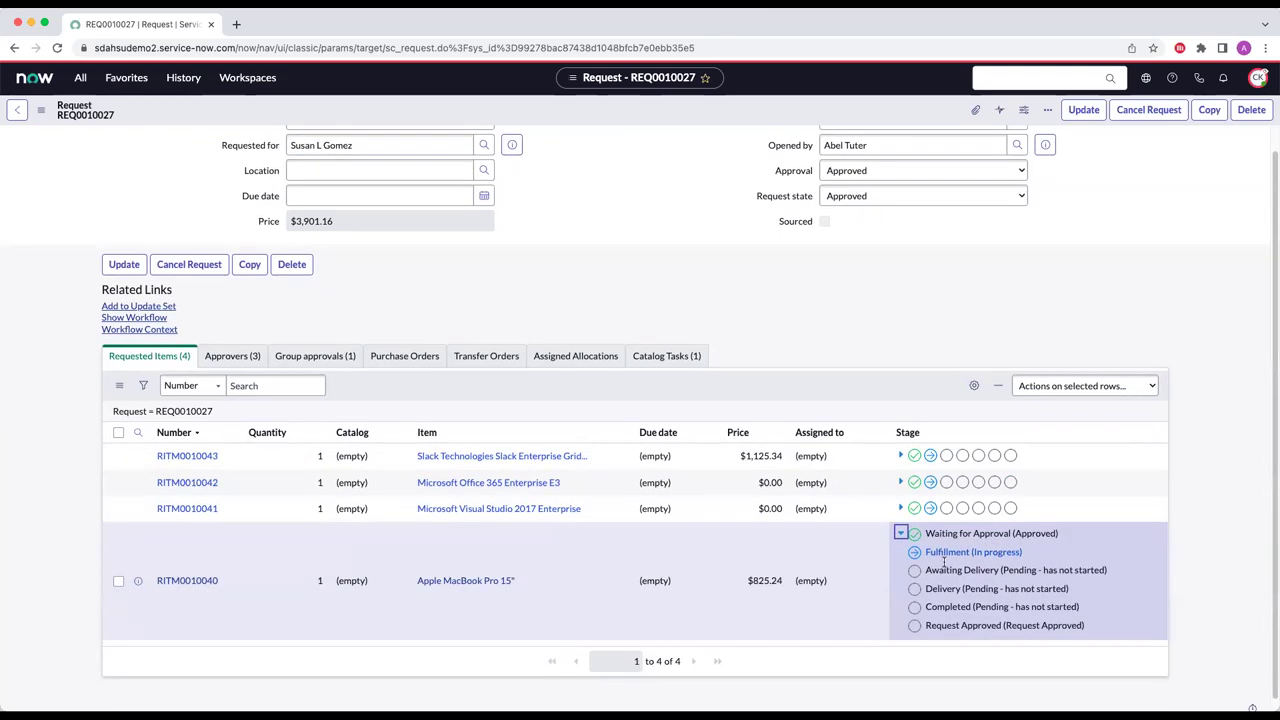
{"action": "left_click", "coordinate": [900, 537]}
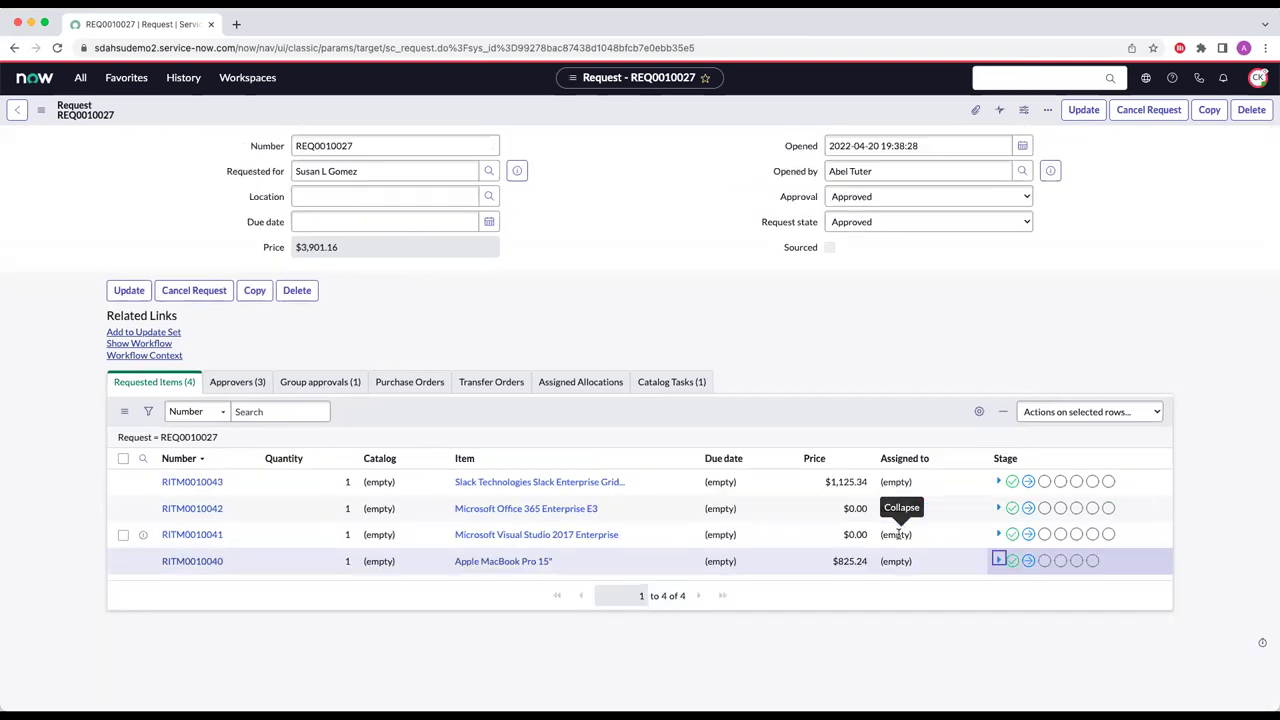
- Open the request's Source Request Items catalog task and start sourcing the requested items
{"action": "left_click", "coordinate": [652, 389]}
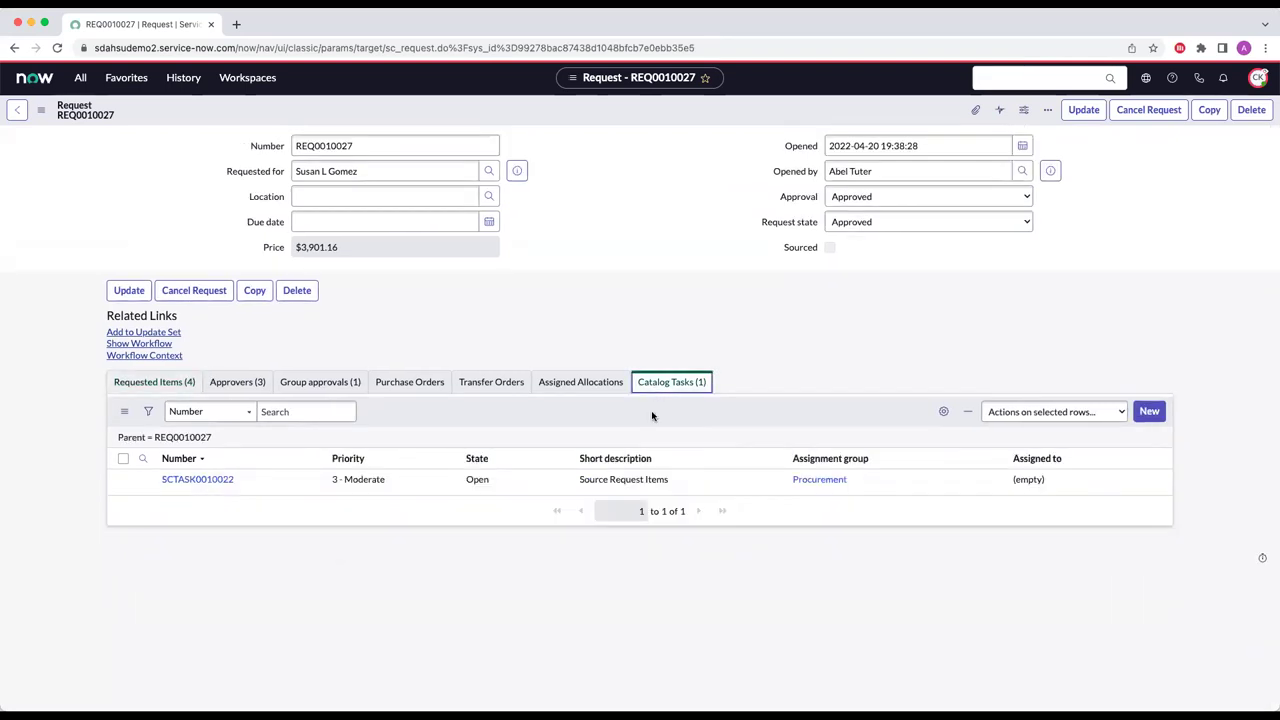
{"action": "left_click", "coordinate": [193, 484]}
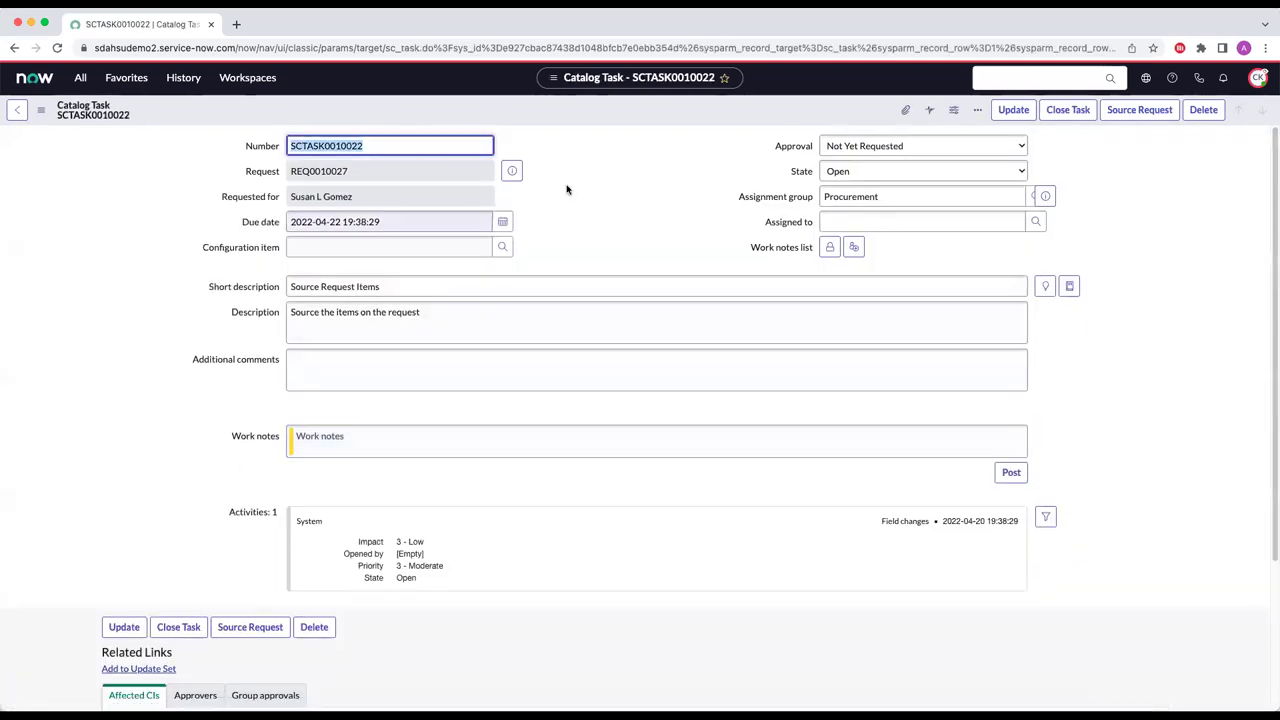
{"action": "left_click", "coordinate": [1130, 116]}
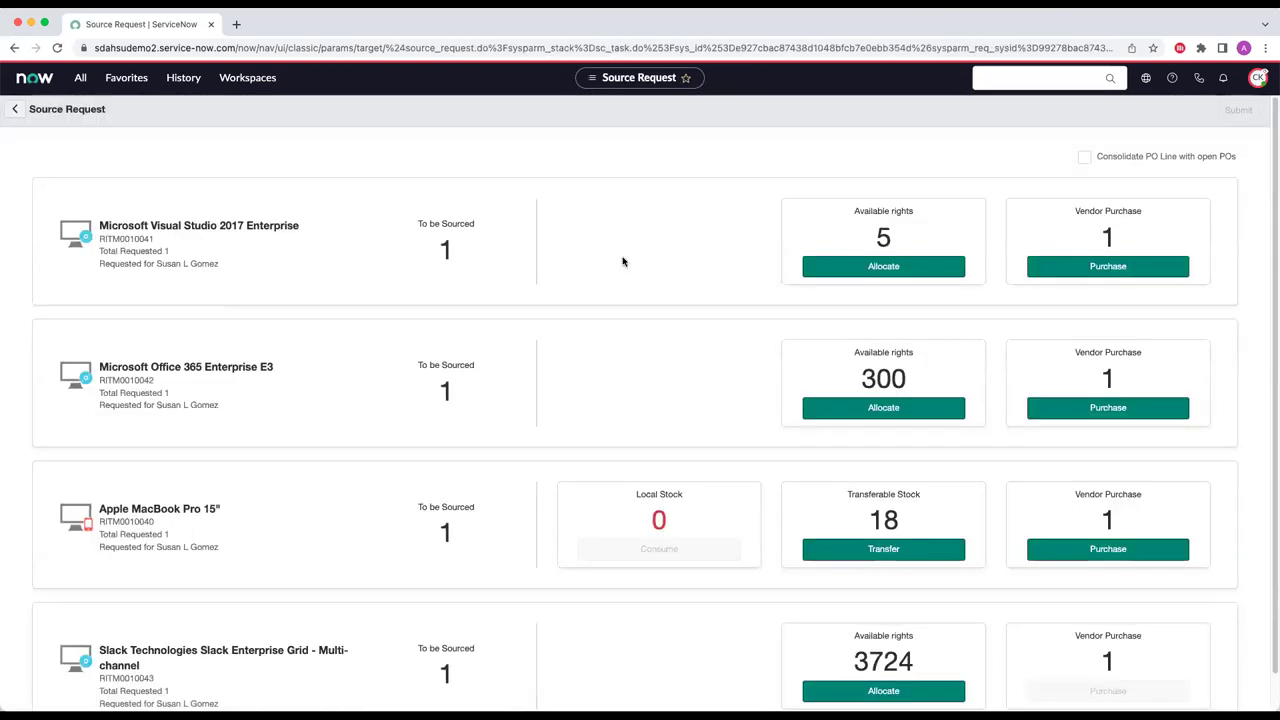
- Allocate a Microsoft Visual Studio 2017 Enterprise right from the entitlement of the same name to the requested-for user
{"action": "scroll", "coordinate": [622, 261], "scroll_direction": "down", "scroll_amount": 1}
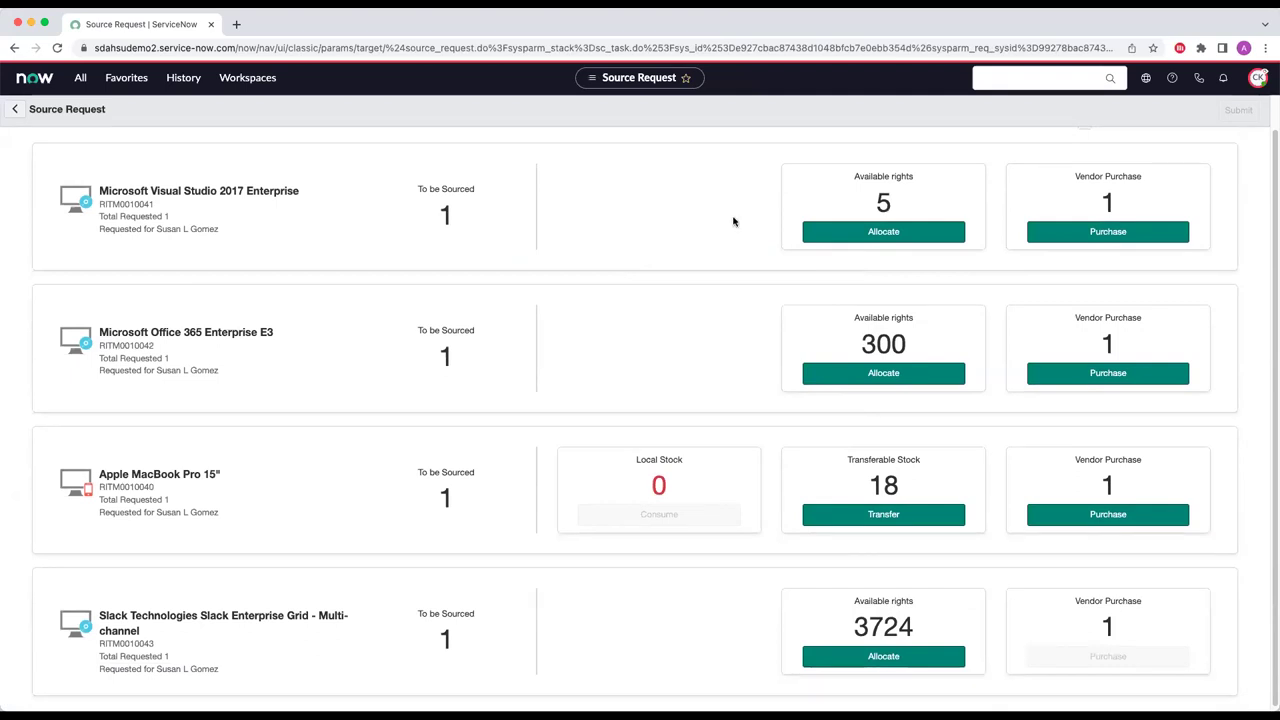
{"action": "left_click", "coordinate": [885, 232]}
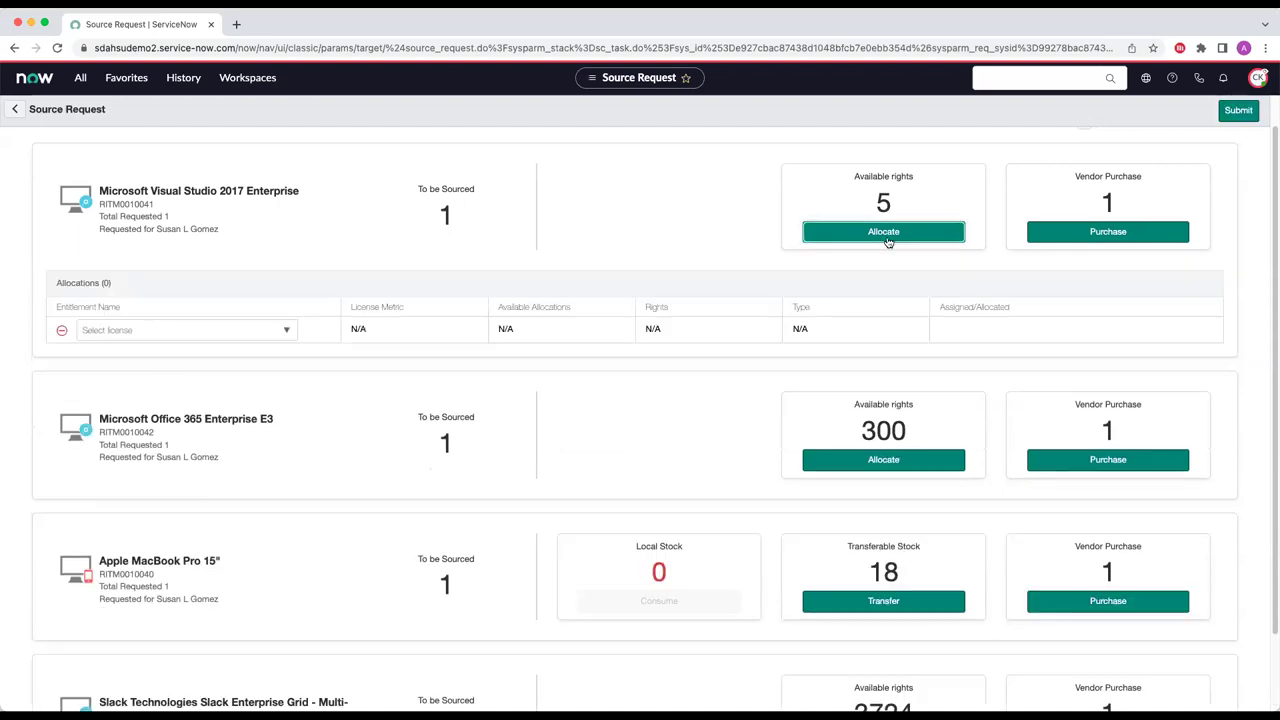
{"action": "left_click", "coordinate": [135, 330]}
{"action": "left_click", "coordinate": [135, 391]}
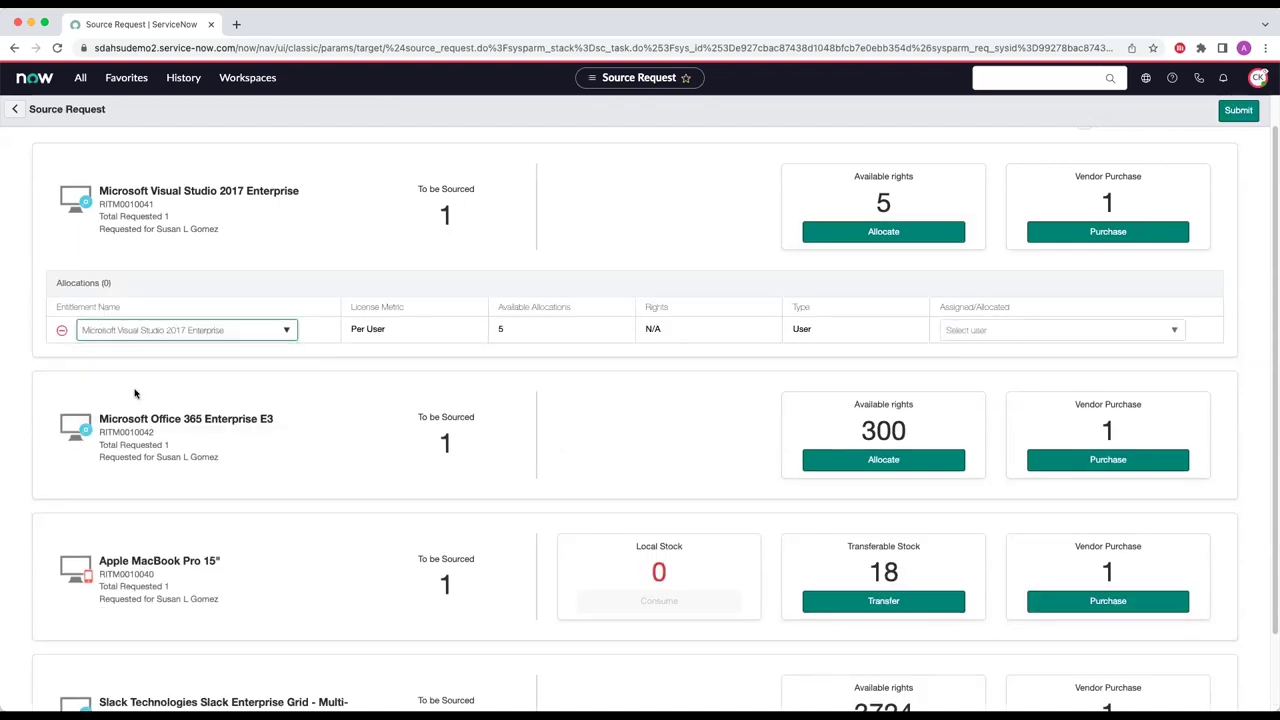
{"action": "left_click", "coordinate": [1008, 330]}
{"action": "type", "text": "sus"}
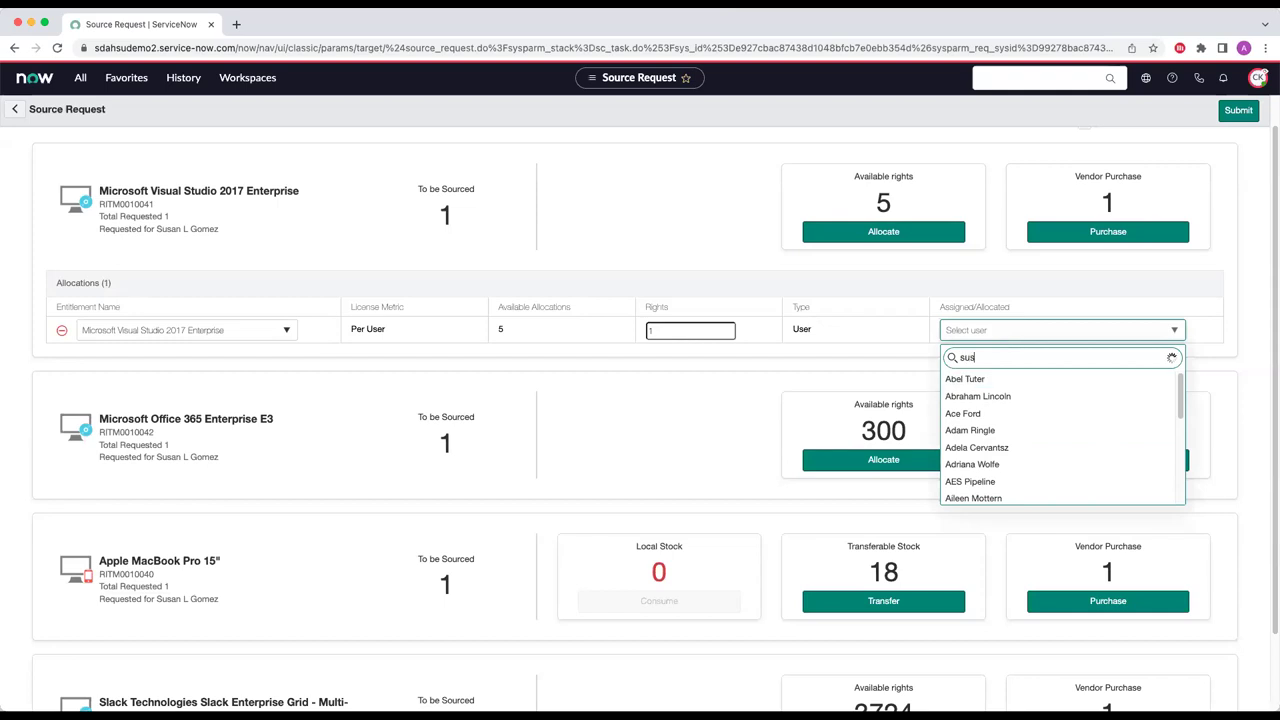
{"action": "left_click", "coordinate": [994, 378]}
- Allocate a Microsoft Office 365 Enterprise E3 right from the entitlement with 20 rights to the requested-for user
{"action": "scroll", "coordinate": [984, 410], "scroll_direction": "down", "scroll_amount": 2}
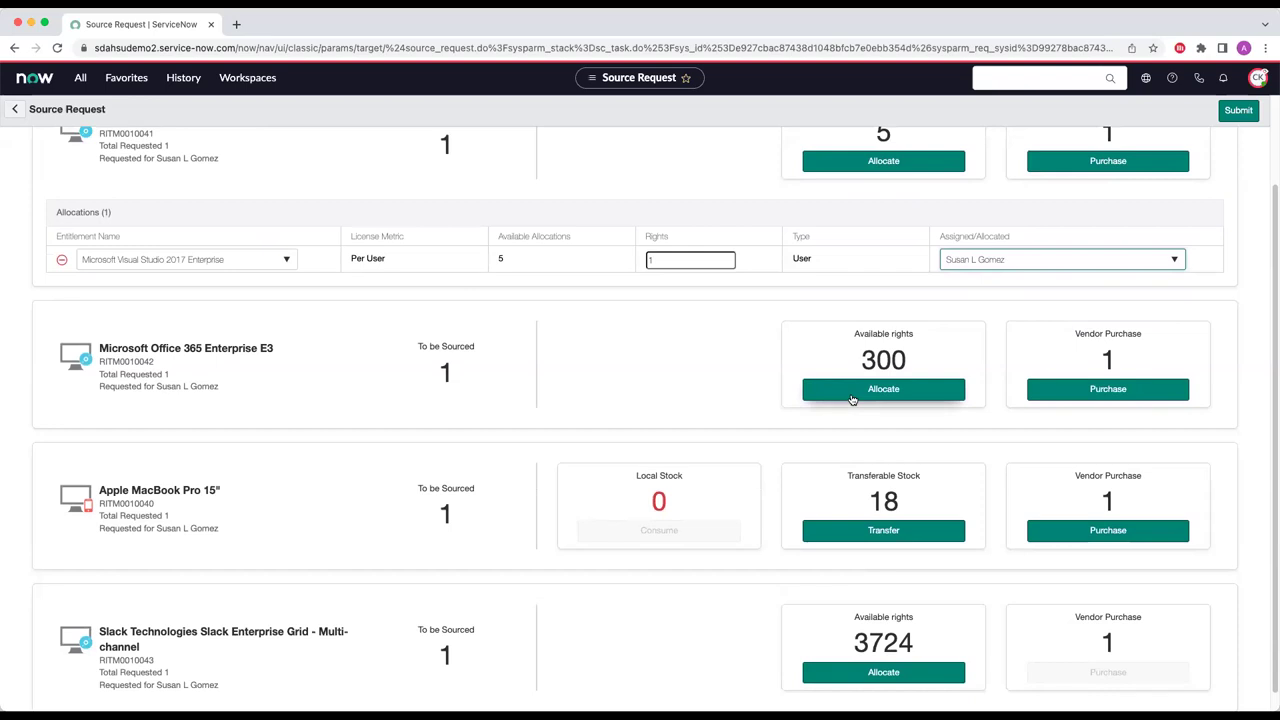
{"action": "left_click", "coordinate": [852, 399]}
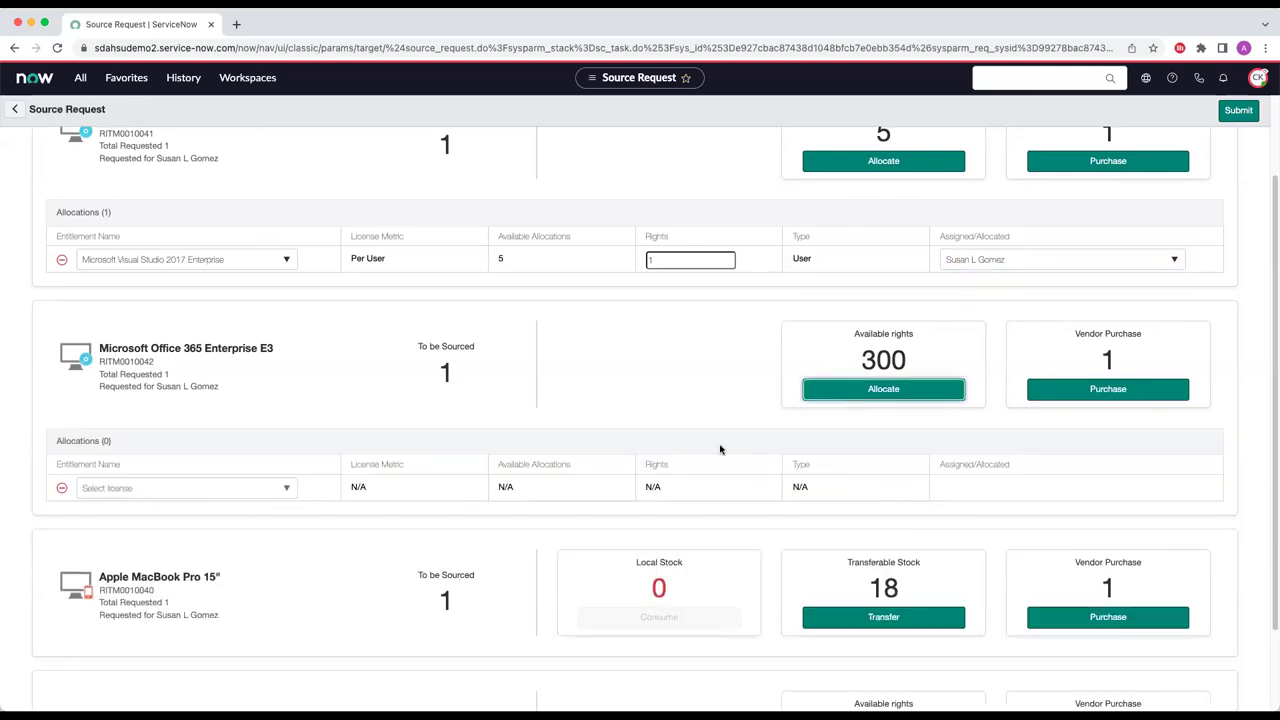
{"action": "left_click", "coordinate": [172, 488]}
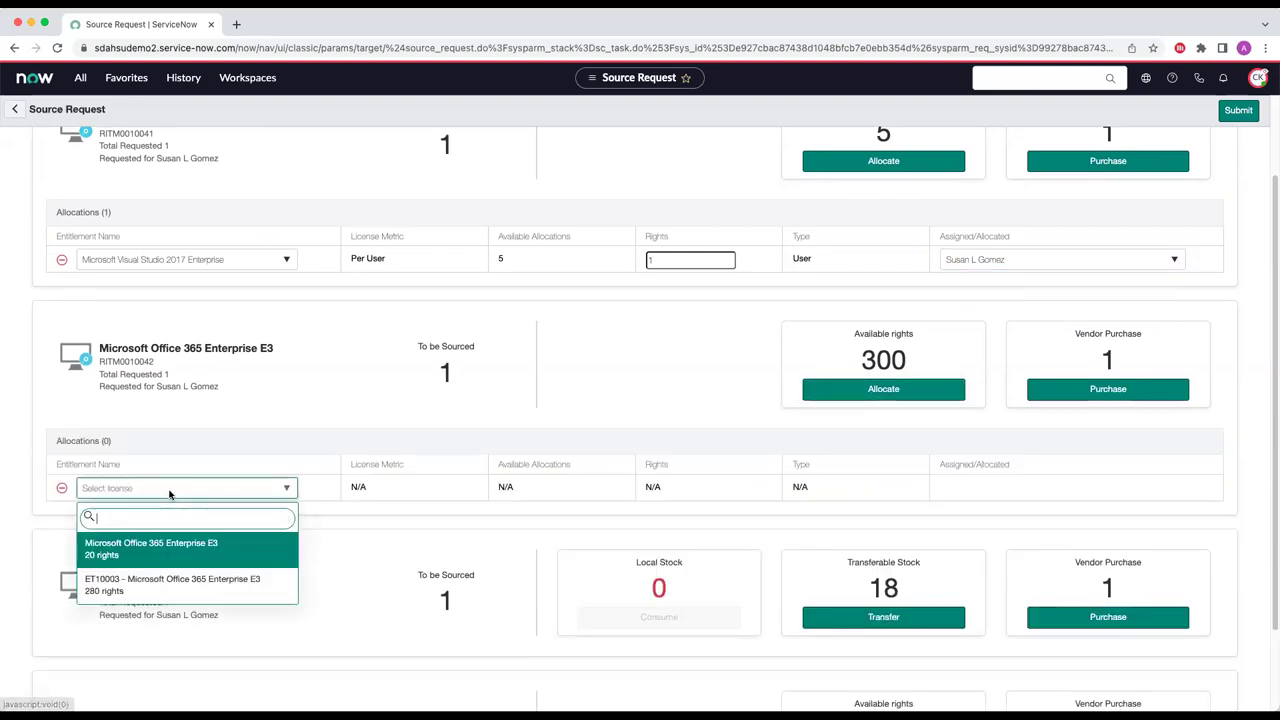
{"action": "left_click", "coordinate": [172, 545]}
{"action": "left_click", "coordinate": [1042, 490]}
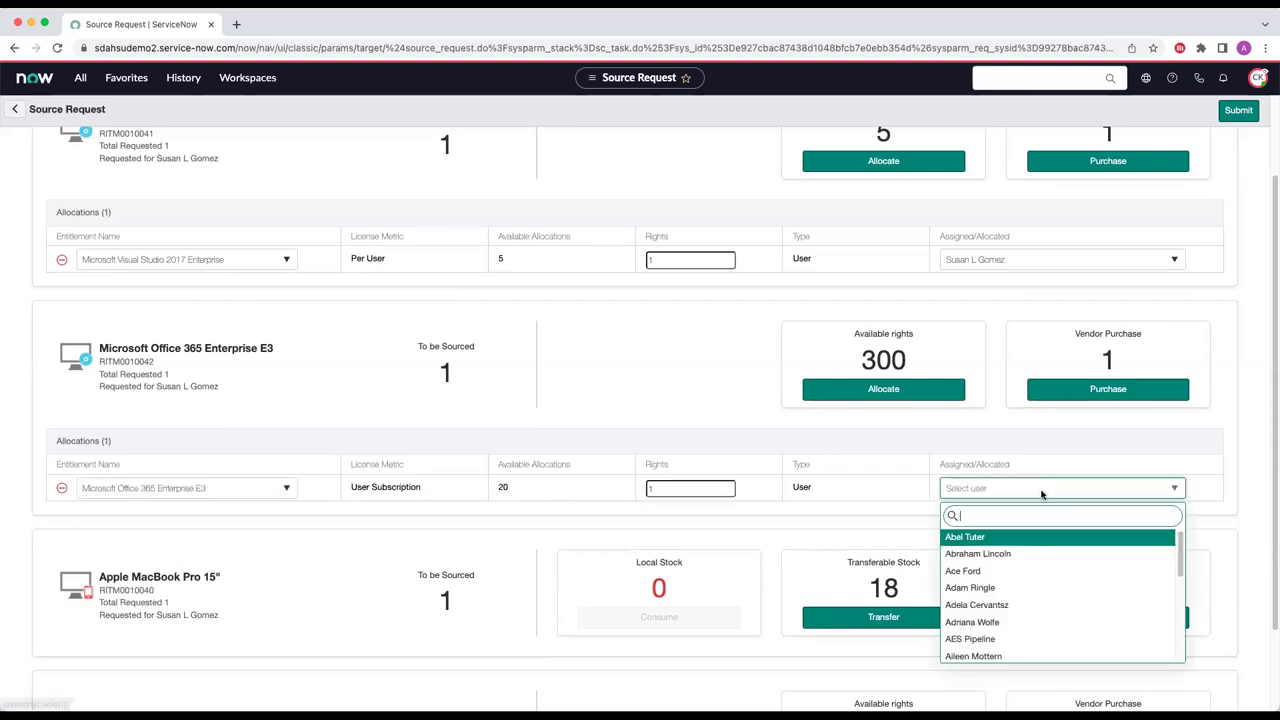
{"action": "type", "text": "susan"}
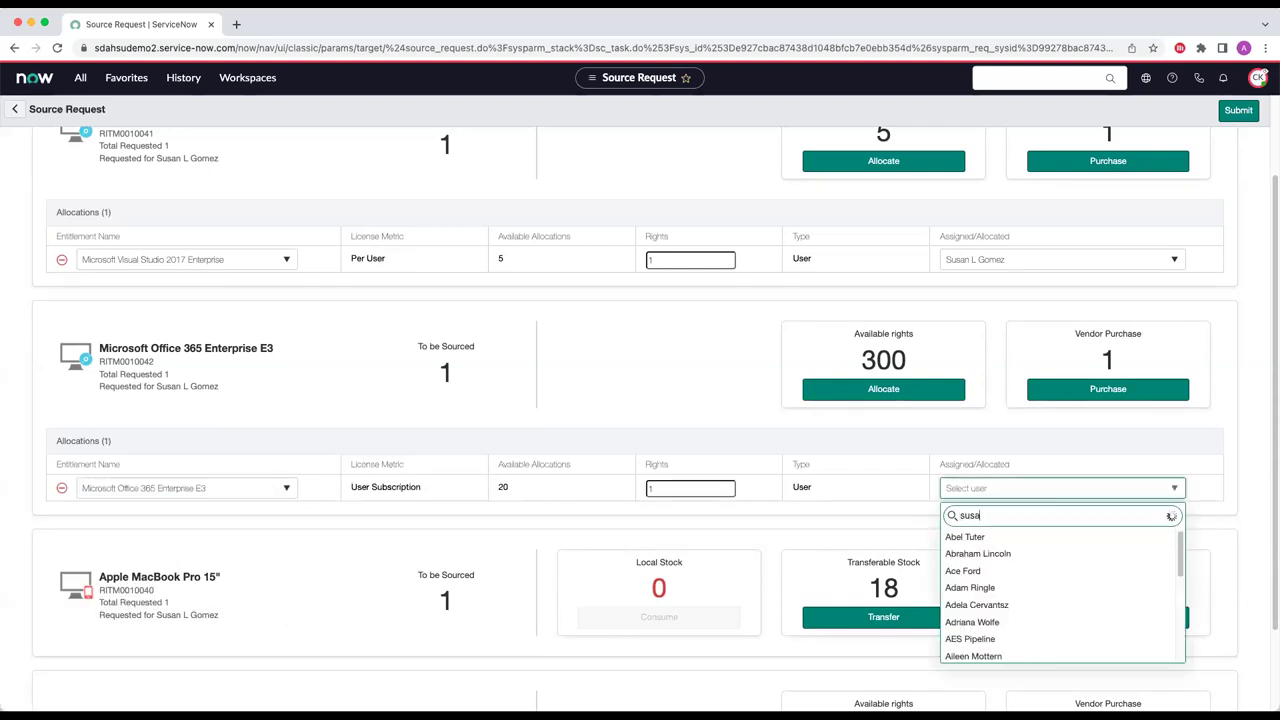
{"action": "left_click", "coordinate": [1016, 537]}
- Source the Apple MacBook Pro 15" by purchase from vendor Apple at $1,099.99, with San Diego North Central - Pickup/Dropoff as destination stockroom
{"action": "scroll", "coordinate": [587, 491], "scroll_direction": "down", "scroll_amount": 2}
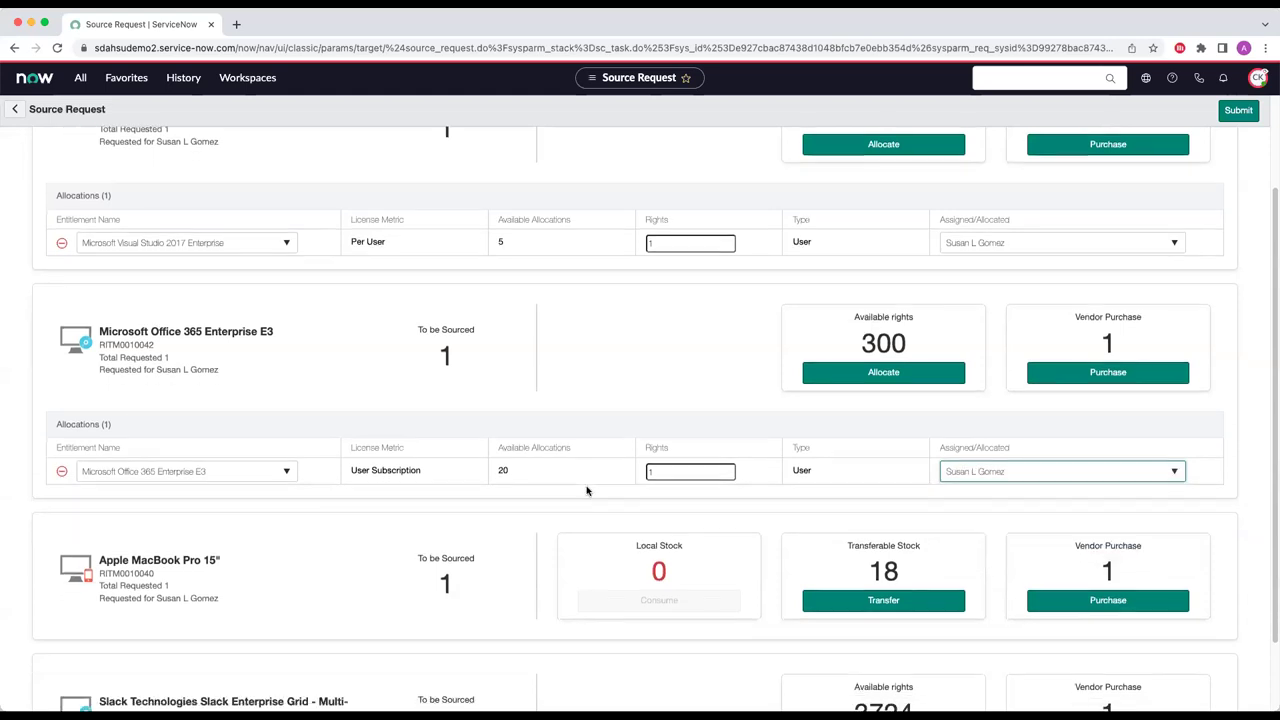
{"action": "left_click", "coordinate": [1108, 511]}
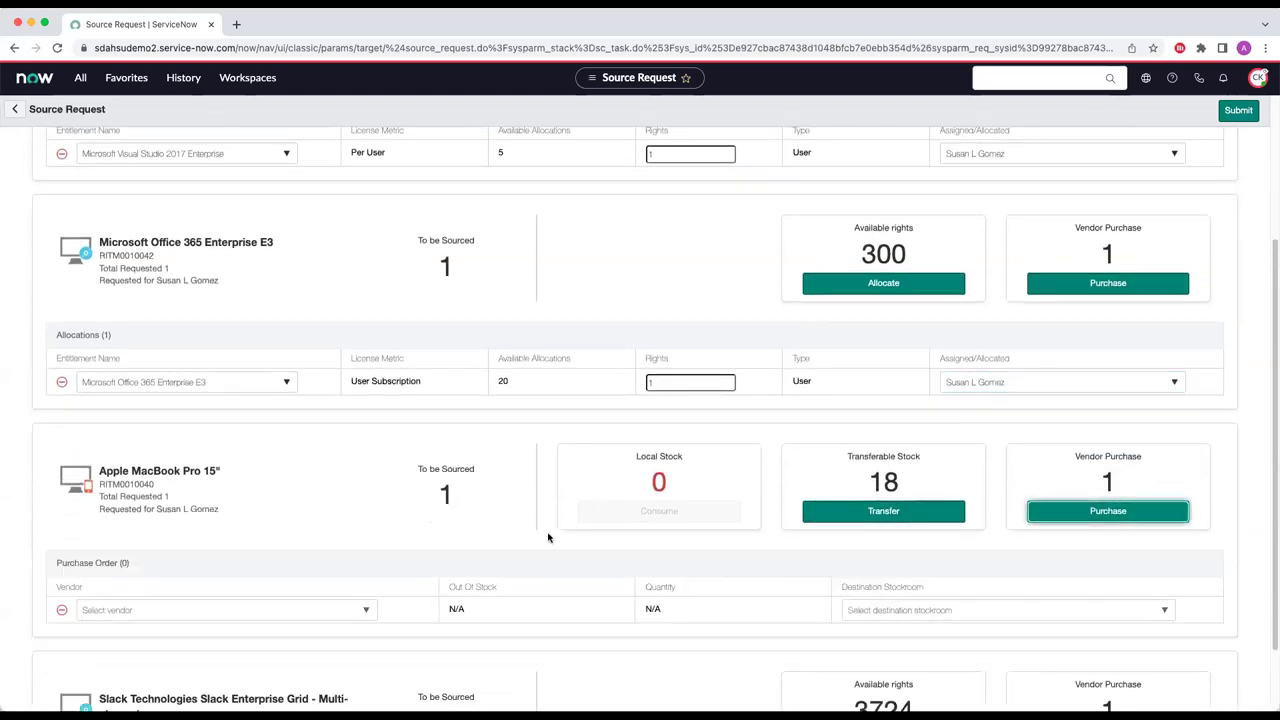
{"action": "scroll", "coordinate": [549, 534], "scroll_direction": "down", "scroll_amount": 1}
{"action": "left_click", "coordinate": [330, 552]}
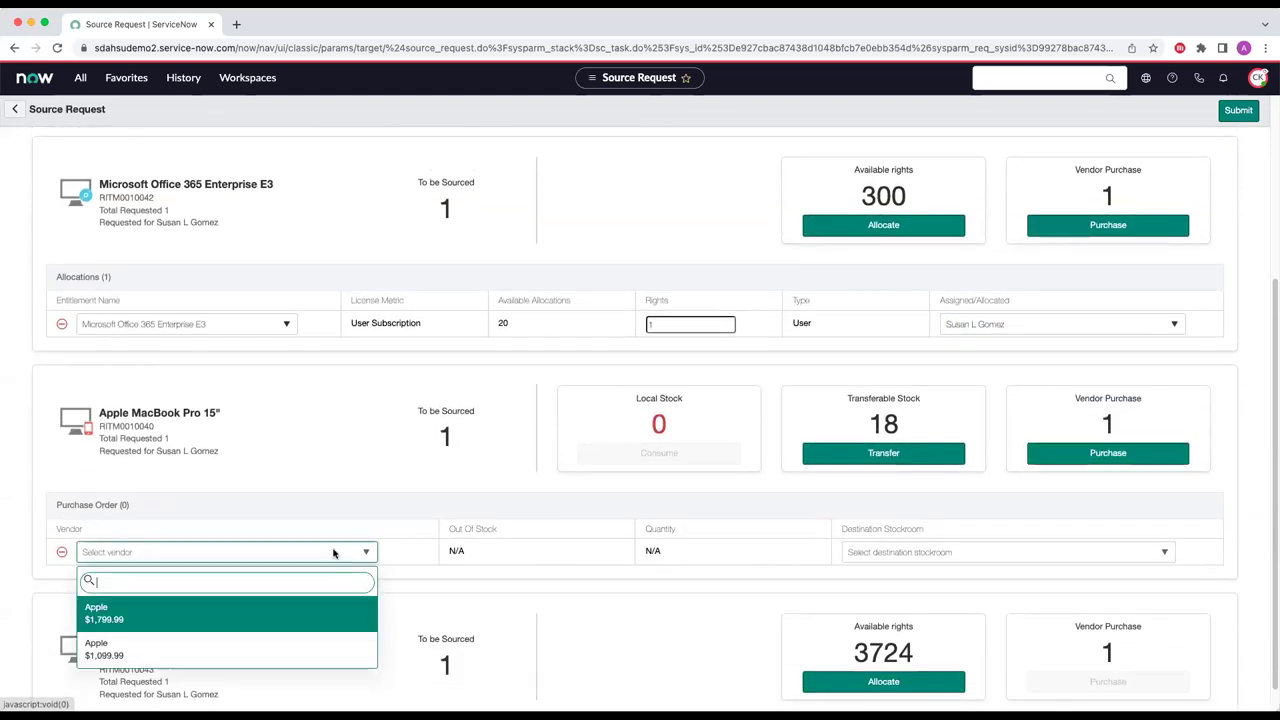
{"action": "left_click", "coordinate": [263, 649]}
{"action": "left_click", "coordinate": [940, 553]}
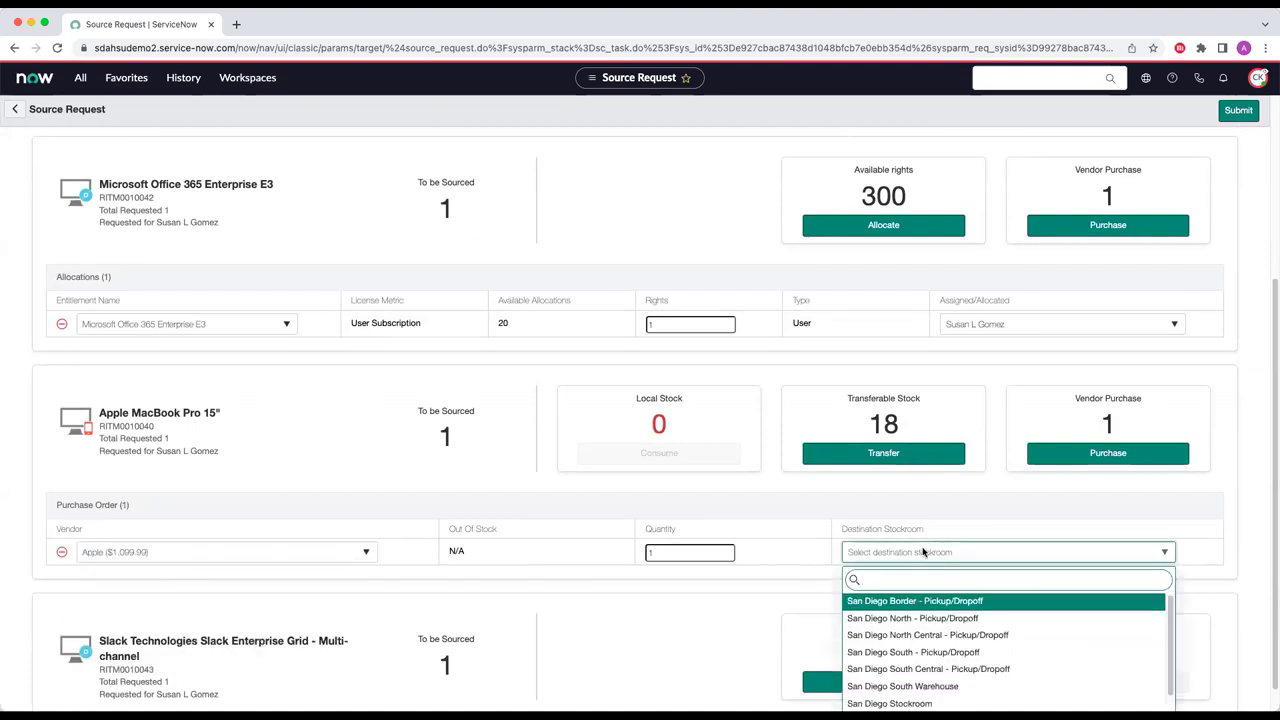
{"action": "scroll", "coordinate": [922, 556], "scroll_direction": "down", "scroll_amount": 2}
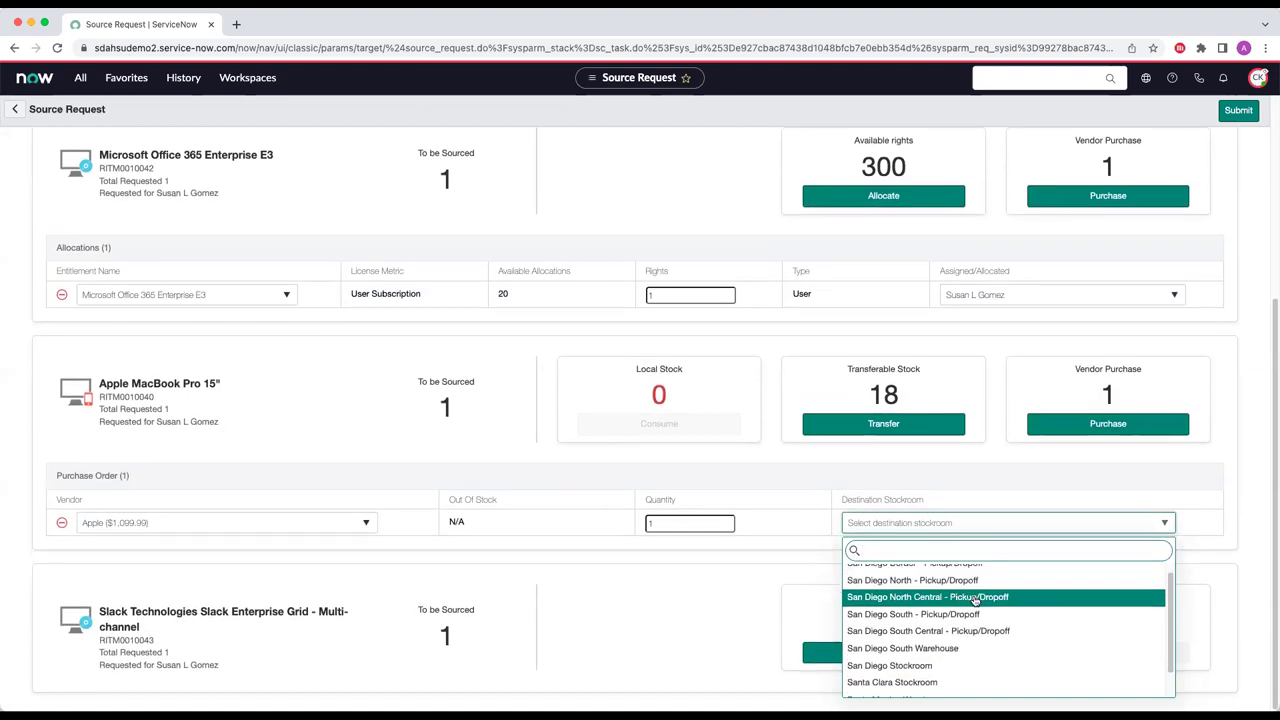
{"action": "left_click", "coordinate": [972, 597]}
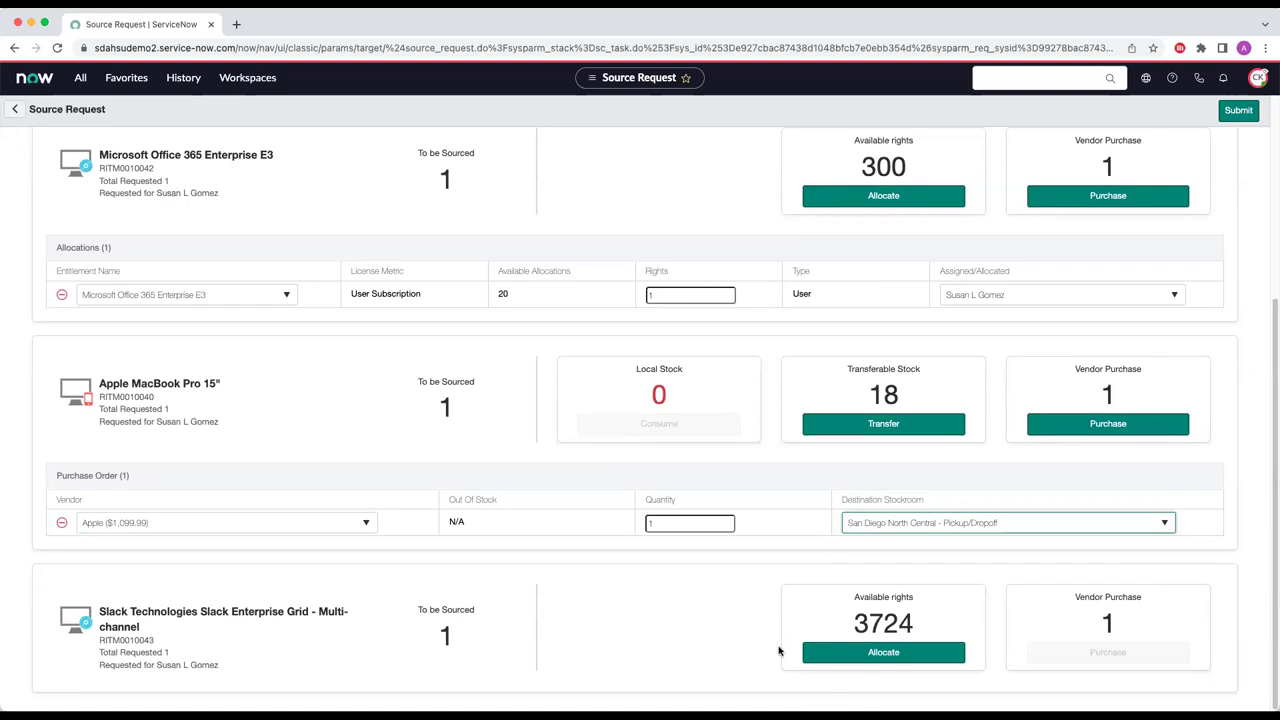
- Allocate a Slack Enterprise Grid - Multi-channel right from the entitlement with 2948 rights to the requested-for user
{"action": "left_click", "coordinate": [833, 661]}
{"action": "scroll", "coordinate": [584, 607], "scroll_direction": "down", "scroll_amount": 3}
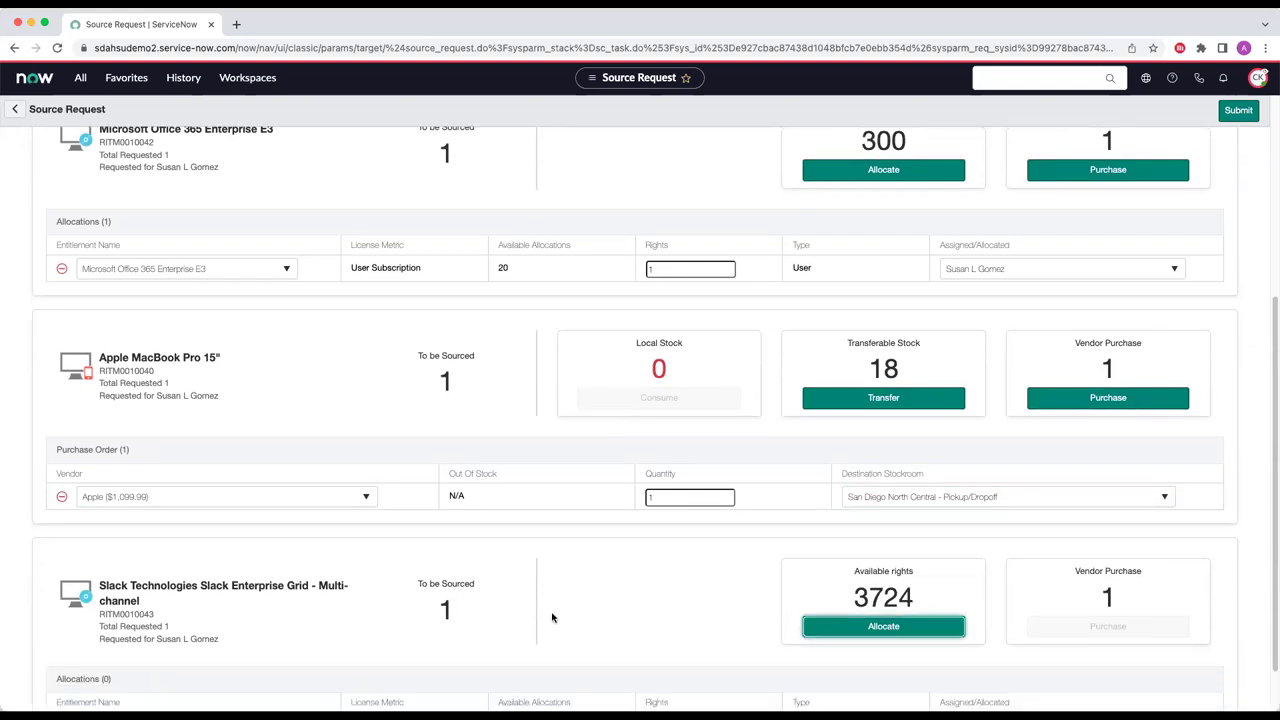
{"action": "left_click", "coordinate": [251, 666]}
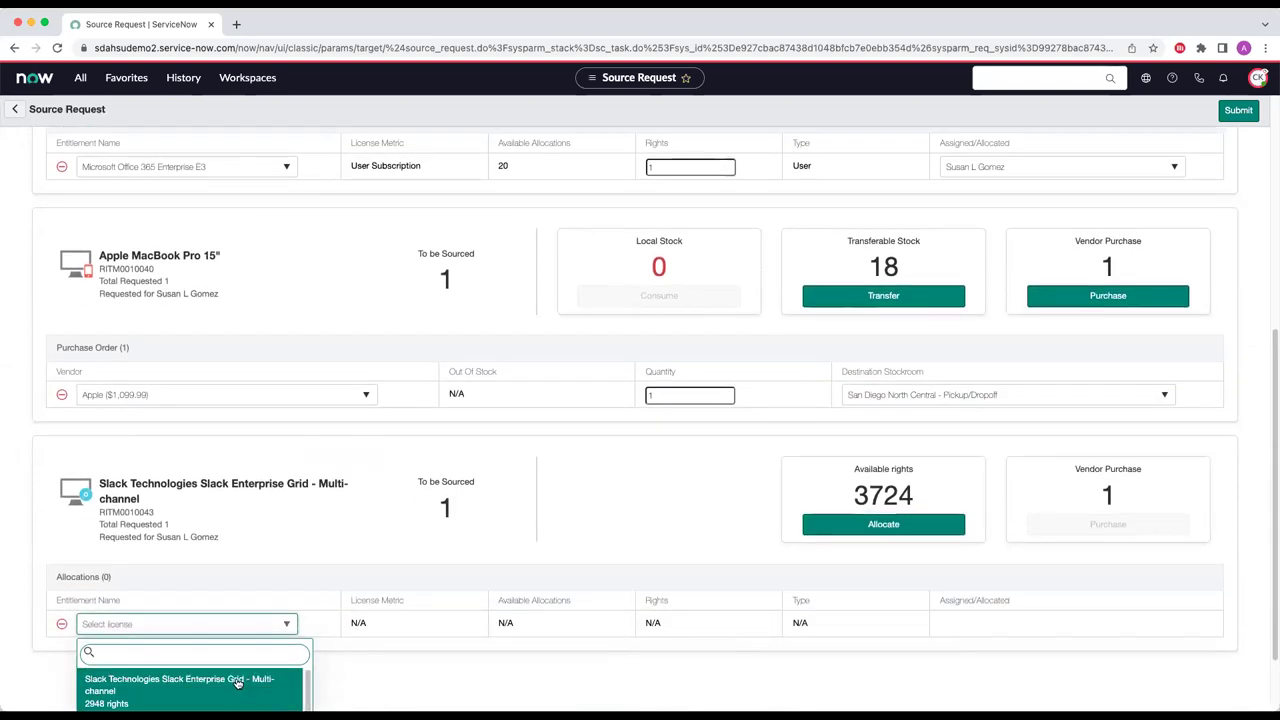
{"action": "left_click", "coordinate": [236, 684]}
{"action": "left_click", "coordinate": [969, 667]}
{"action": "type", "text": "susa"}
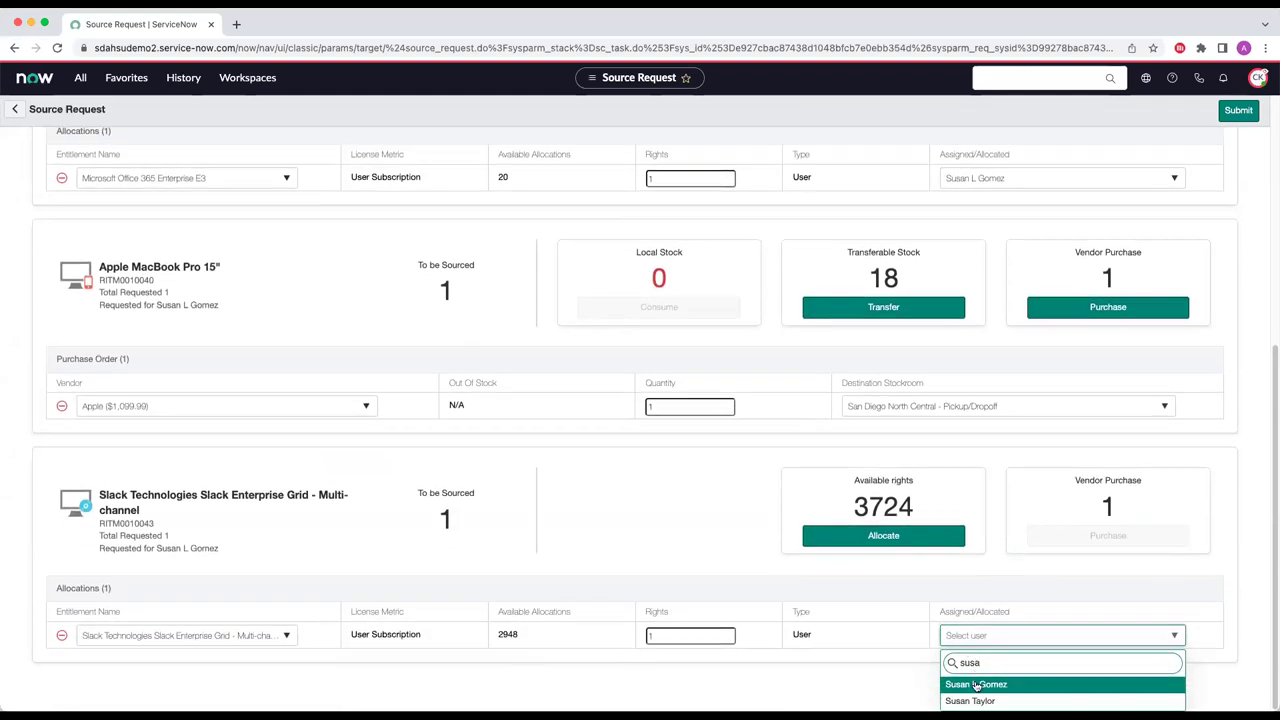
{"action": "left_click", "coordinate": [975, 684]}
- Submit the sourcing selections and expand the stage details of the Slack Enterprise Grid item in the request
{"action": "left_click", "coordinate": [1224, 112]}
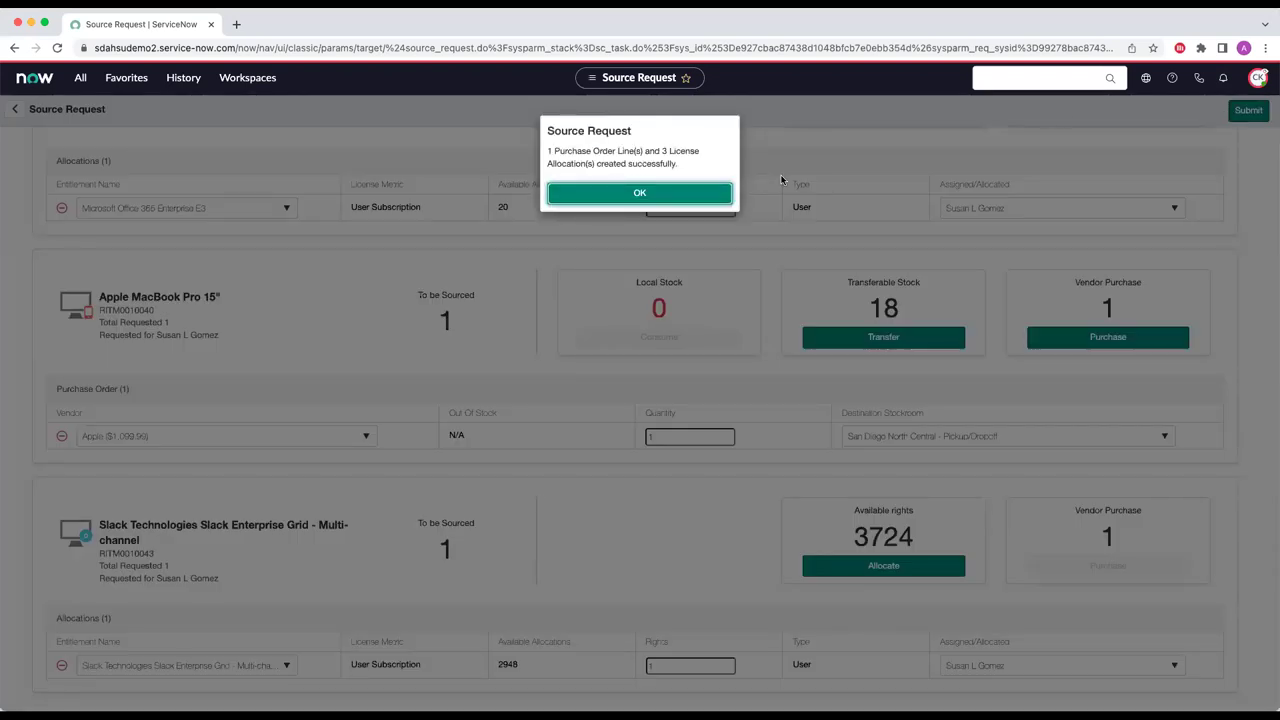
{"action": "left_click", "coordinate": [702, 194]}
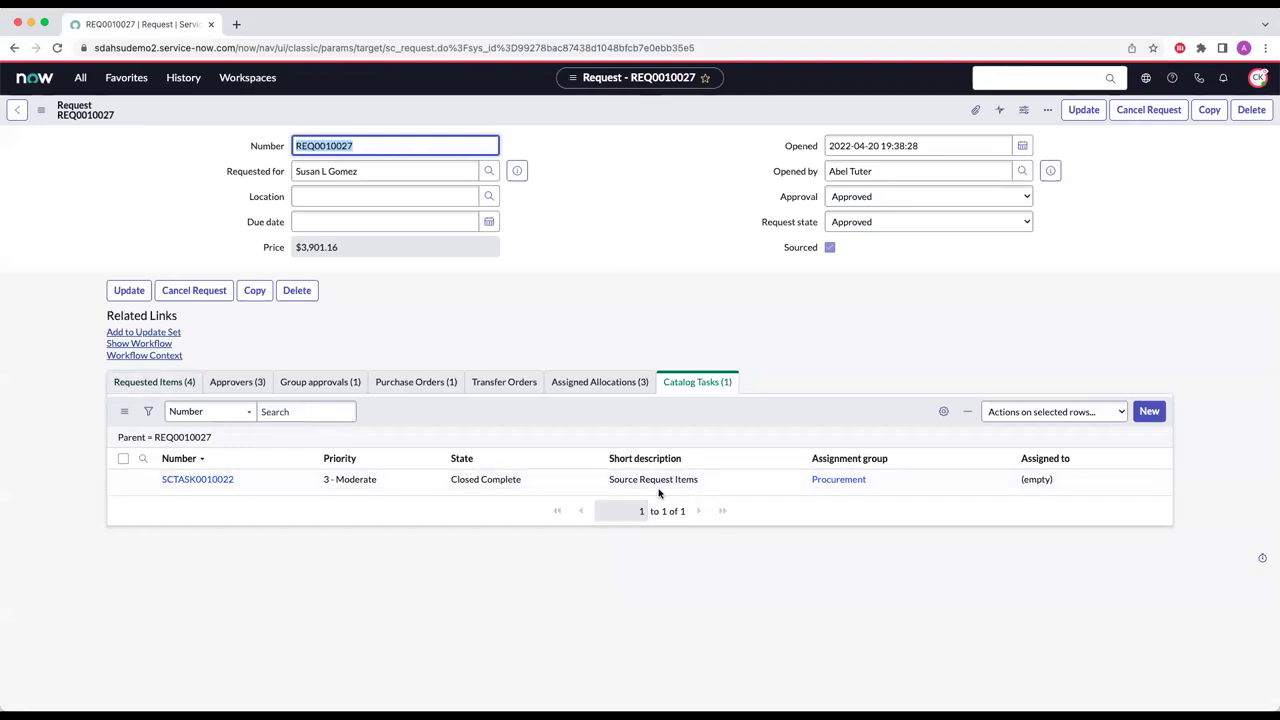
{"action": "left_click", "coordinate": [156, 385]}
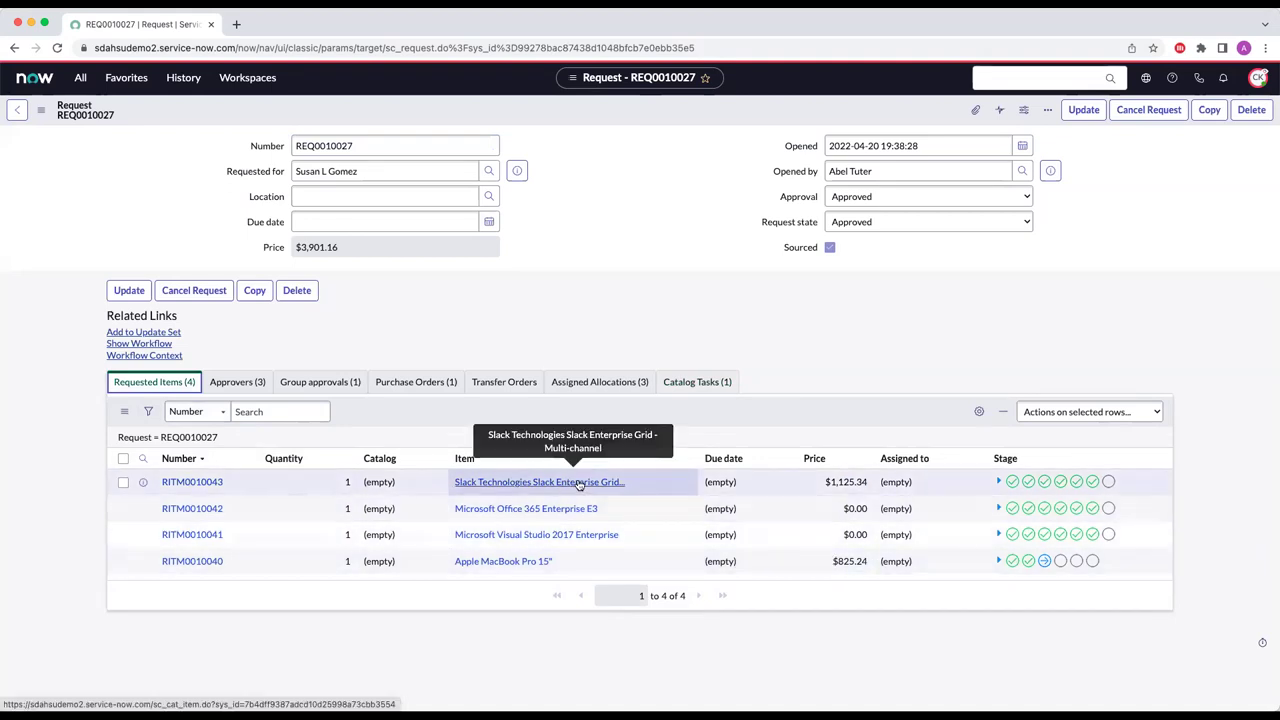
{"action": "left_click", "coordinate": [999, 482]}
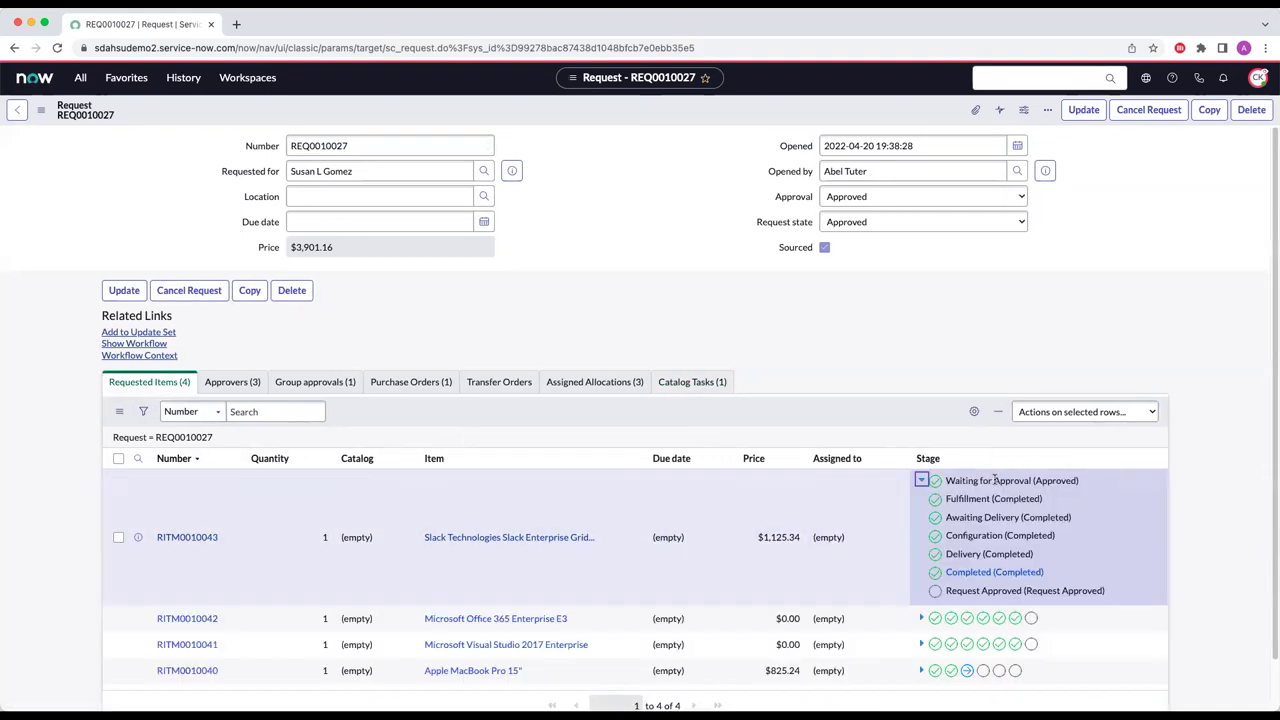
- Examine the stage details of the Apple MacBook Pro 15" item and the Apple purchase order attached to the request
{"action": "left_click", "coordinate": [920, 482]}
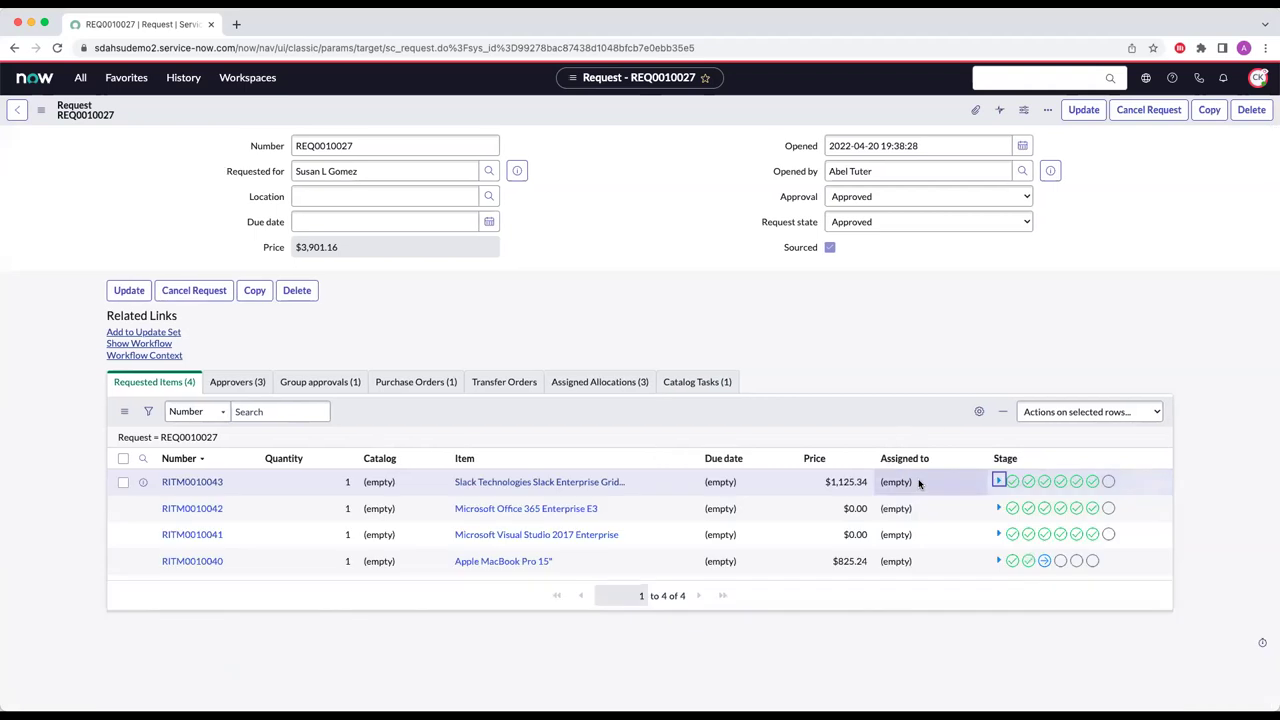
{"action": "left_click", "coordinate": [997, 561]}
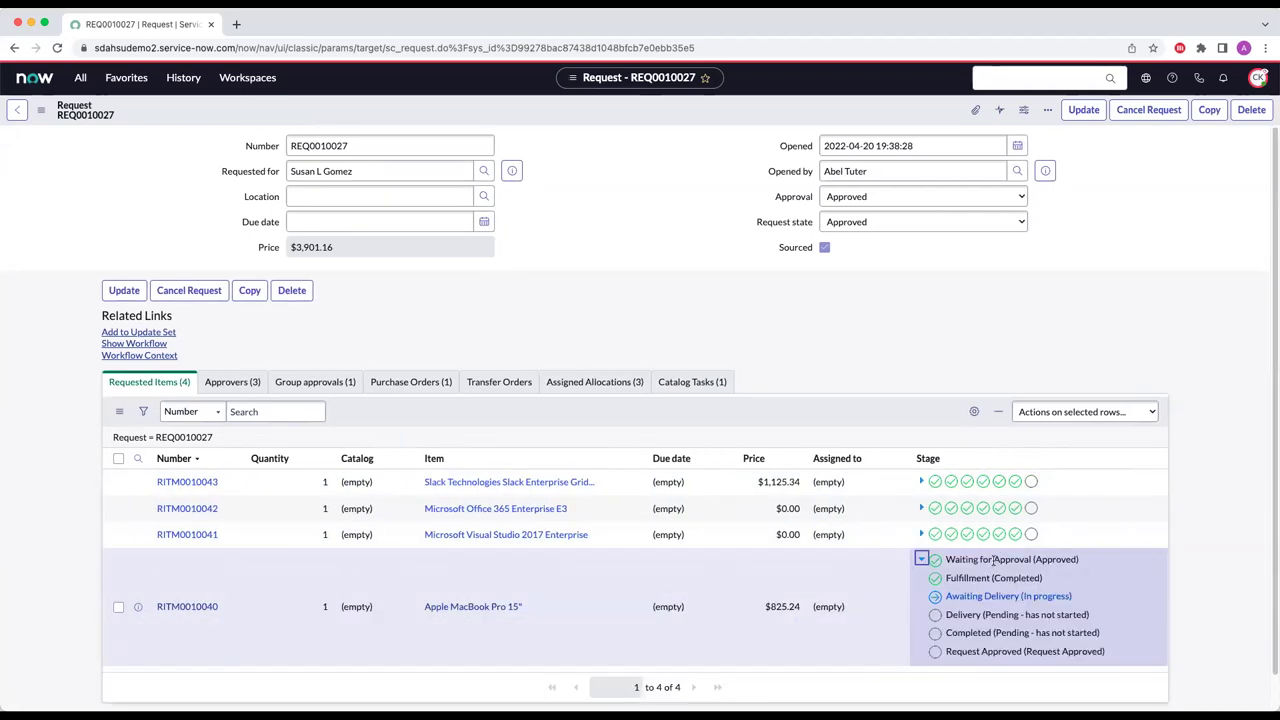
{"action": "left_click", "coordinate": [920, 558]}
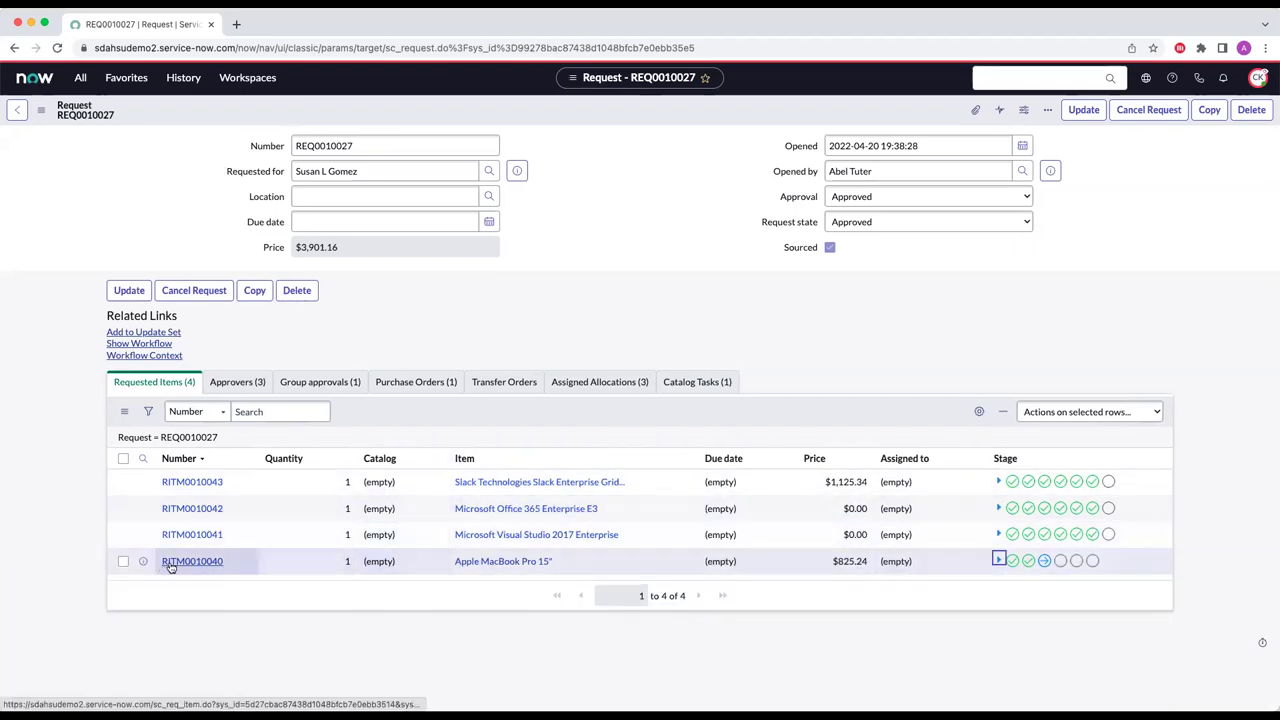
{"action": "left_click", "coordinate": [442, 384]}
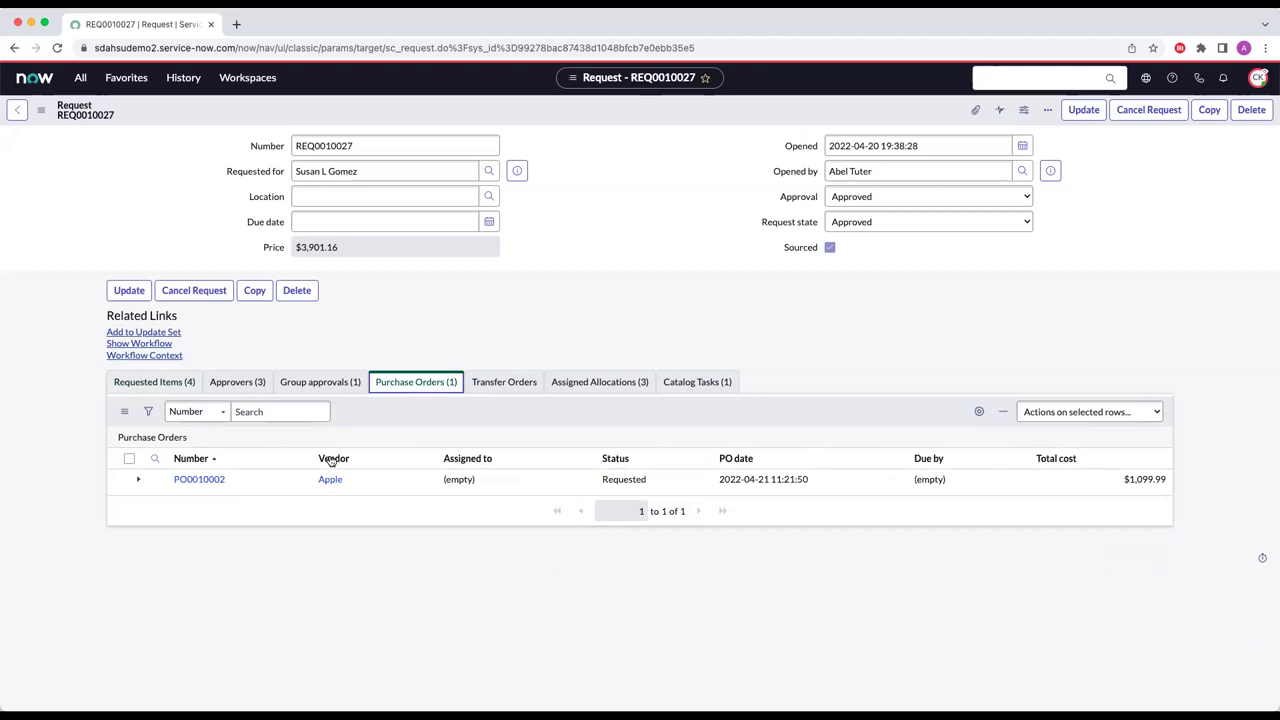
{"action": "left_click", "coordinate": [138, 480]}
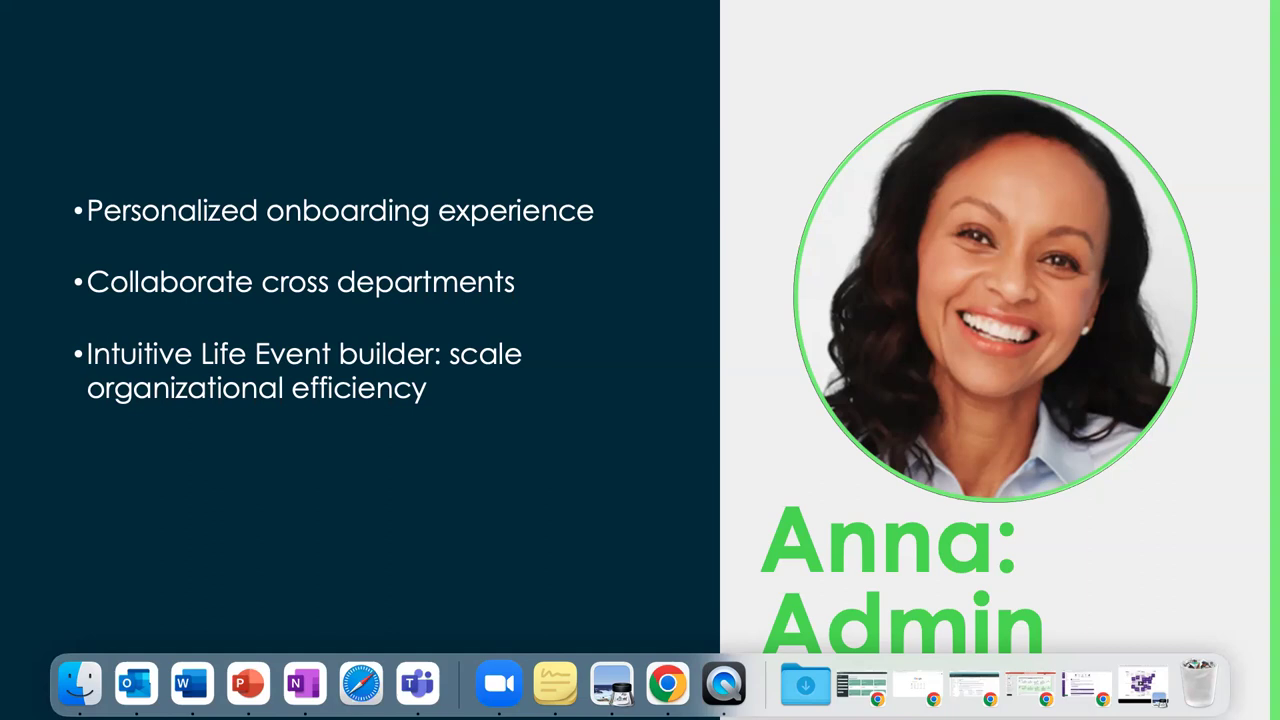
- Switch to the New Hire Onboarding lifecycle event in Chrome and filter its activity sets by owning group IT Activity Writers
{"action": "key", "text": "ctrl+Up"}
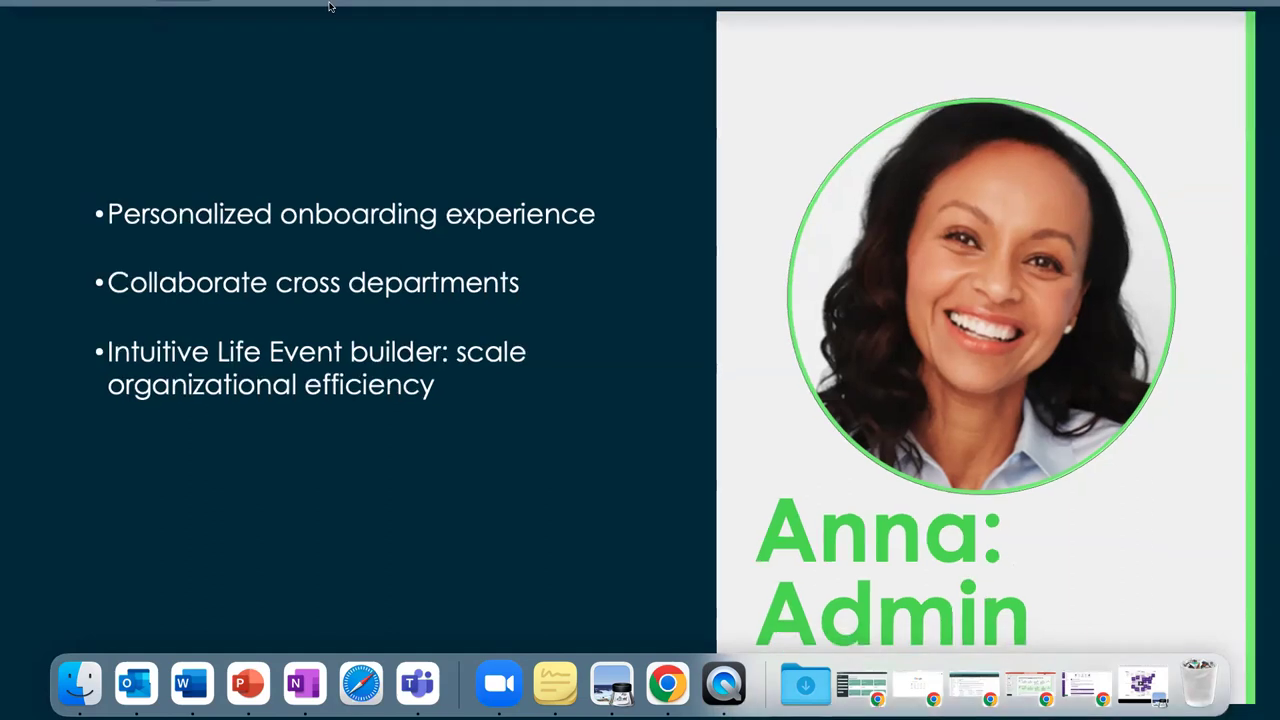
{"action": "left_click", "coordinate": [594, 65]}
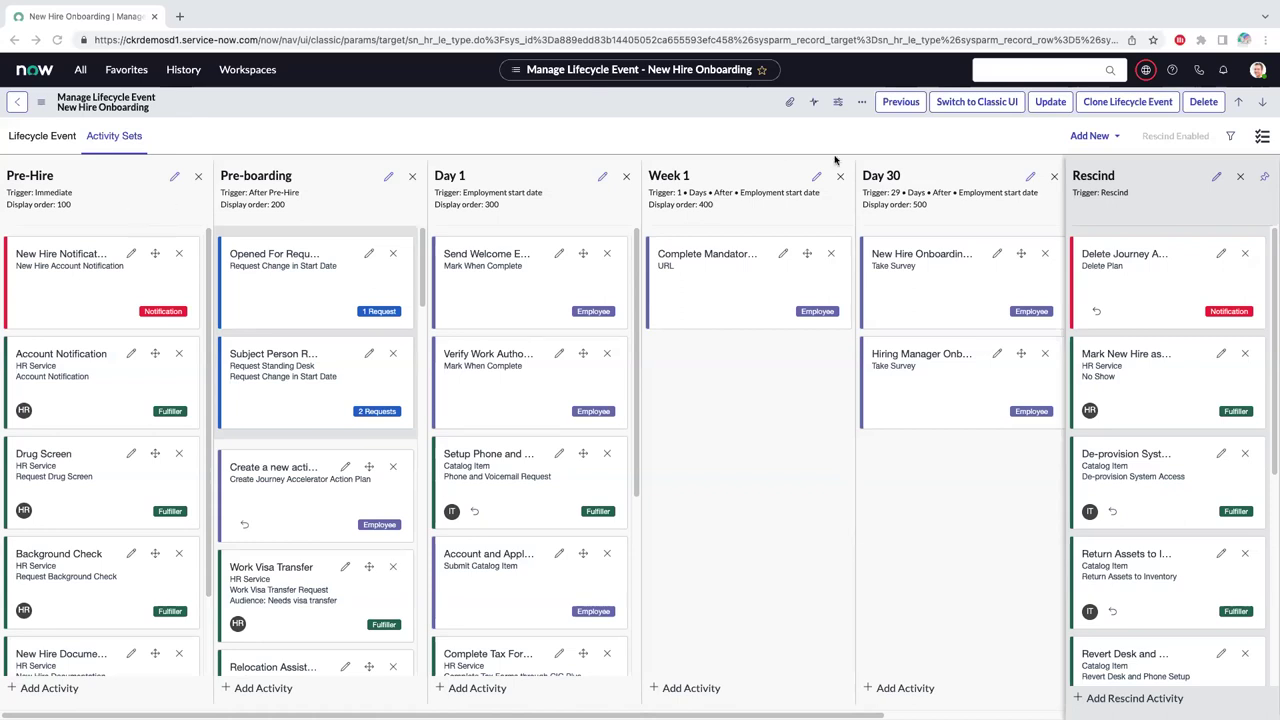
{"action": "left_click", "coordinate": [1263, 138]}
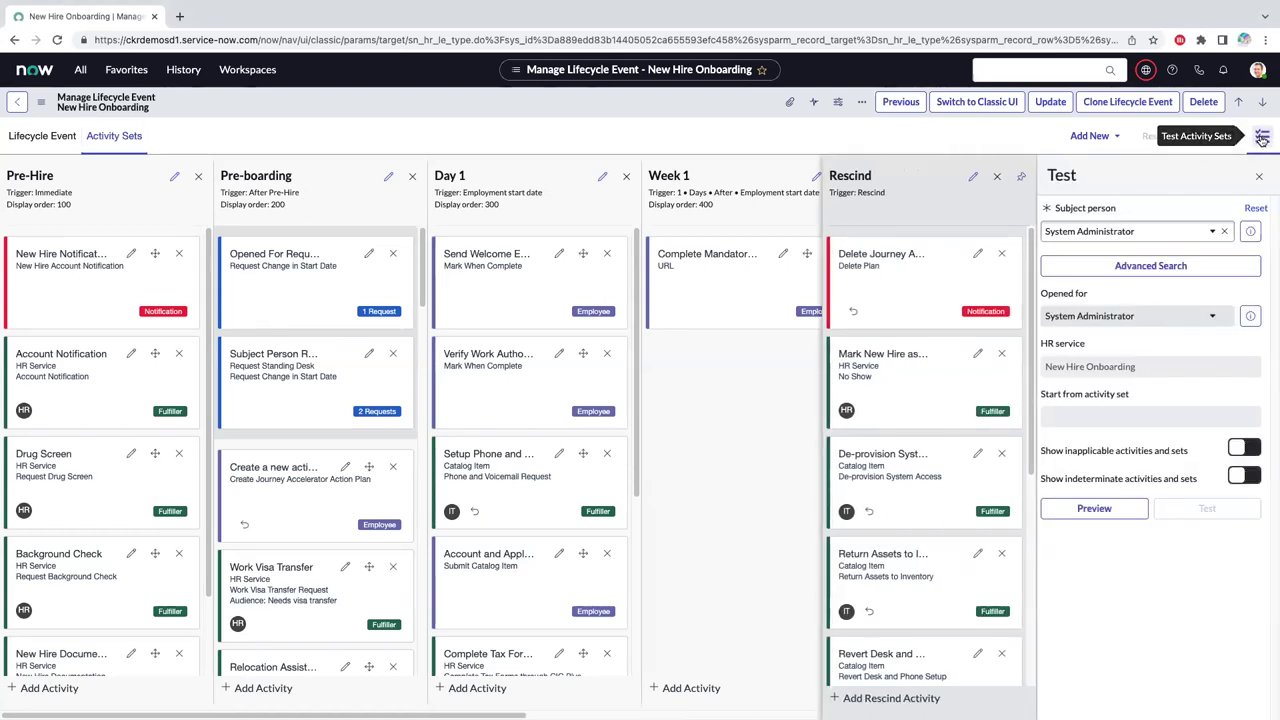
{"action": "left_click", "coordinate": [1234, 140]}
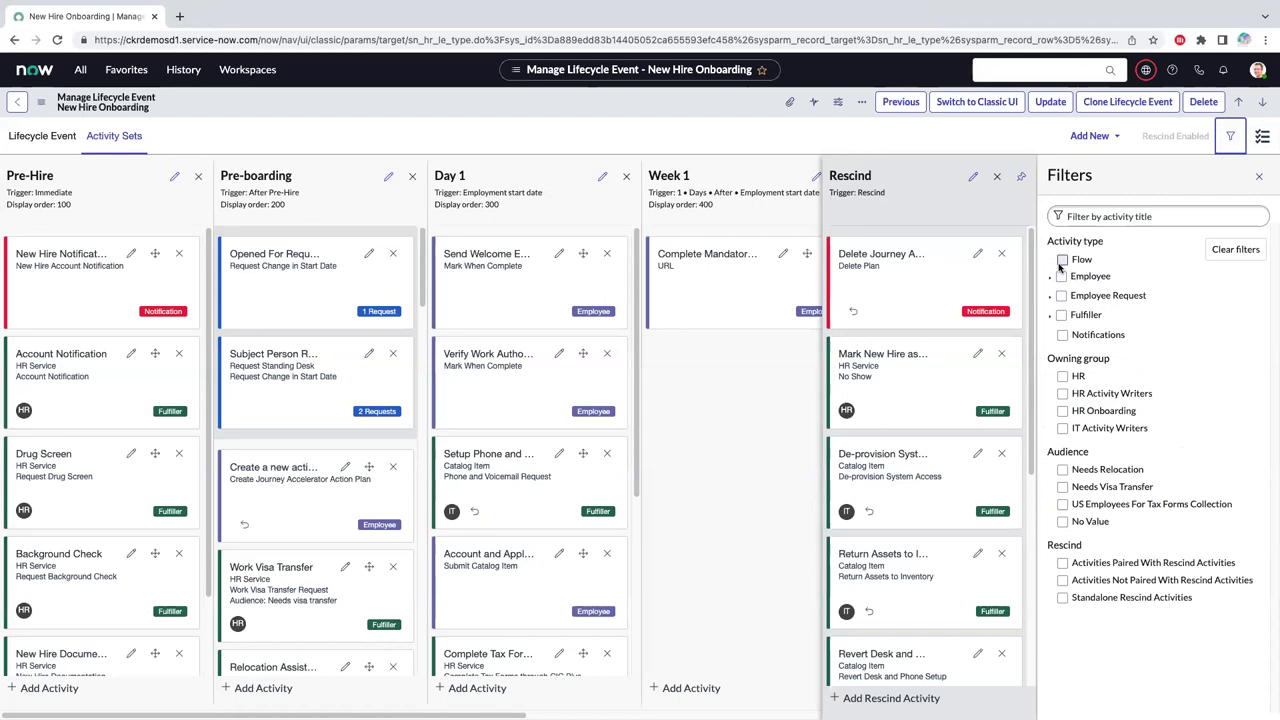
{"action": "left_click", "coordinate": [1063, 430]}
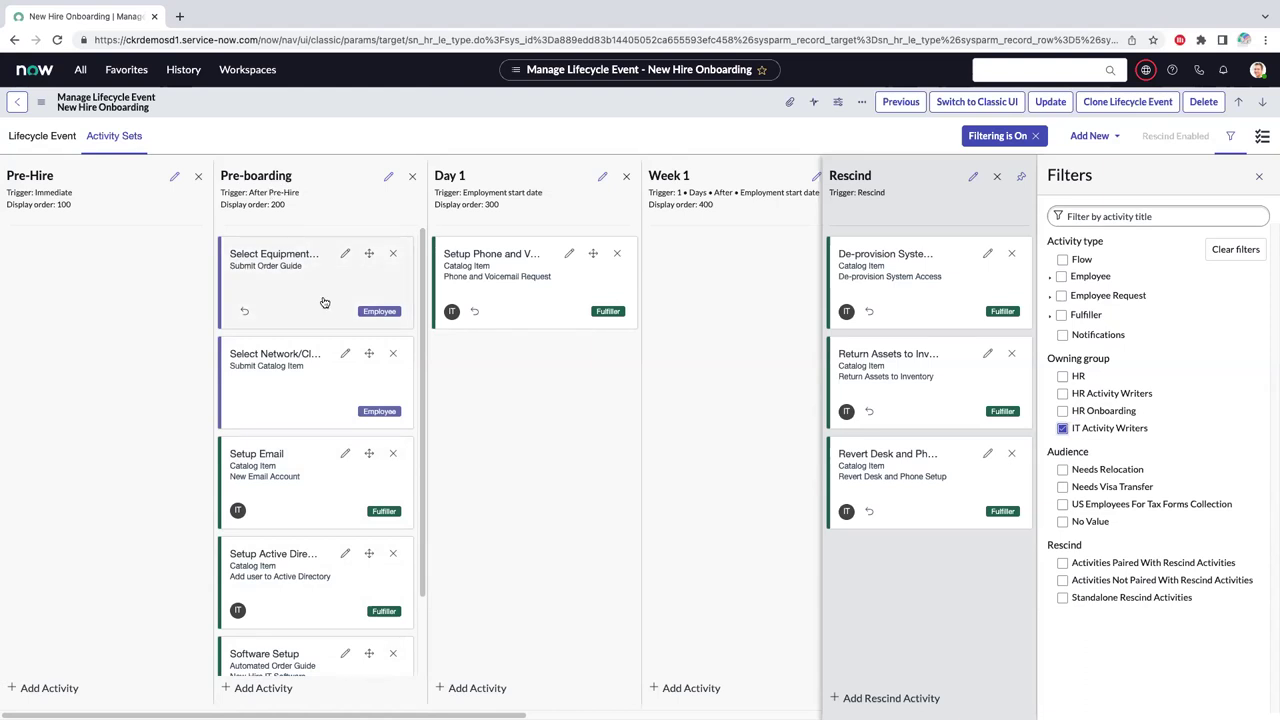
{"action": "scroll", "coordinate": [344, 498], "scroll_direction": "down", "scroll_amount": 1}
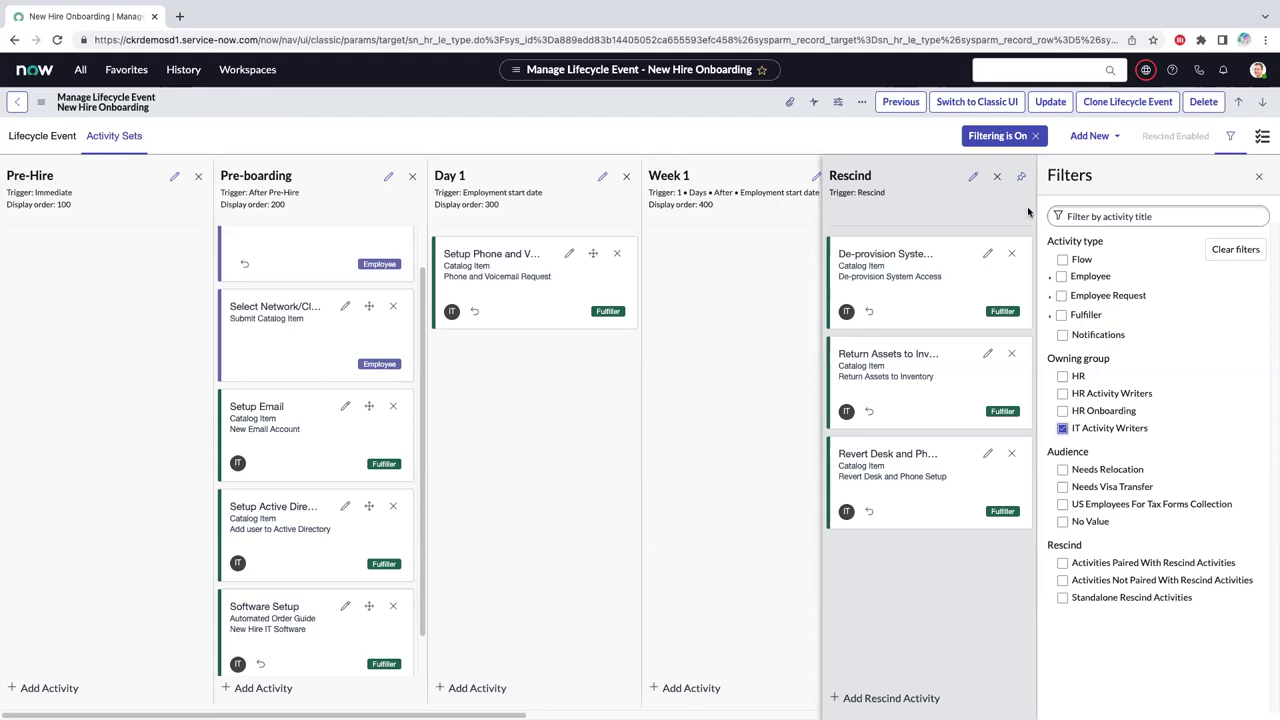
{"action": "left_click", "coordinate": [1259, 176]}
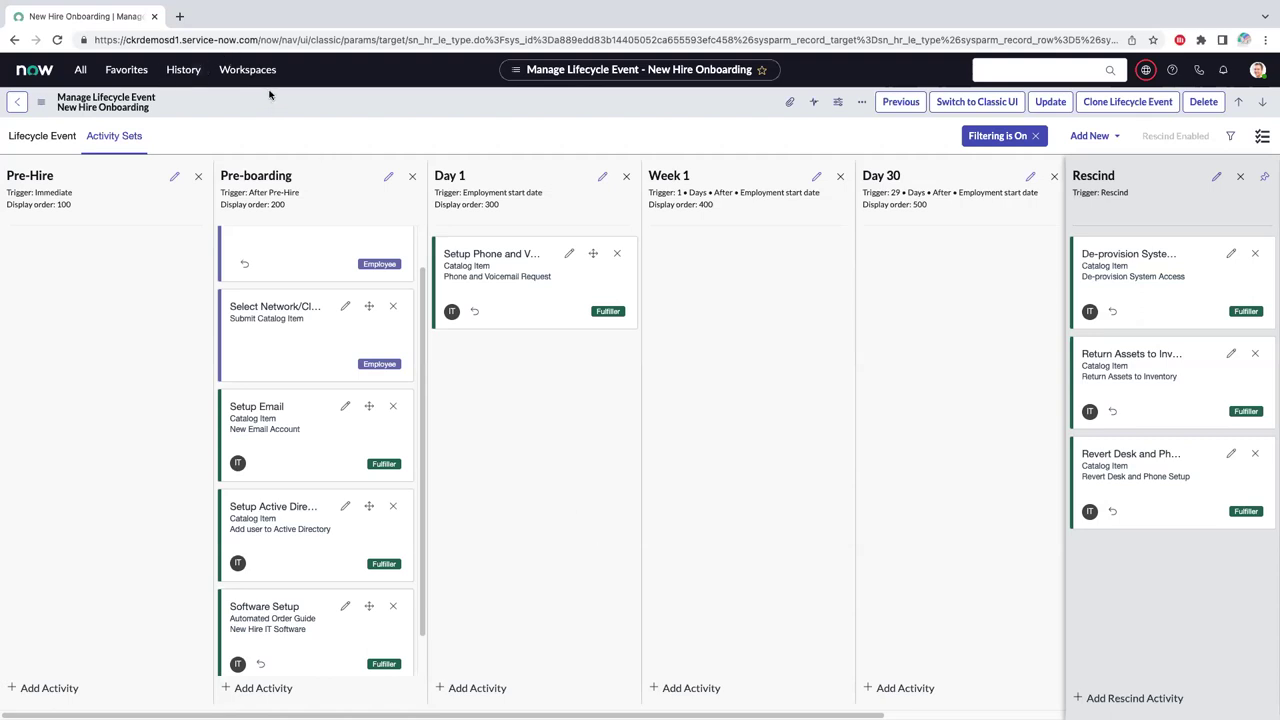
{"action": "left_click", "coordinate": [18, 104]}
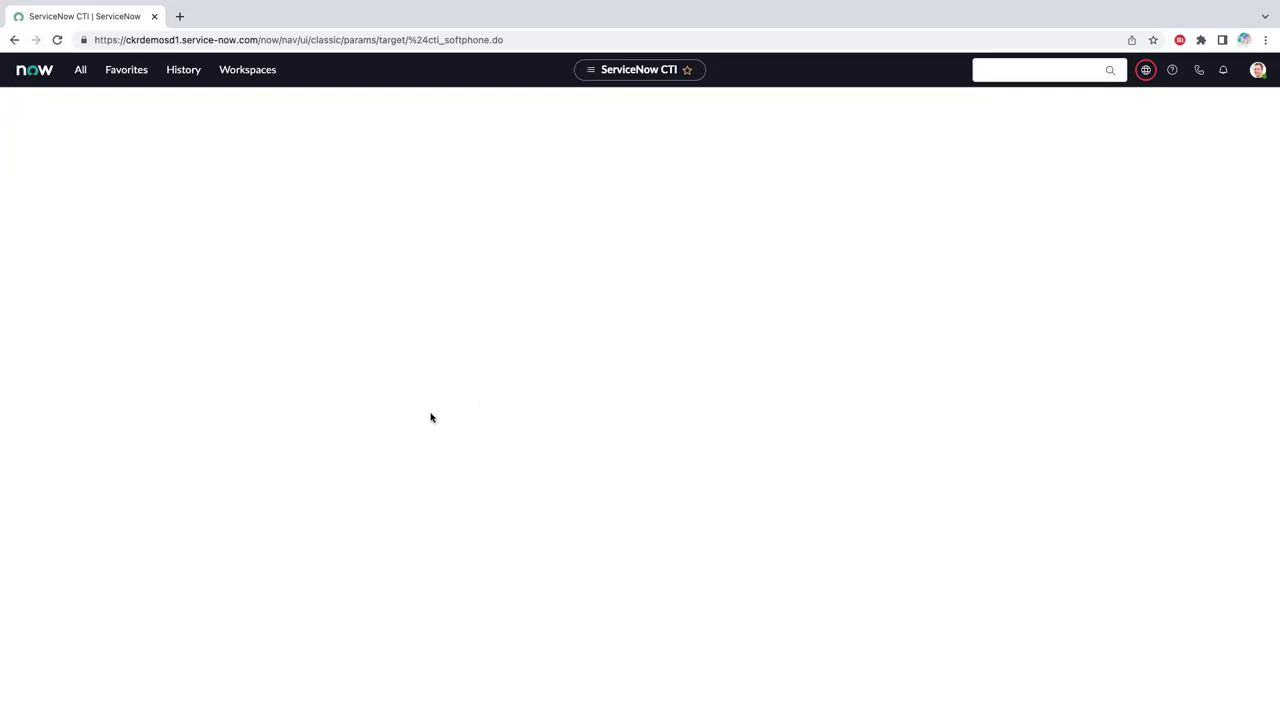
{"action": "left_click", "coordinate": [487, 42]}
{"action": "key", "text": "Return"}
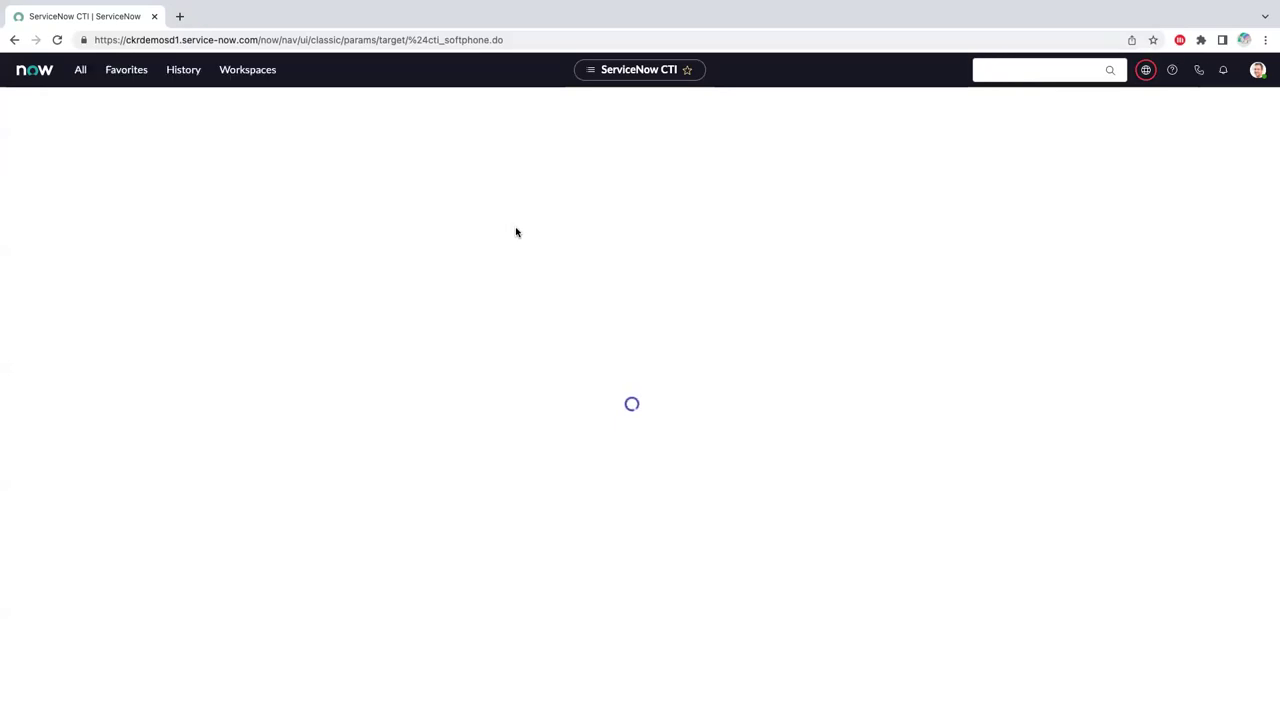
{"action": "mouse_move", "coordinate": [557, 5]}
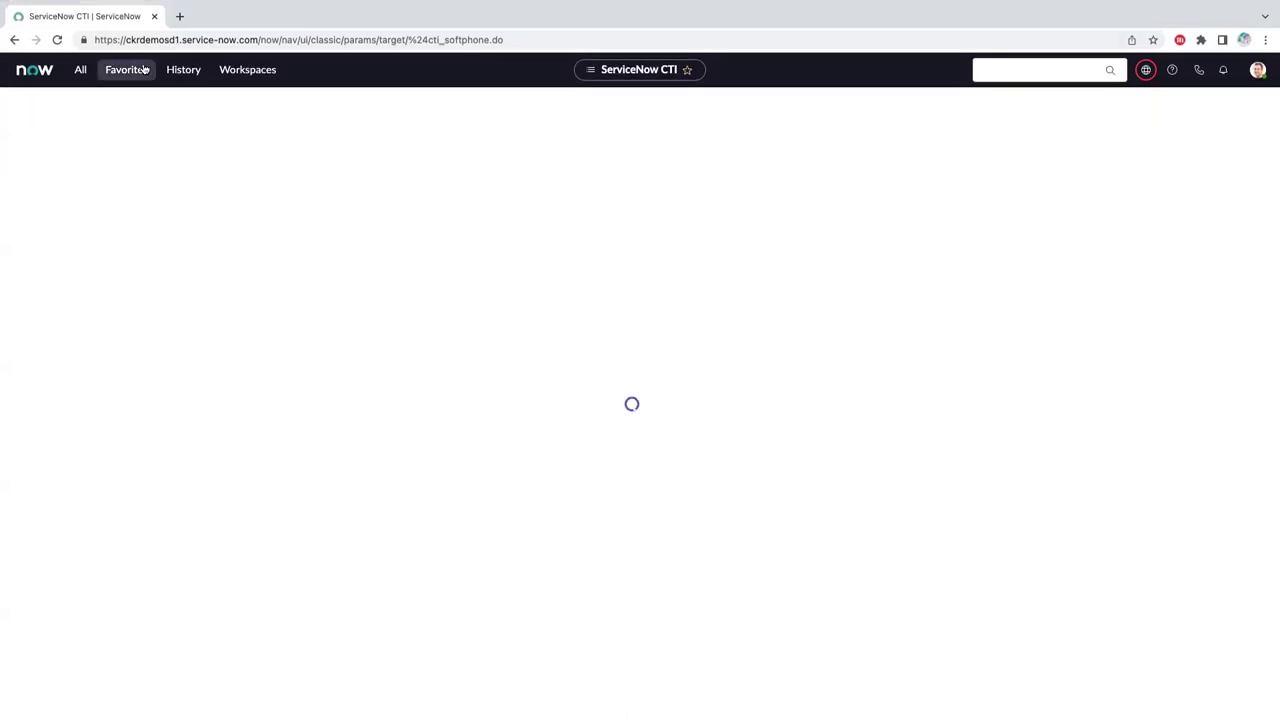
{"action": "left_click", "coordinate": [143, 70]}
- Find Manage Lifecycle Events in the application navigator by filtering for "manage l" and open its list
{"action": "left_click", "coordinate": [78, 70]}
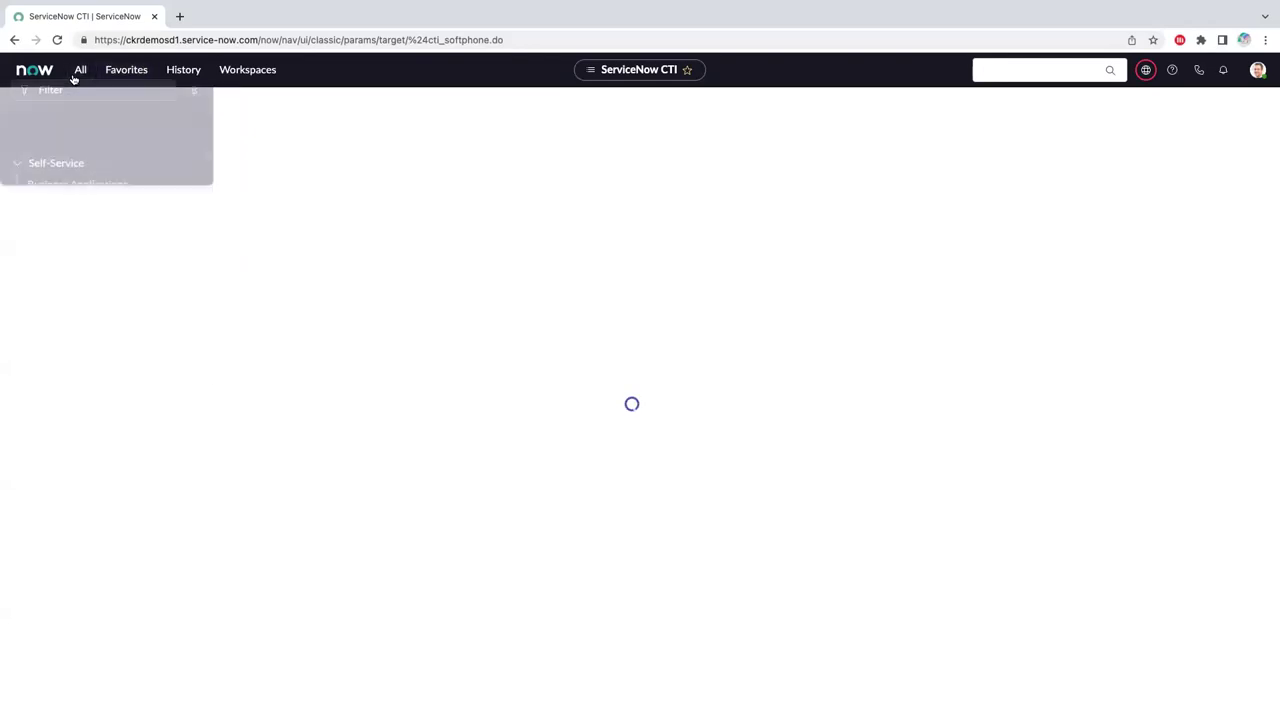
{"action": "left_click", "coordinate": [89, 106]}
{"action": "type", "text": "manage lf"}
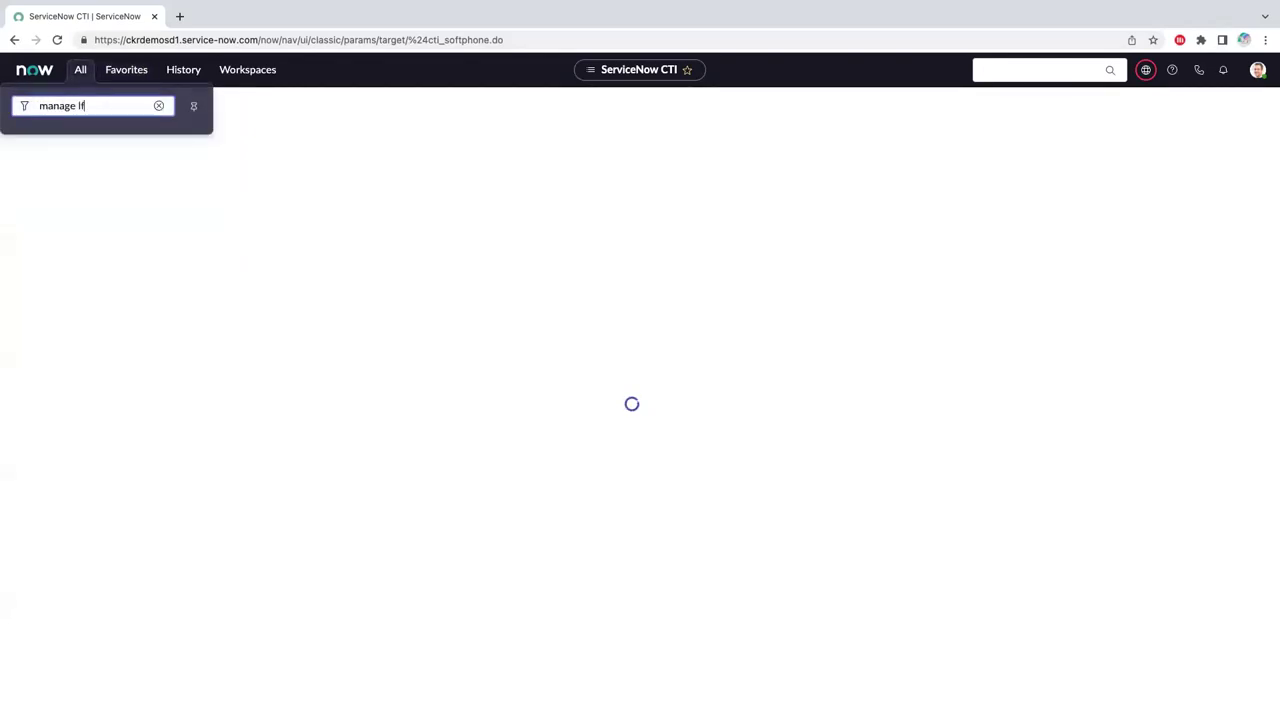
{"action": "key", "text": "BackSpace"}
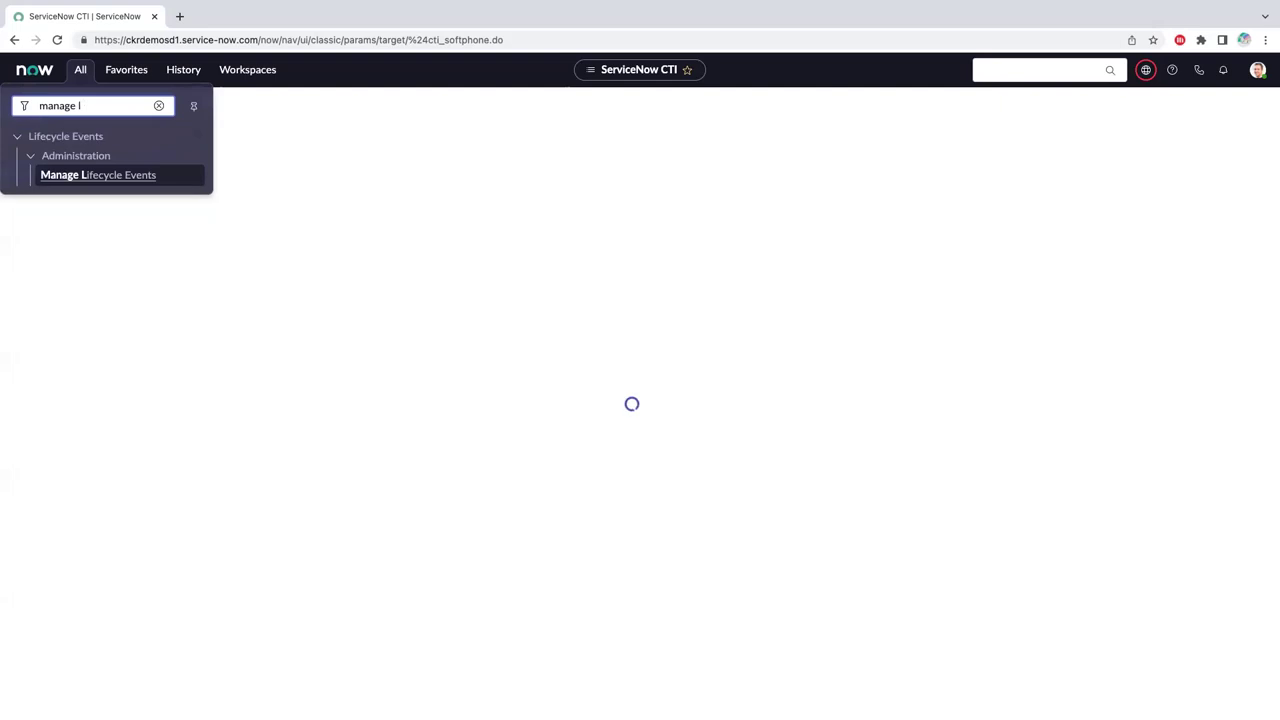
{"action": "left_click", "coordinate": [115, 177]}
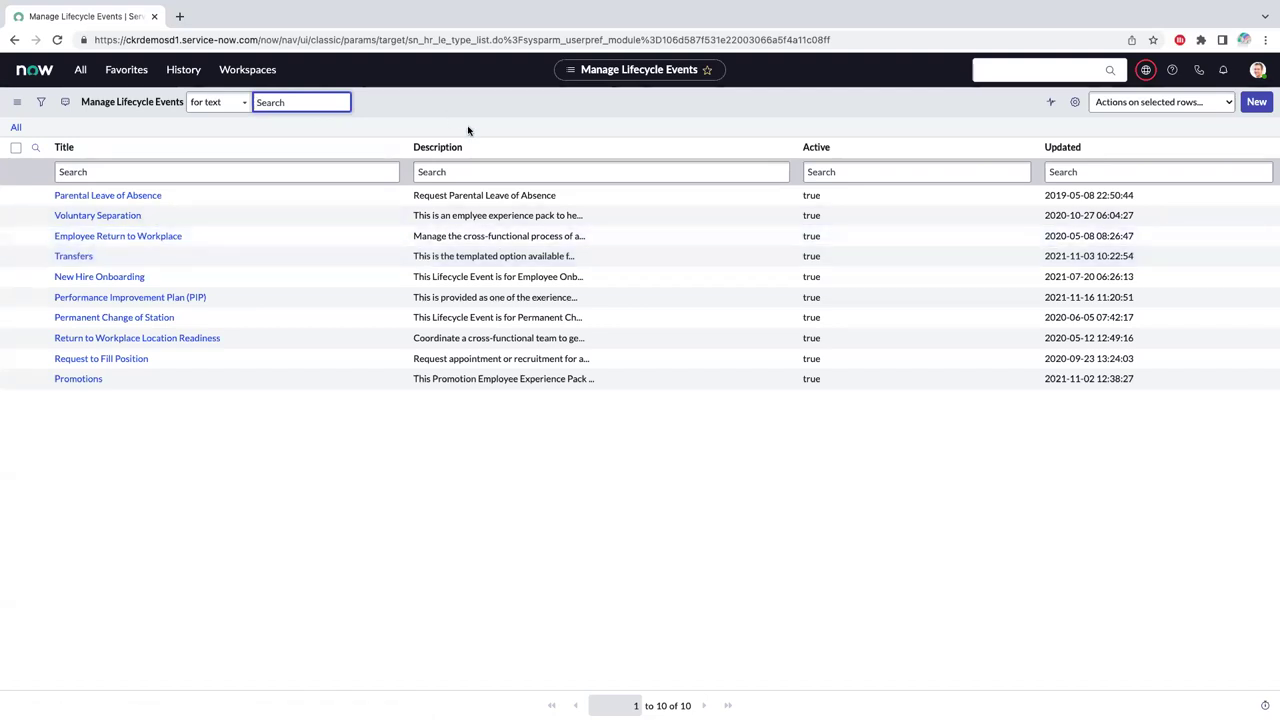
- Switch to the presentation slideshow and advance past the Admin slide
{"action": "key", "text": "ctrl+Up"}
{"action": "left_click", "coordinate": [622, 297]}
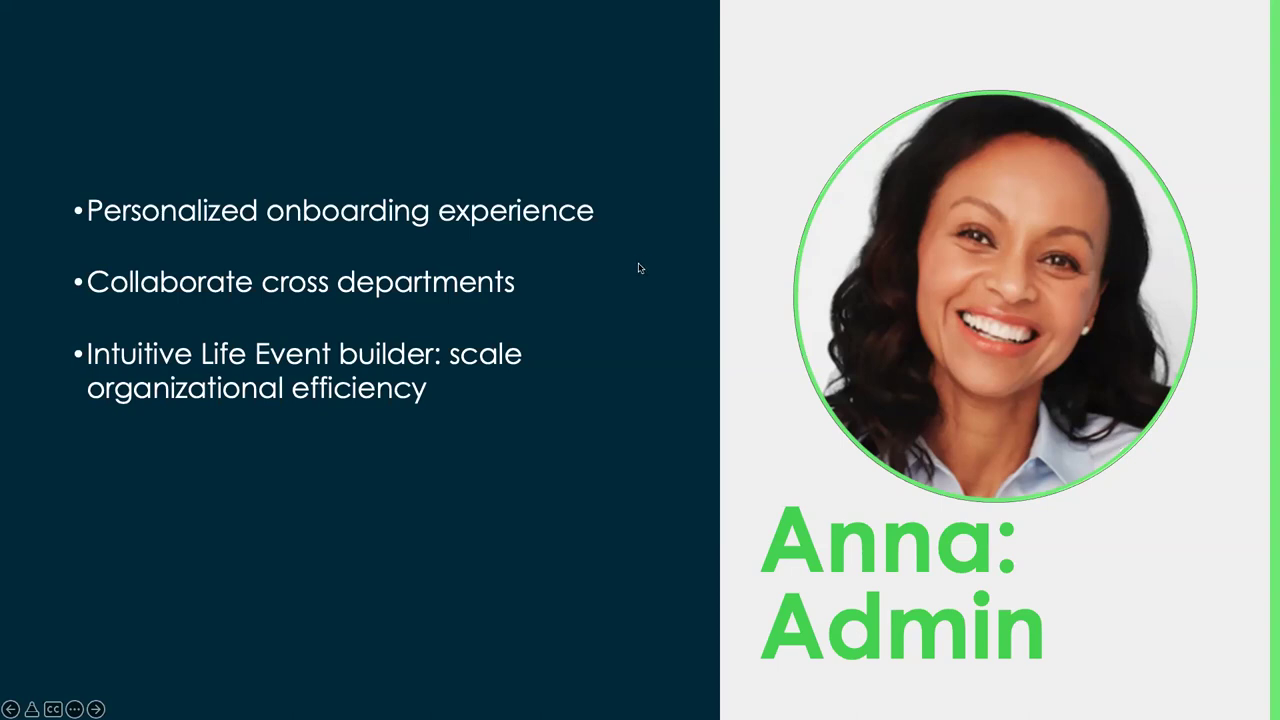
{"action": "left_click", "coordinate": [645, 262]}
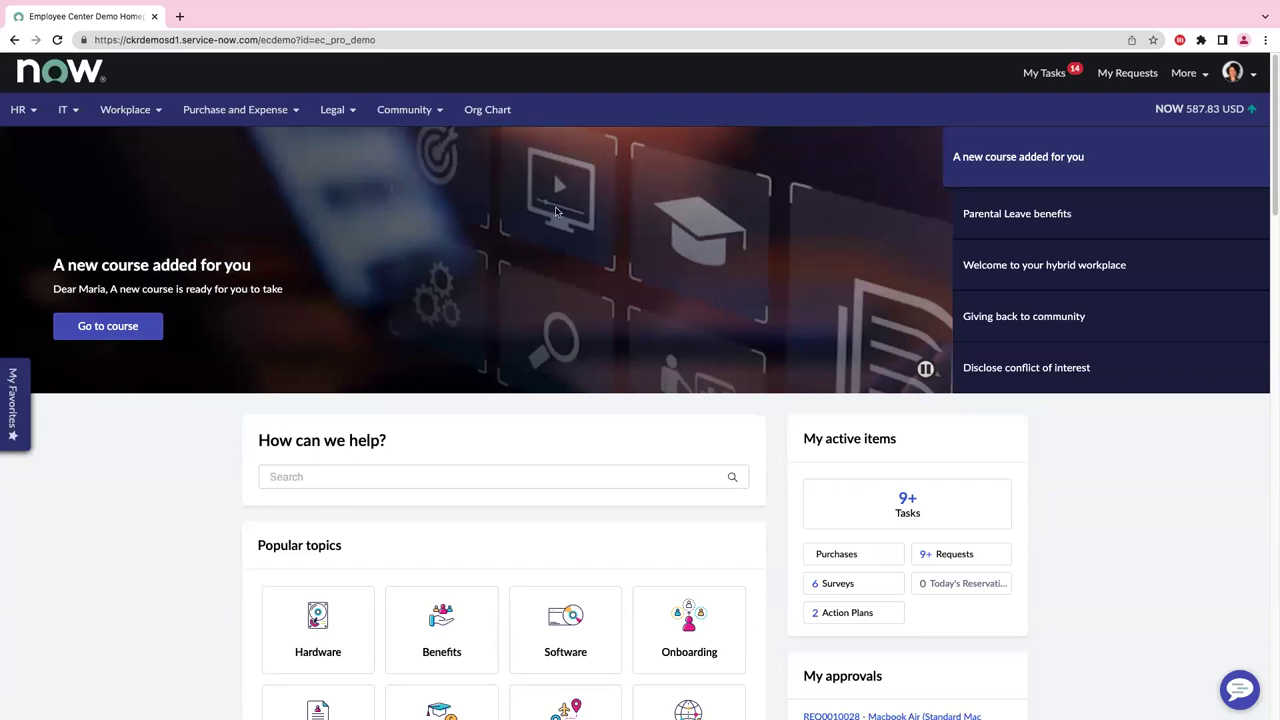
- Search the Employee Center for "voluntary" and open the Voluntary Separation request form
{"action": "scroll", "coordinate": [553, 370], "scroll_direction": "down", "scroll_amount": 1}
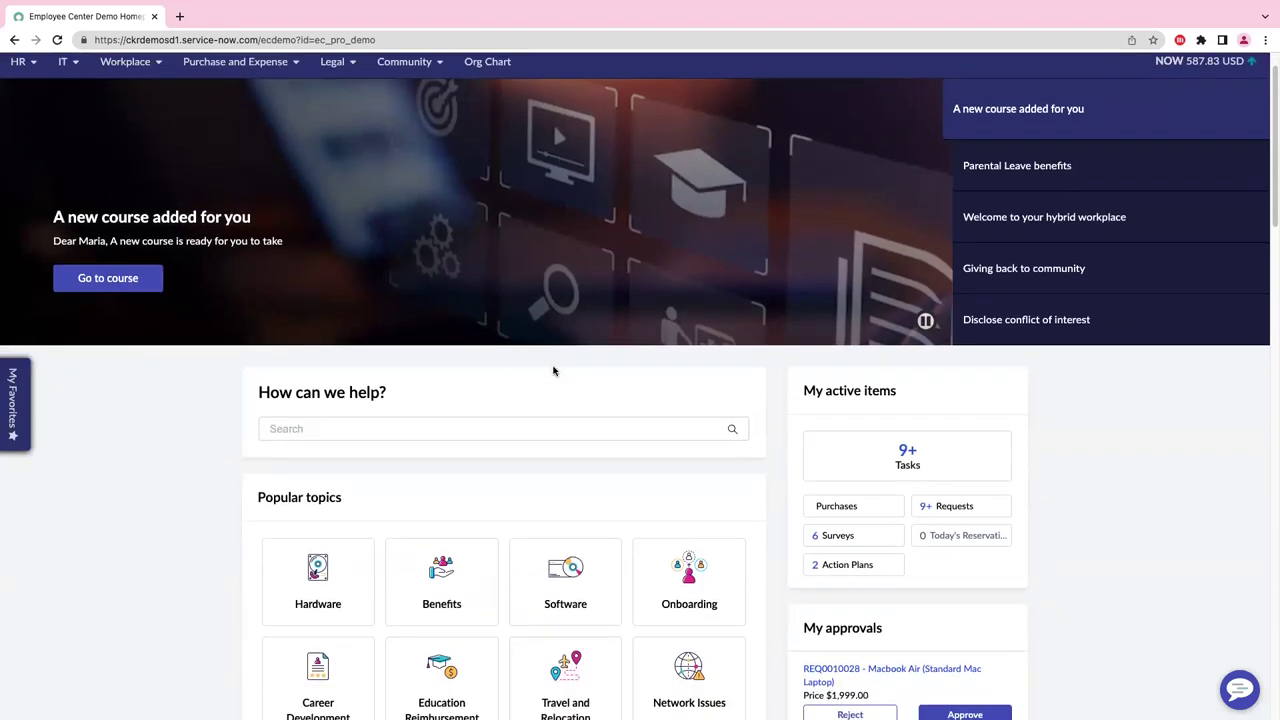
{"action": "left_click", "coordinate": [473, 430]}
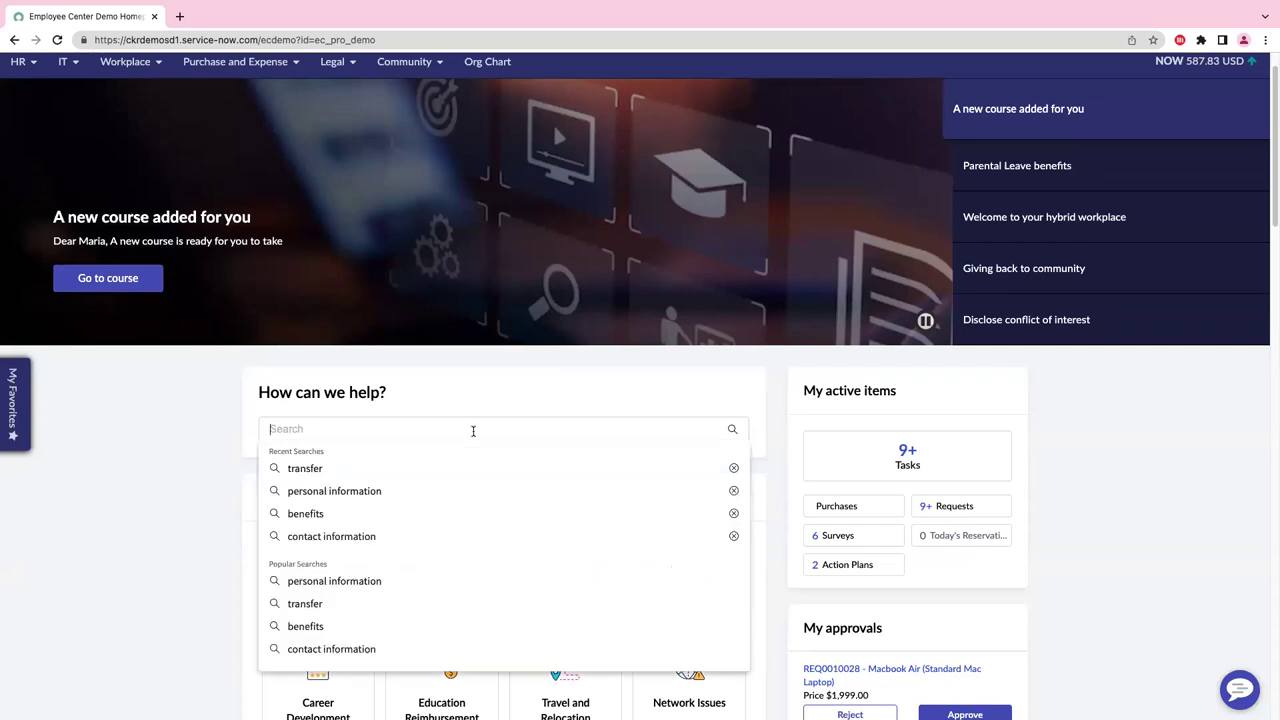
{"action": "type", "text": "volu"}
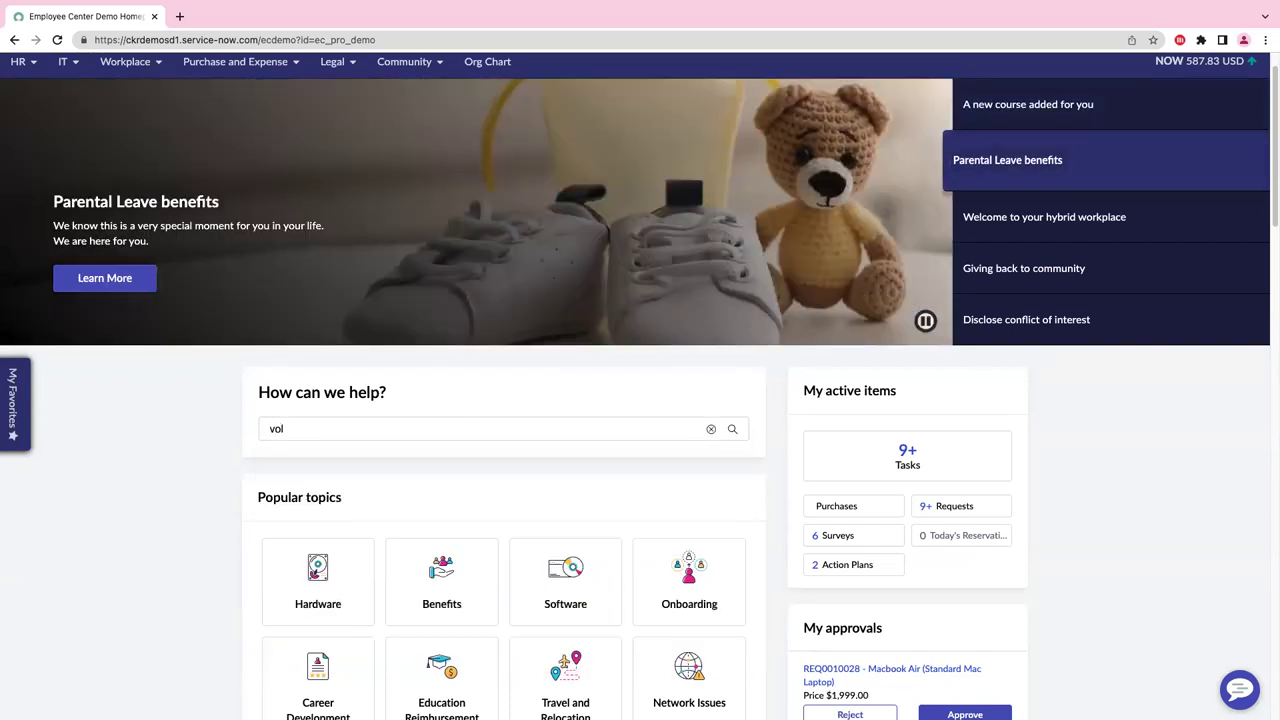
{"action": "type", "text": "ntary"}
{"action": "key", "text": "Return"}
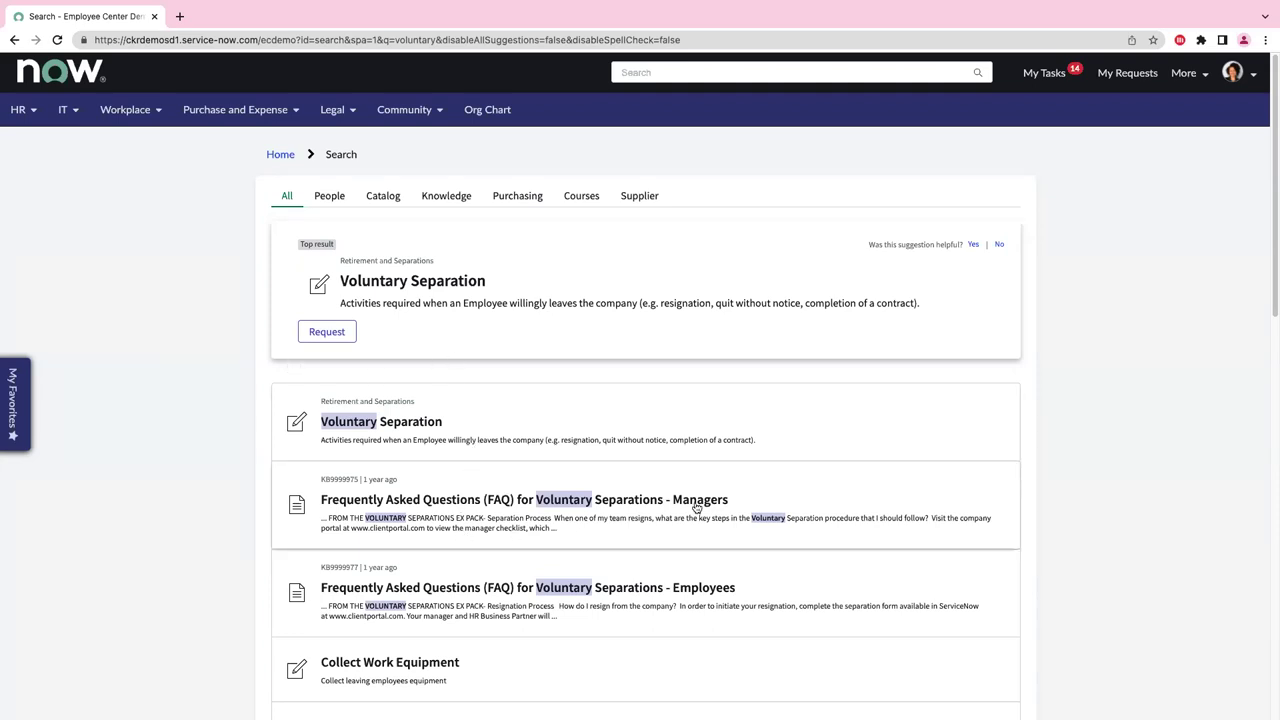
{"action": "left_click", "coordinate": [343, 331]}
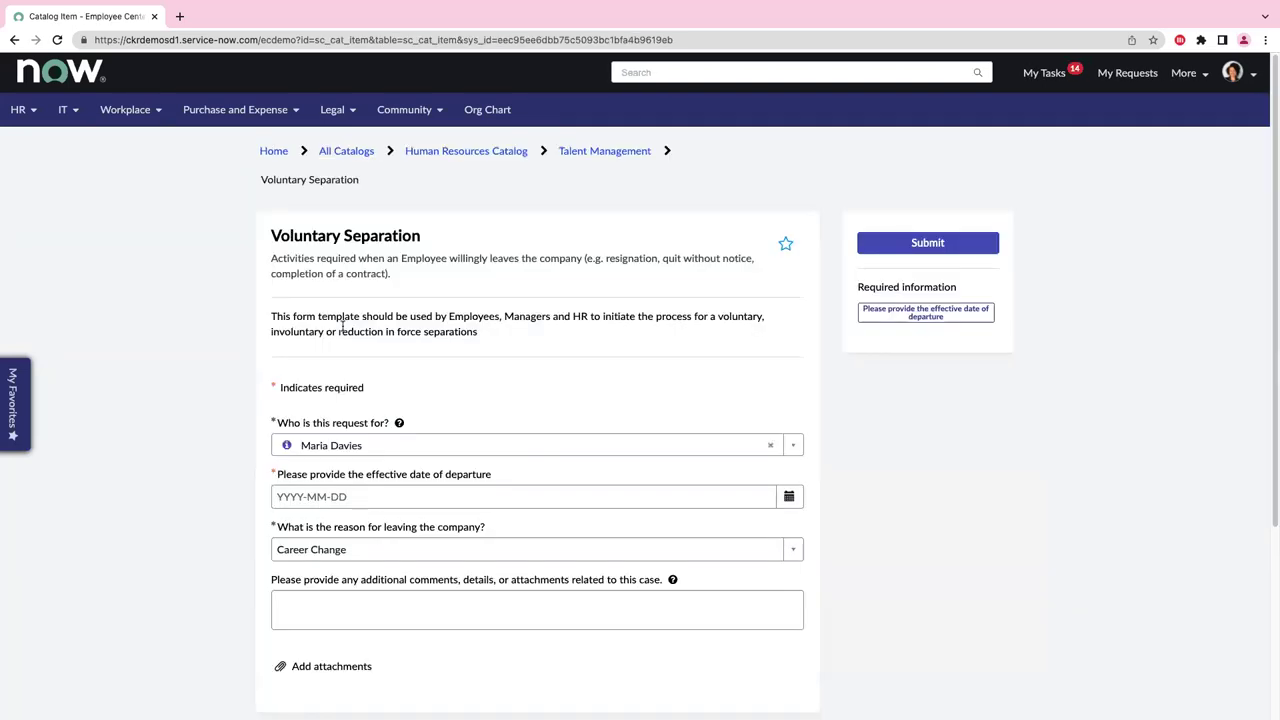
- Make the separation request for the second listed employee, with 2022-04-22 as the effective date of departure
{"action": "scroll", "coordinate": [428, 378], "scroll_direction": "down", "scroll_amount": 2}
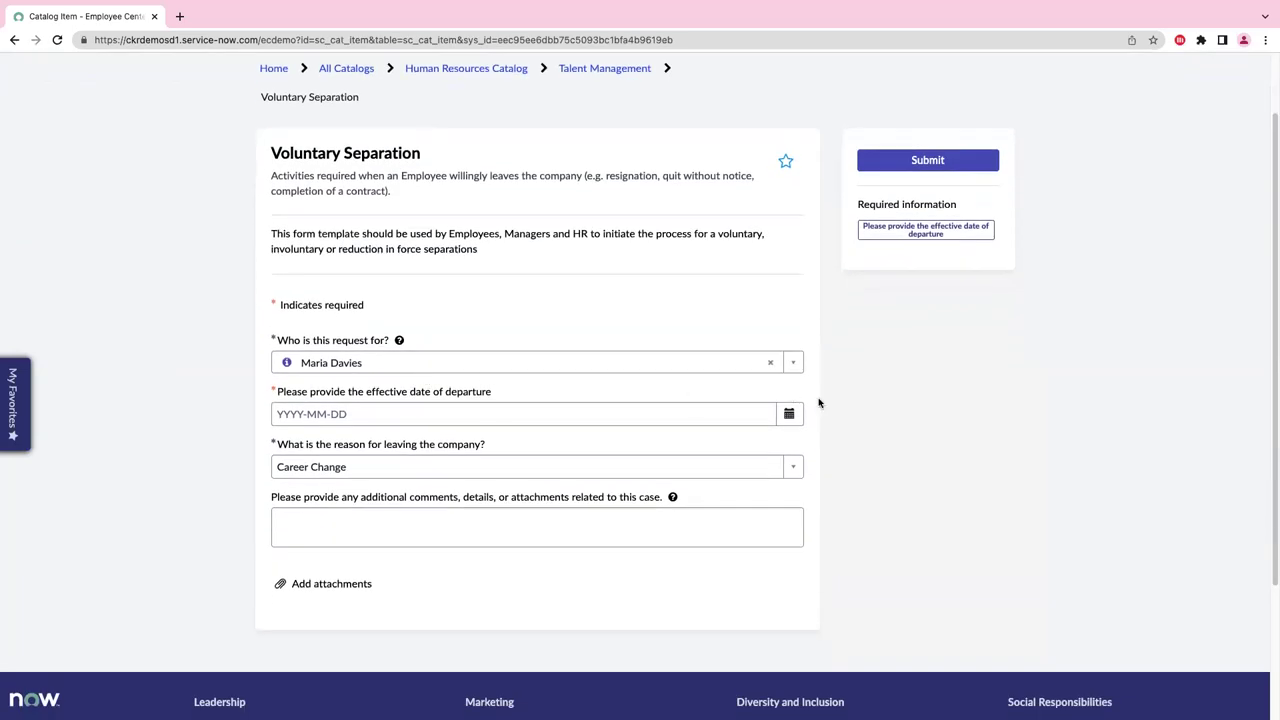
{"action": "left_click", "coordinate": [796, 363]}
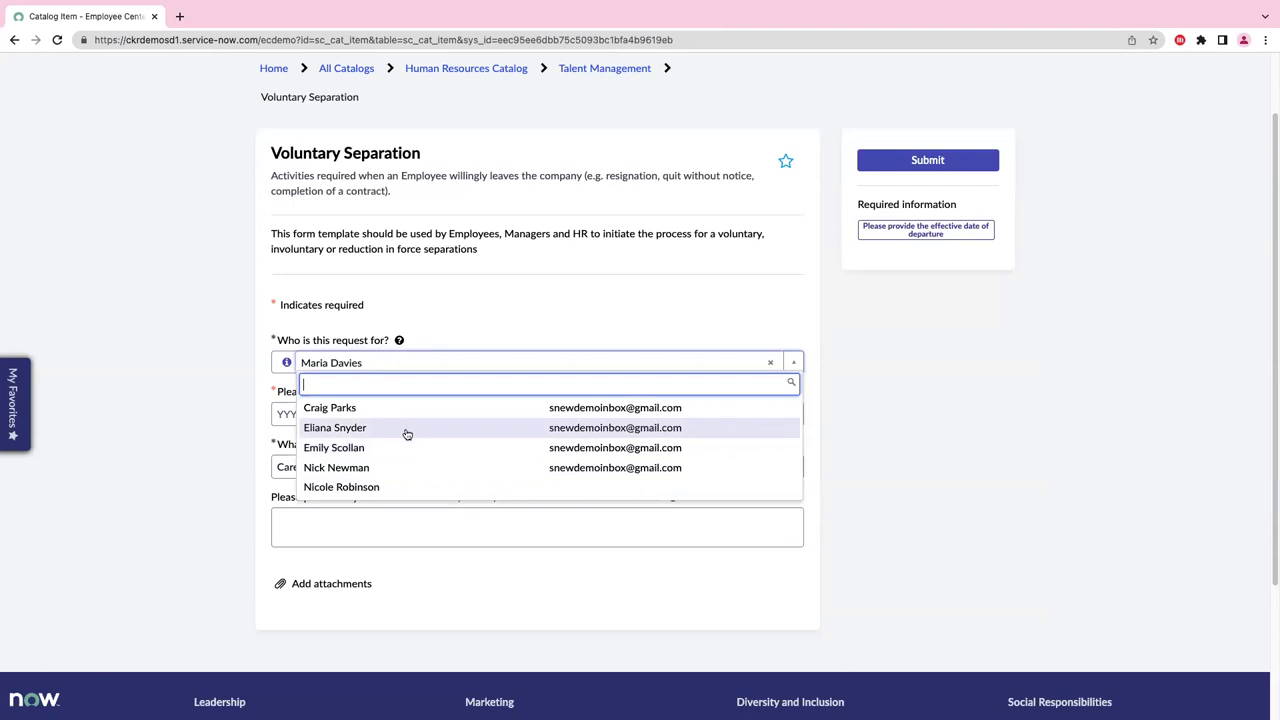
{"action": "left_click", "coordinate": [407, 430]}
{"action": "left_click", "coordinate": [789, 413]}
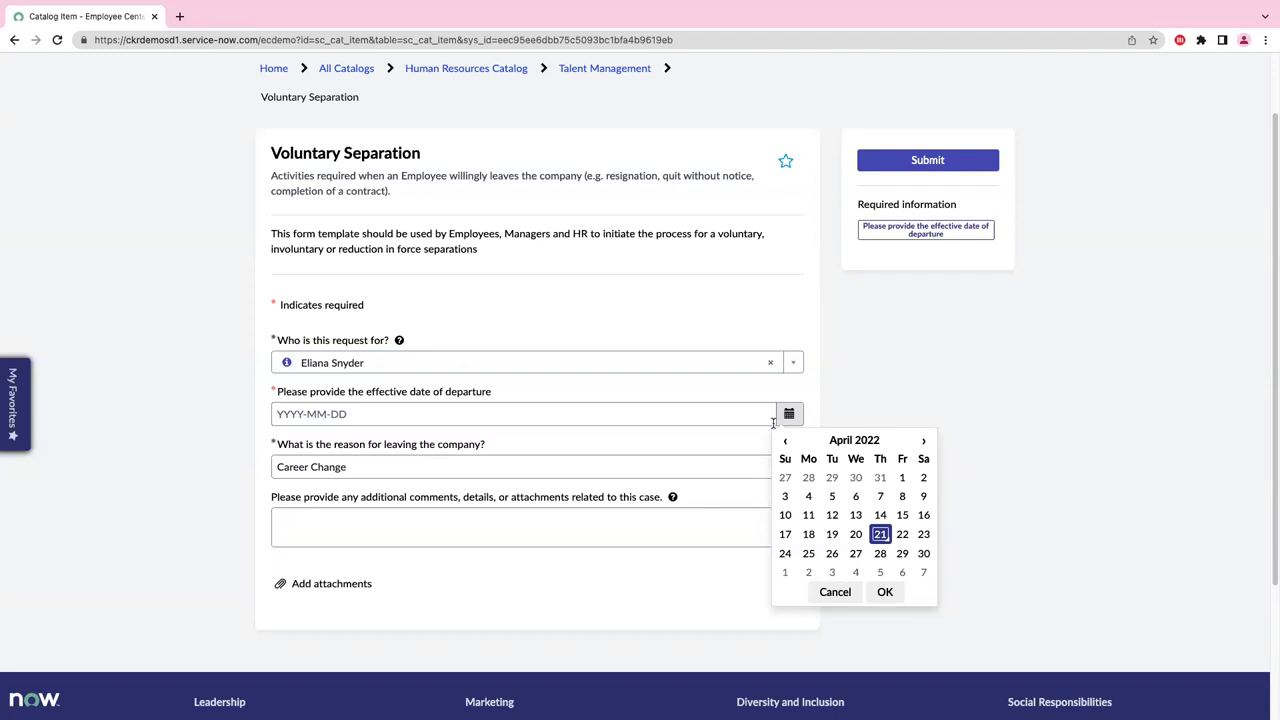
{"action": "left_click", "coordinate": [902, 534]}
{"action": "left_click", "coordinate": [885, 592]}
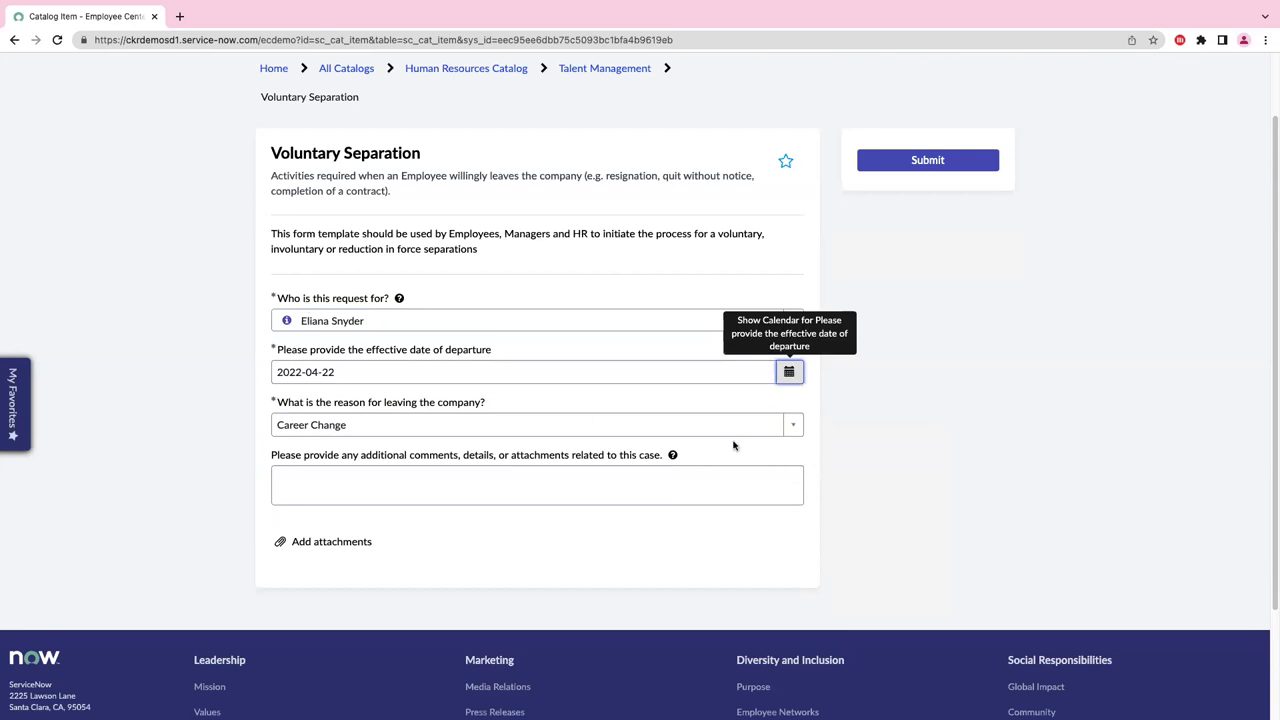
- Set the reason for leaving the company to Commute and try to submit the Voluntary Separation request
{"action": "left_click", "coordinate": [782, 429]}
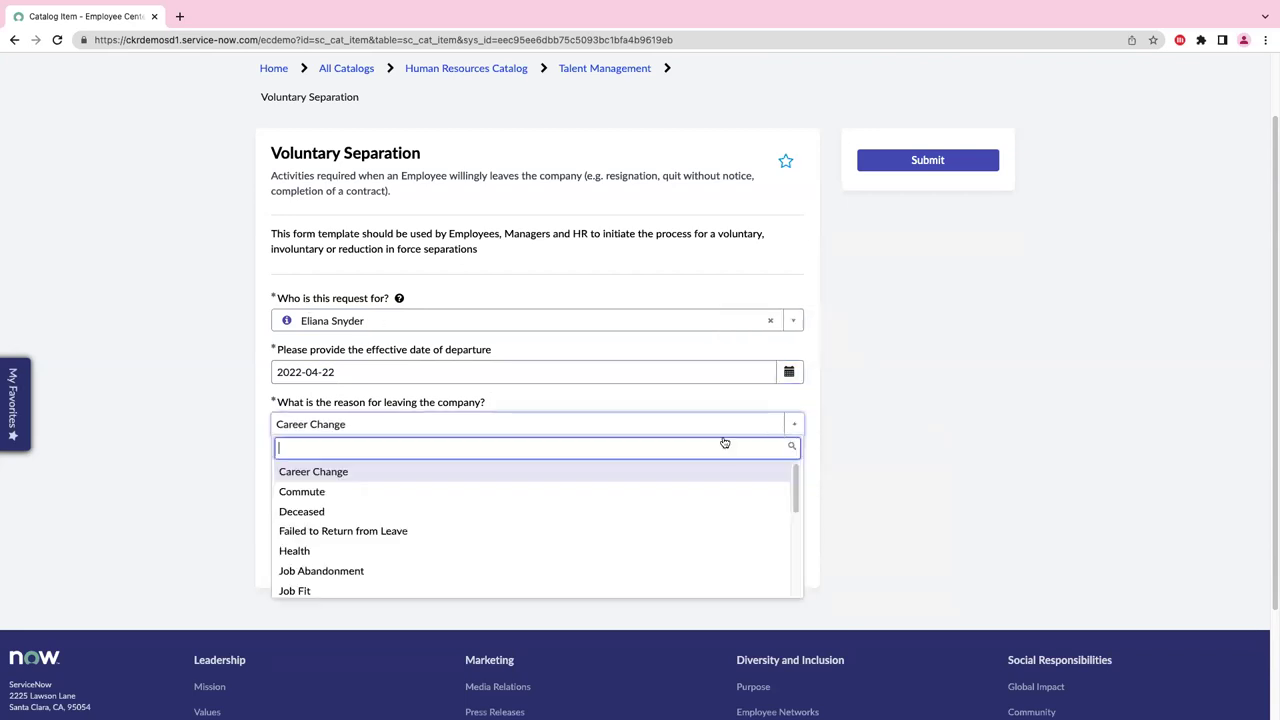
{"action": "left_click", "coordinate": [398, 494]}
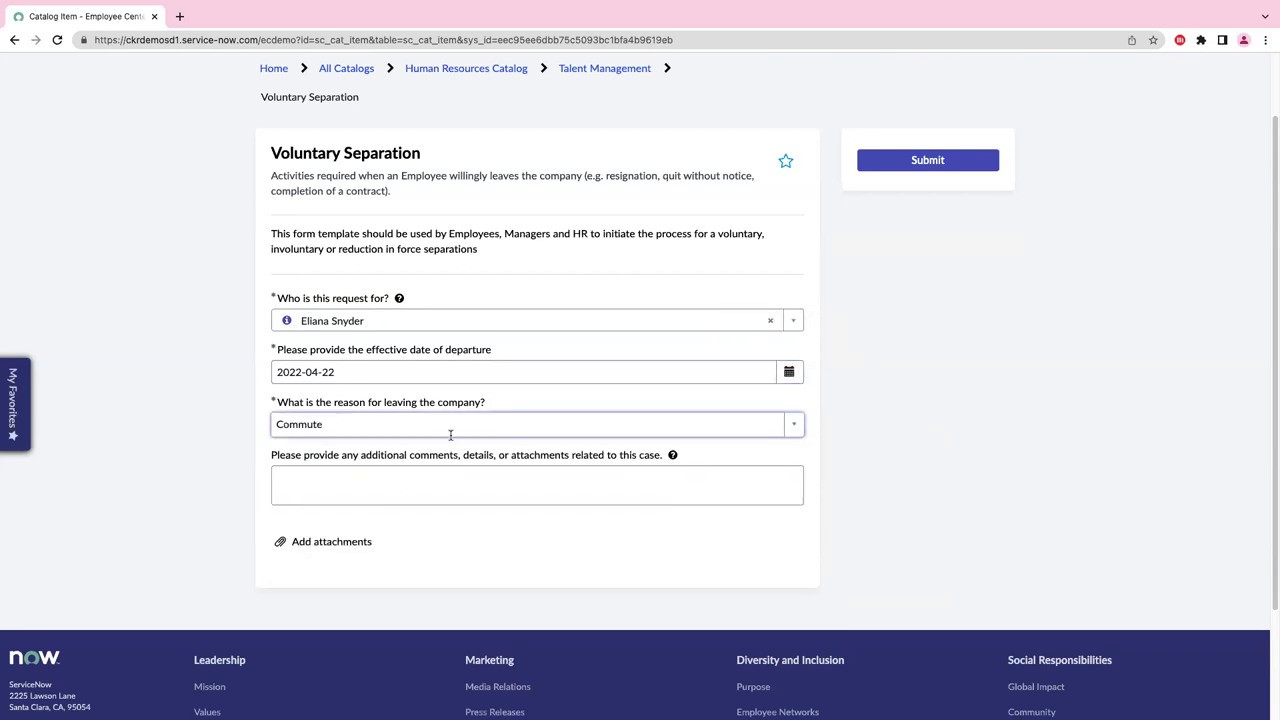
{"action": "left_click", "coordinate": [930, 160]}
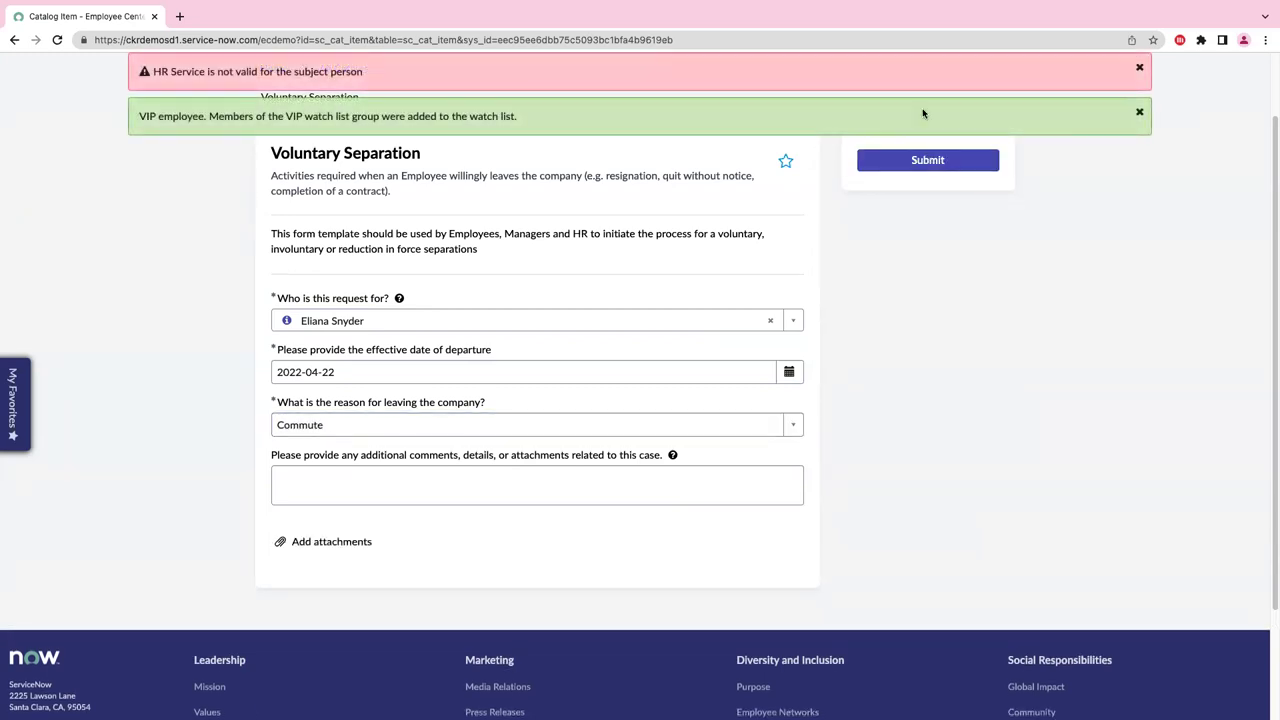
{"action": "left_click", "coordinate": [1139, 67]}
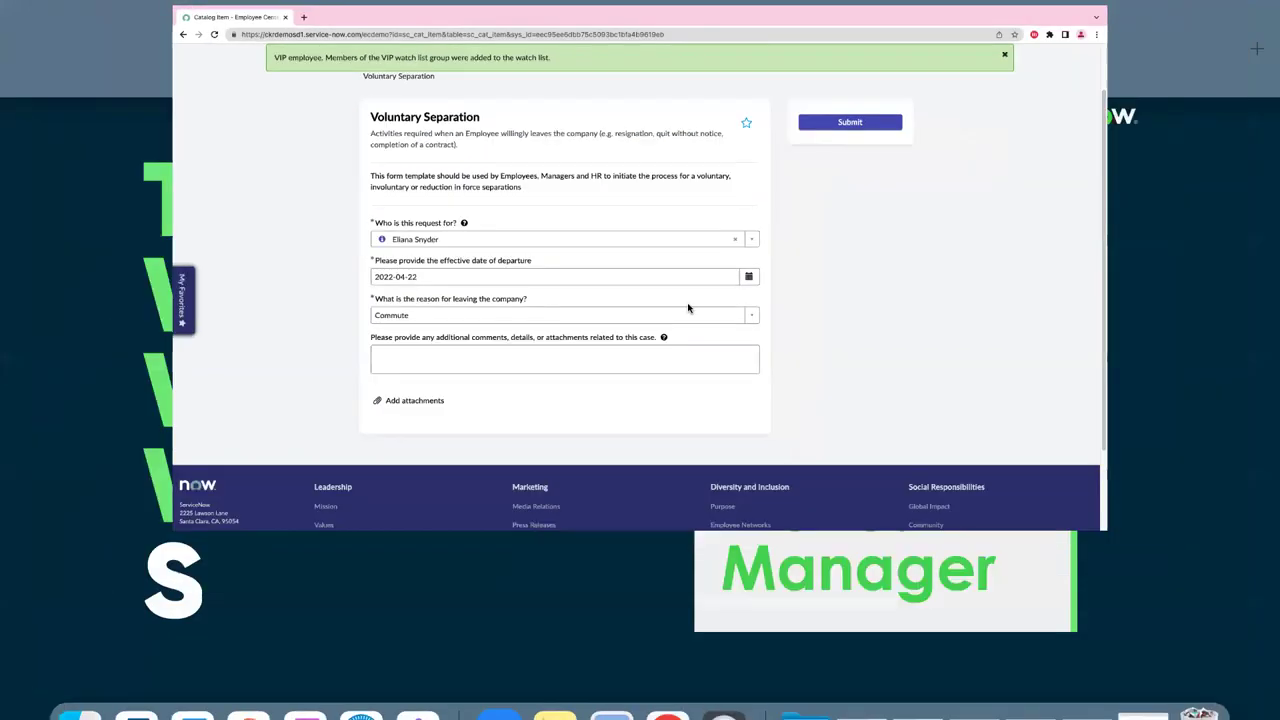
- Switch back to the presentation slideshow on the Manager slide
{"action": "key", "text": "ctrl+Up"}
{"action": "left_click", "coordinate": [791, 357]}
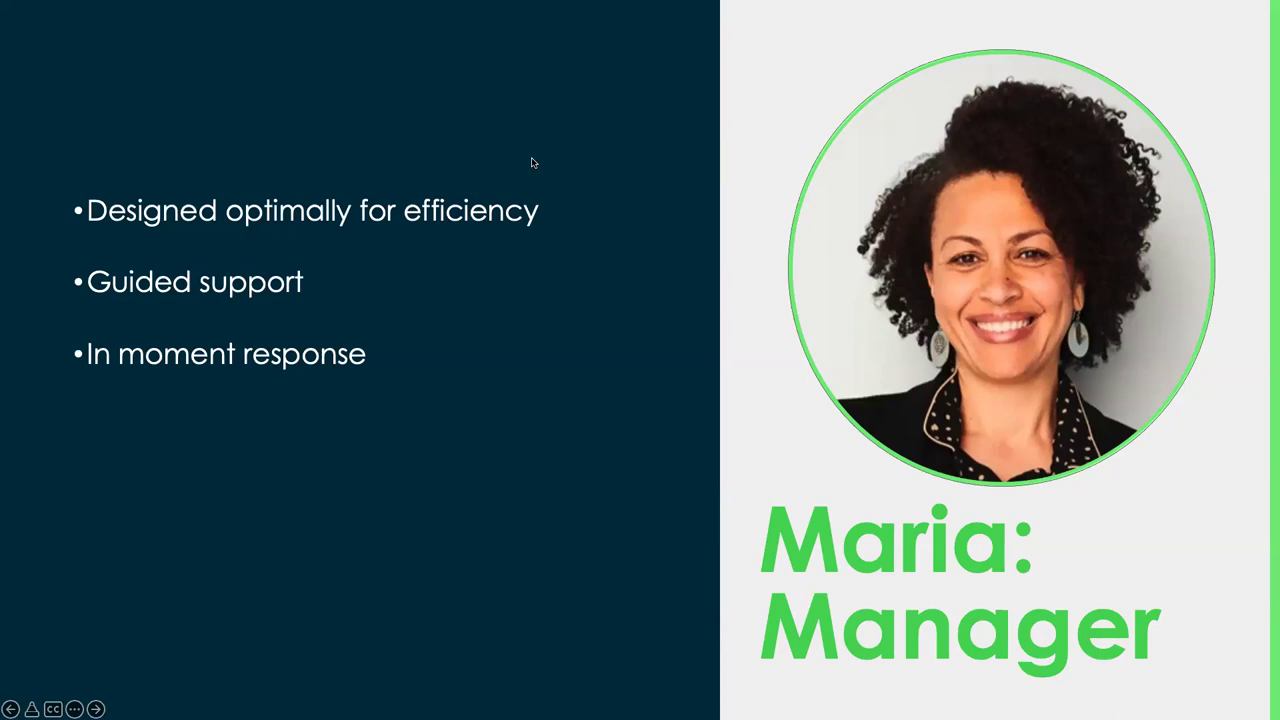
{"action": "key", "text": "Right"}
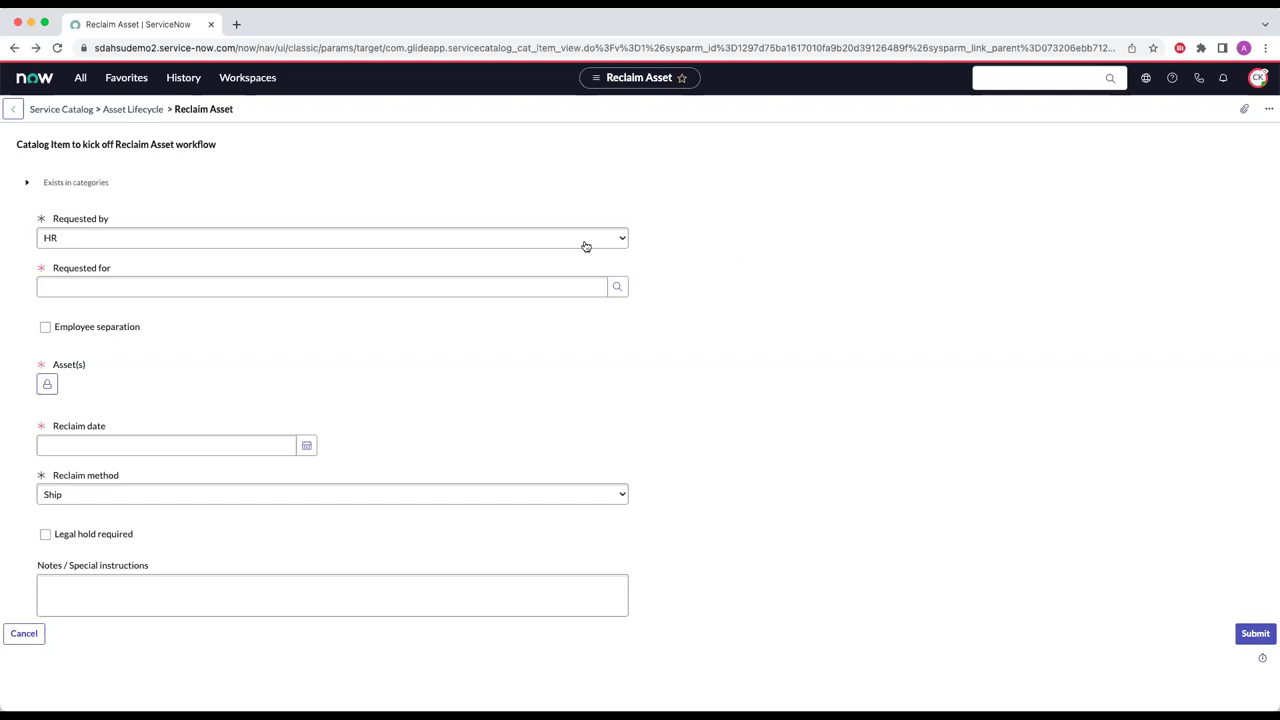
- Examine the Reclaim Asset form's requester choices, employee separation option and reclaim method choices, keeping HR and Ship selected
{"action": "left_click", "coordinate": [229, 240]}
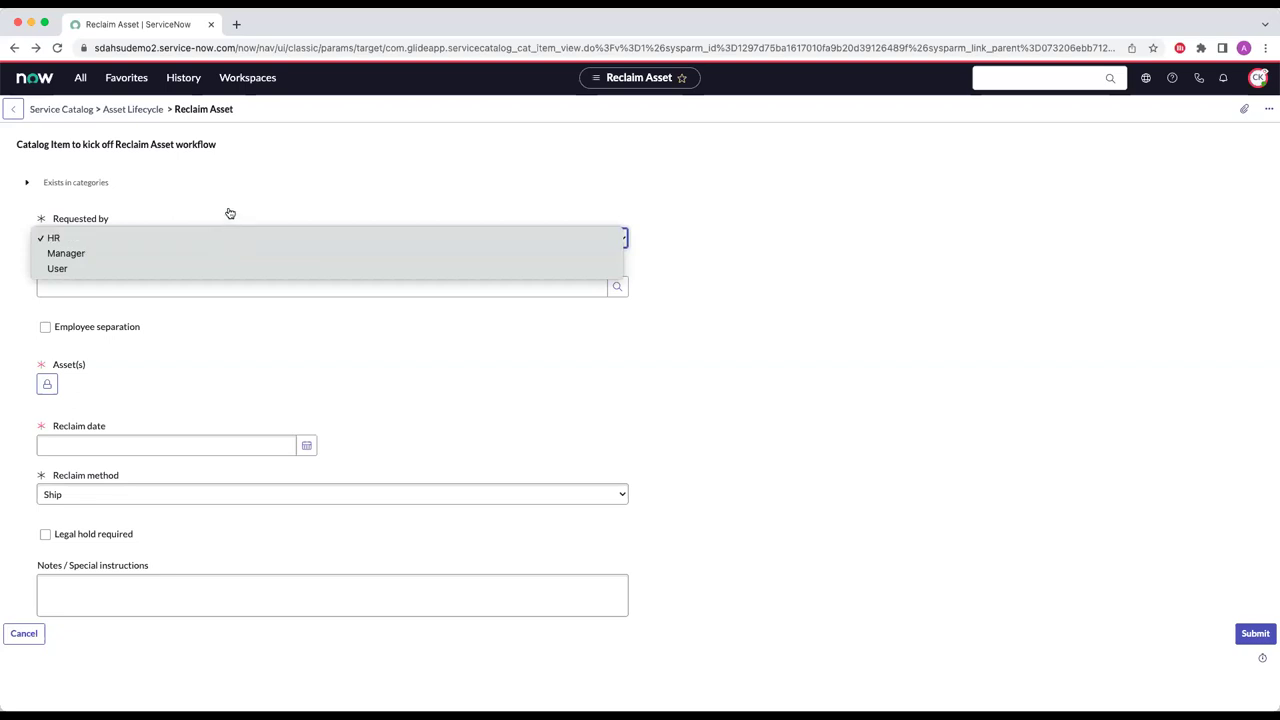
{"action": "left_click", "coordinate": [229, 216]}
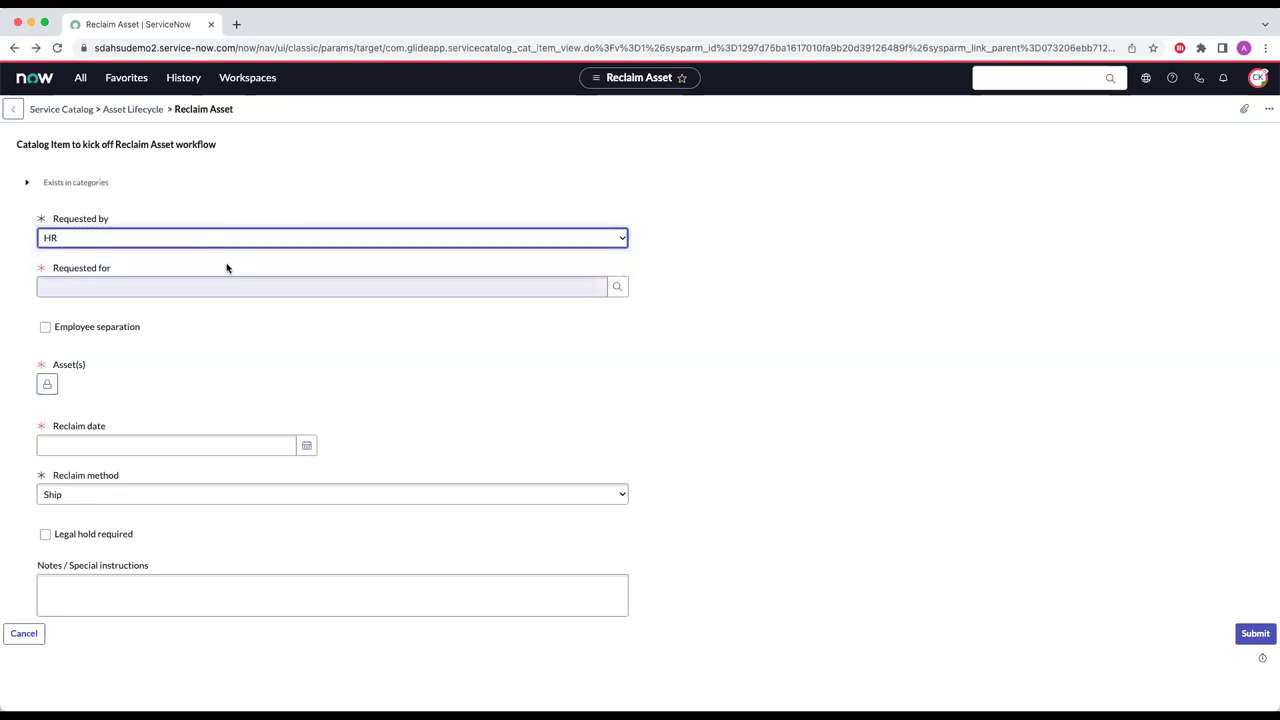
{"action": "left_click", "coordinate": [45, 328]}
{"action": "left_click", "coordinate": [45, 330]}
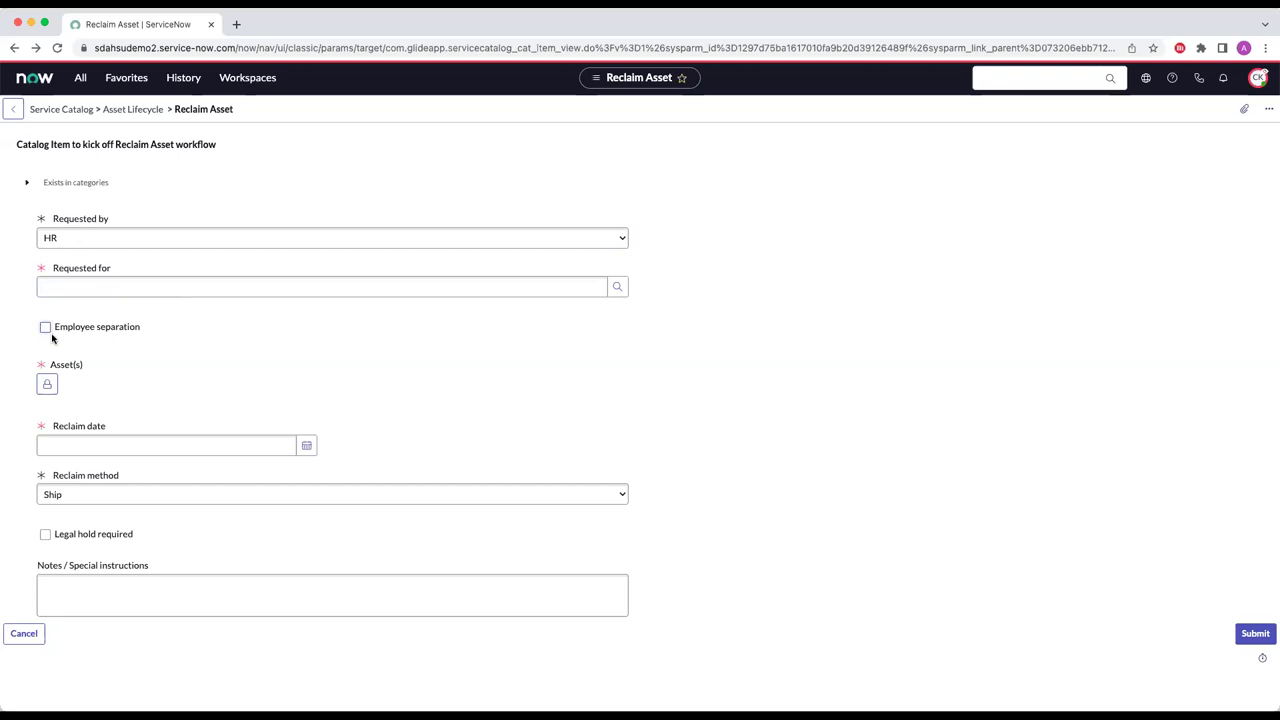
{"action": "left_click", "coordinate": [598, 499]}
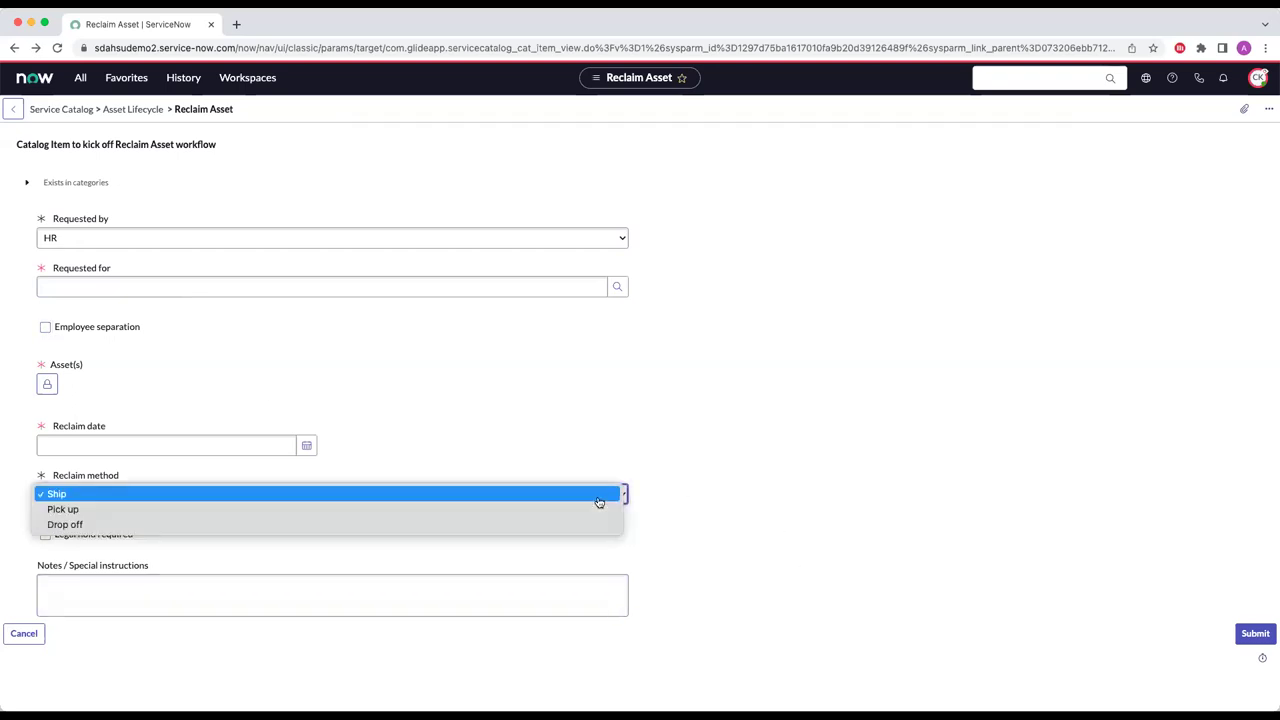
{"action": "left_click", "coordinate": [734, 361]}
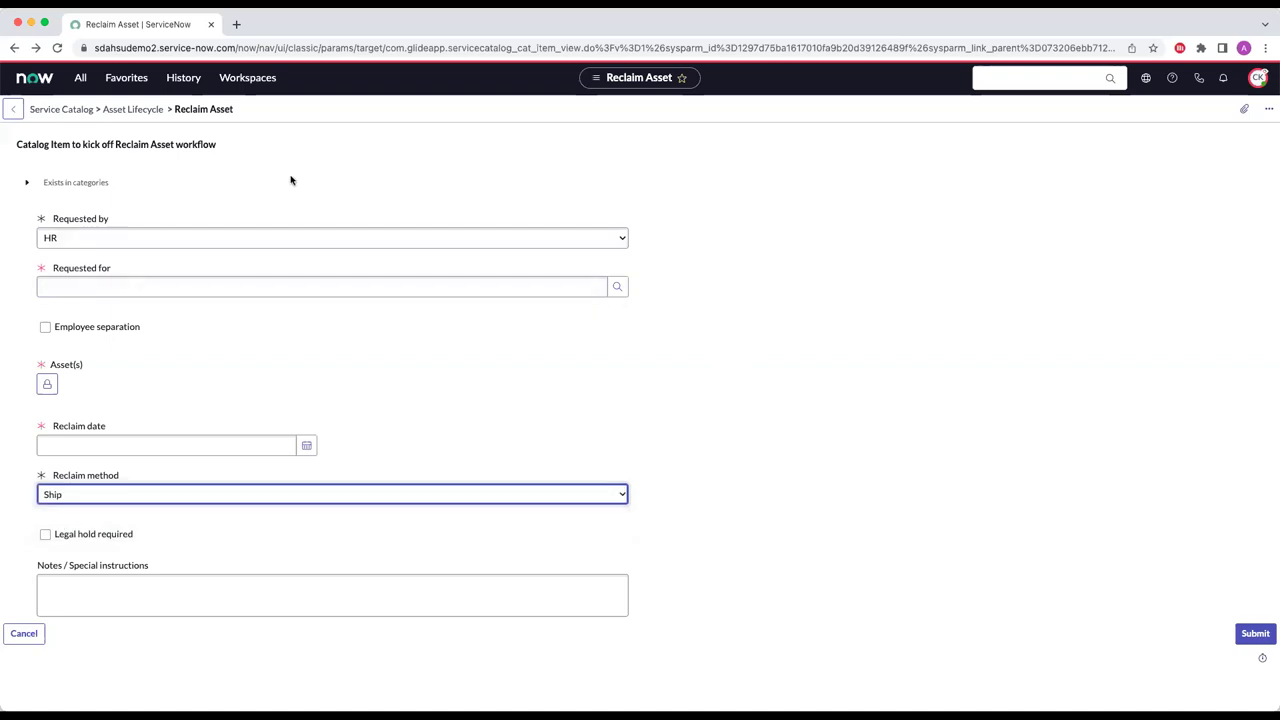
- Open My Offboarding Requests from the favorites, open the last listed reclamation request and expand its hardware line's stages
{"action": "left_click", "coordinate": [139, 81]}
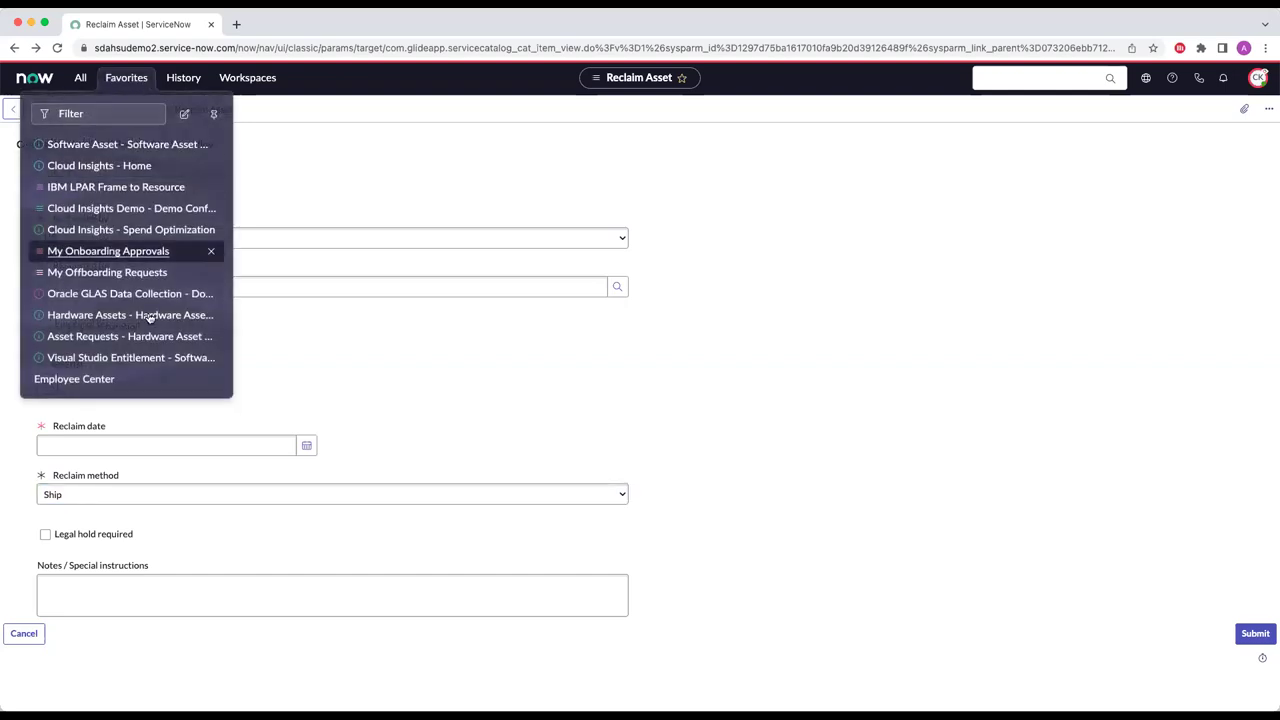
{"action": "left_click", "coordinate": [130, 275]}
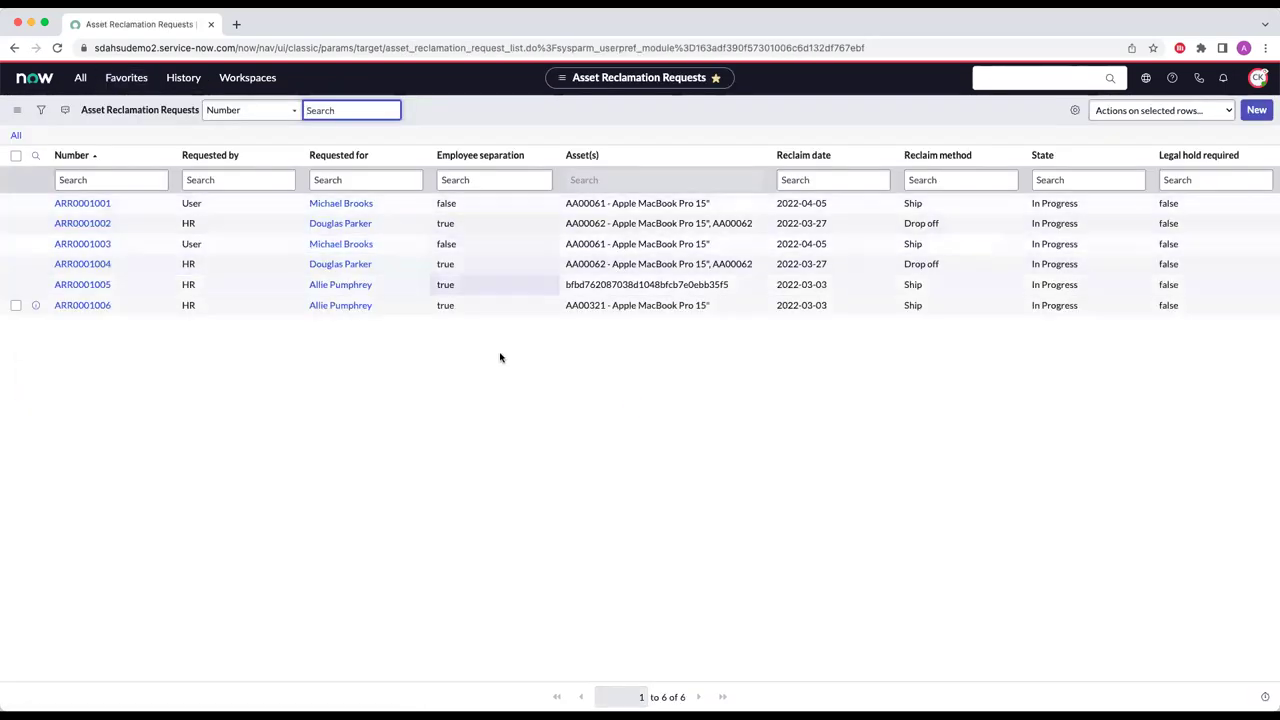
{"action": "left_click", "coordinate": [84, 306]}
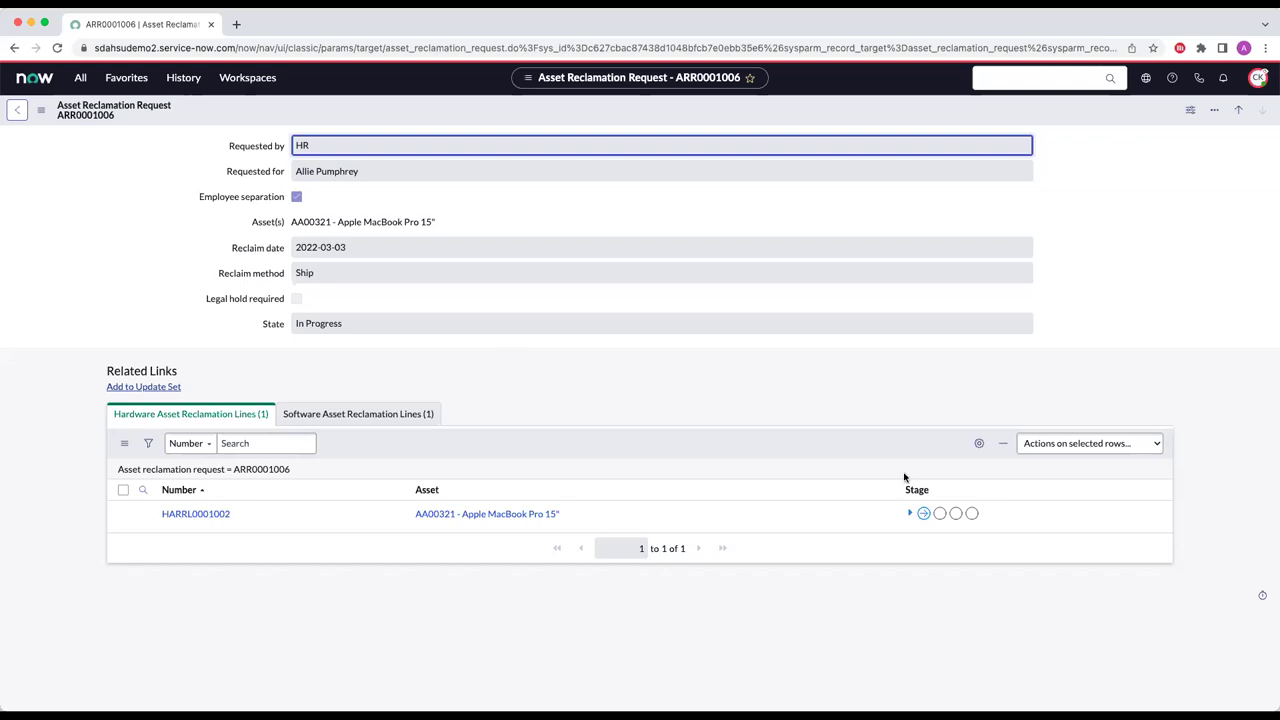
{"action": "left_click", "coordinate": [908, 513]}
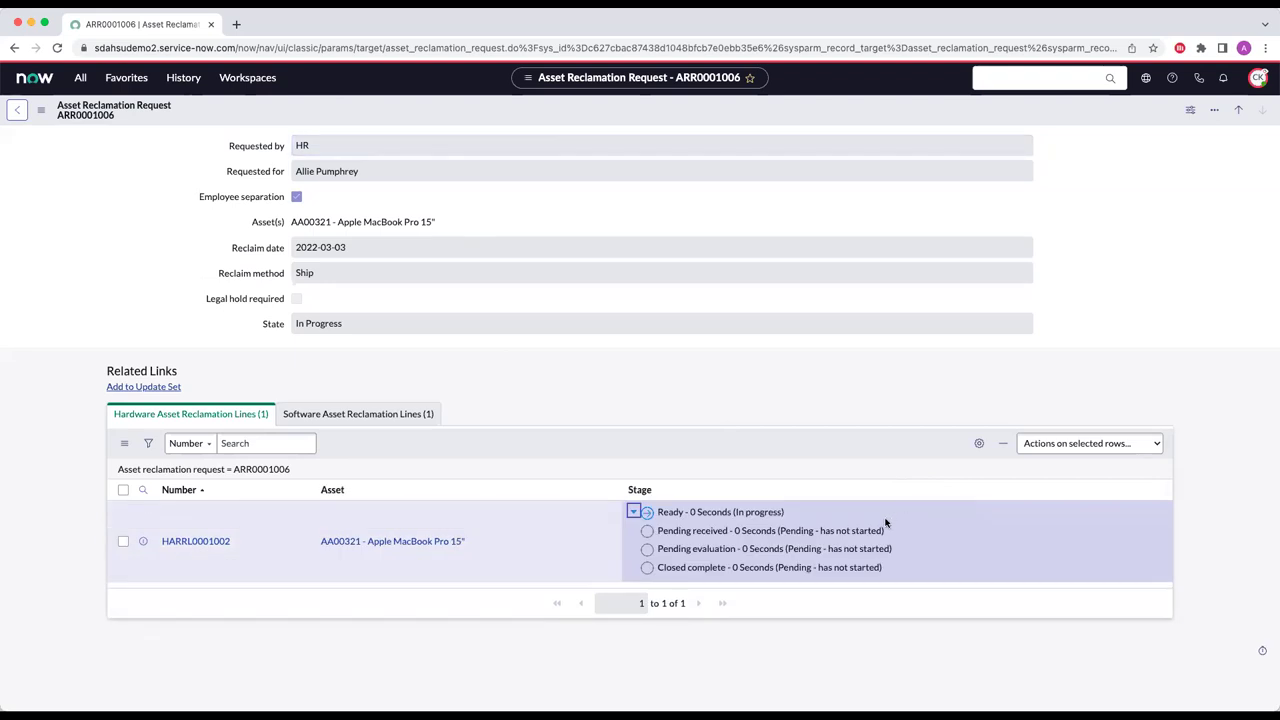
- Review the hardware reclamation line and its Schedule shipment task, then return to the reclamation request and expand the line's stages
{"action": "left_click", "coordinate": [207, 541]}
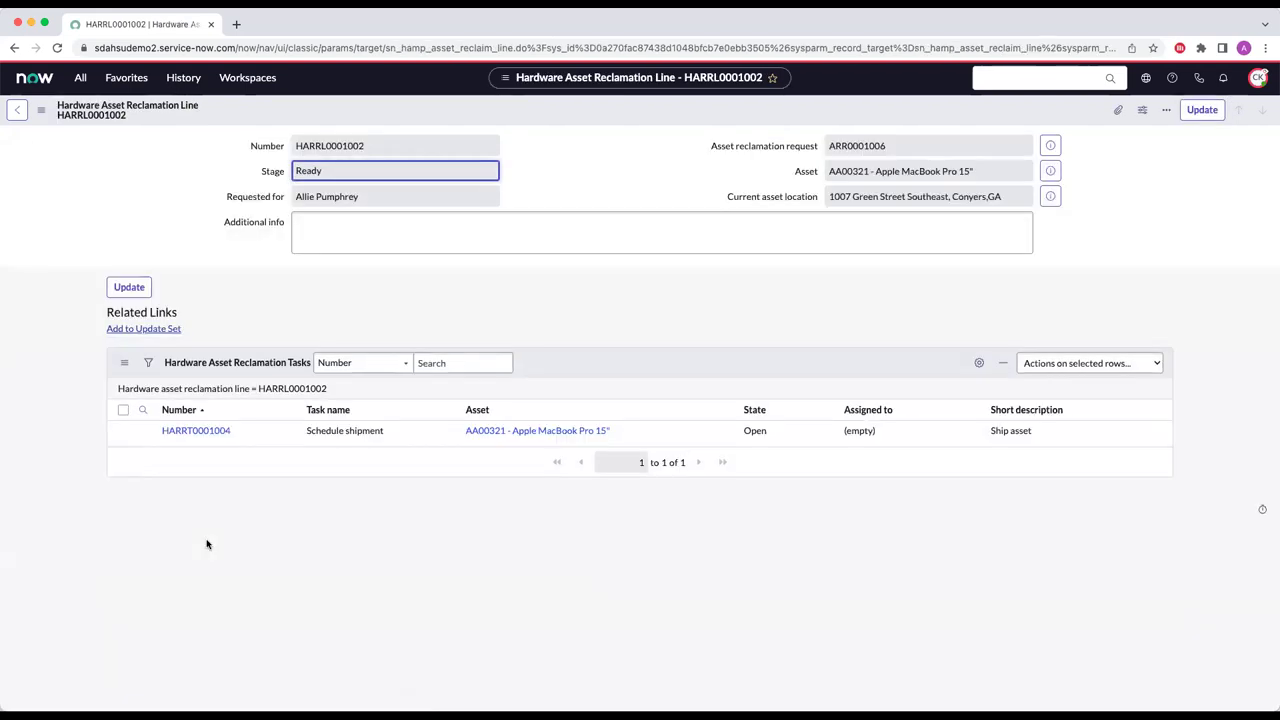
{"action": "left_click", "coordinate": [203, 434]}
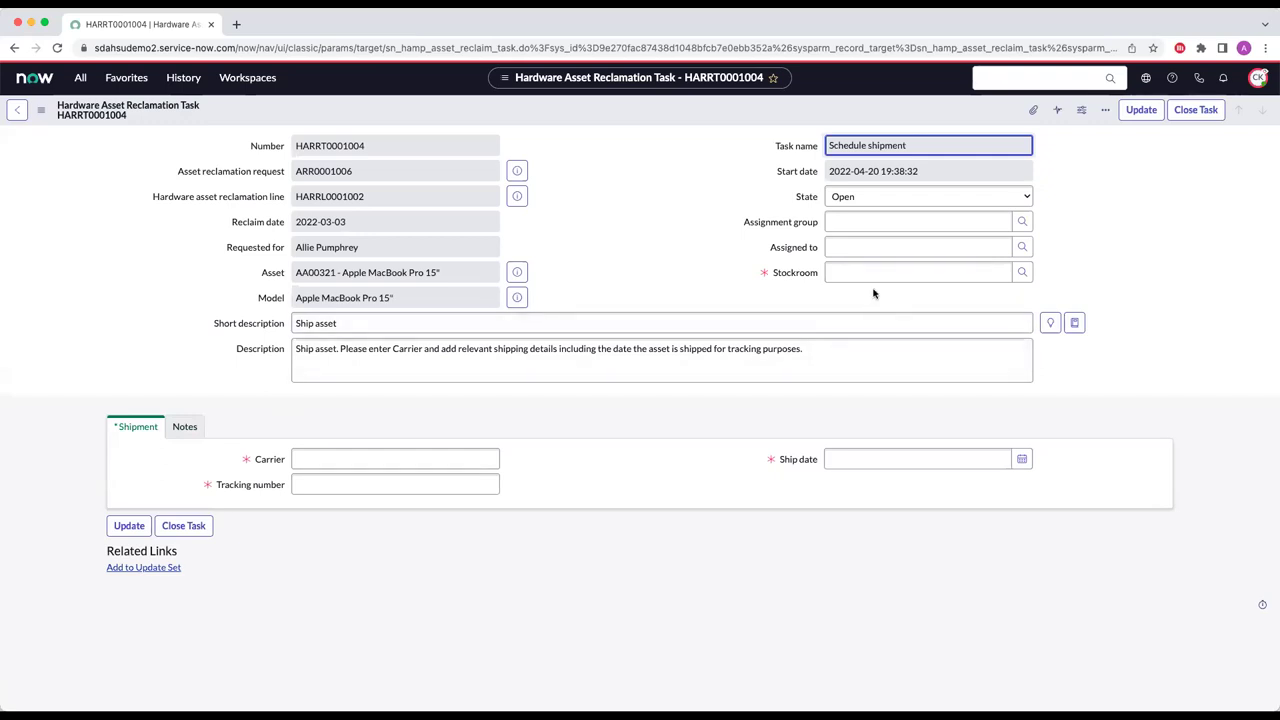
{"action": "left_click", "coordinate": [18, 112]}
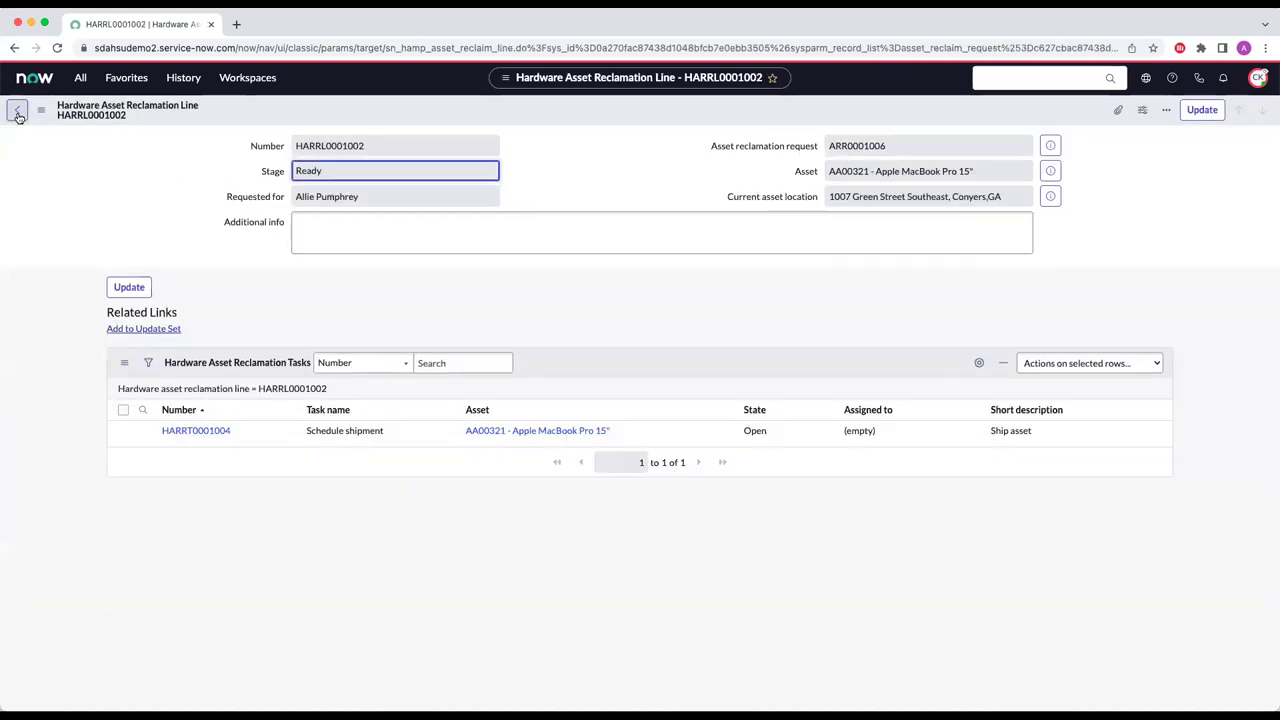
{"action": "left_click", "coordinate": [18, 113]}
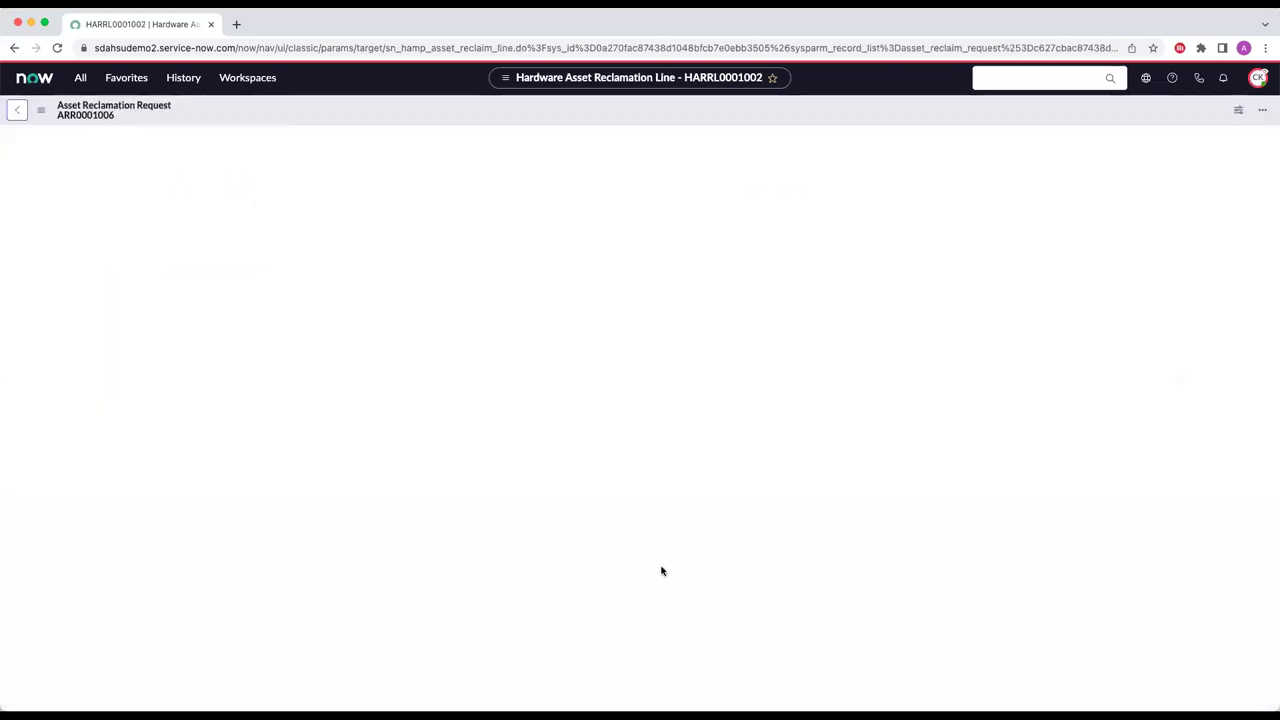
{"action": "left_click", "coordinate": [907, 515]}
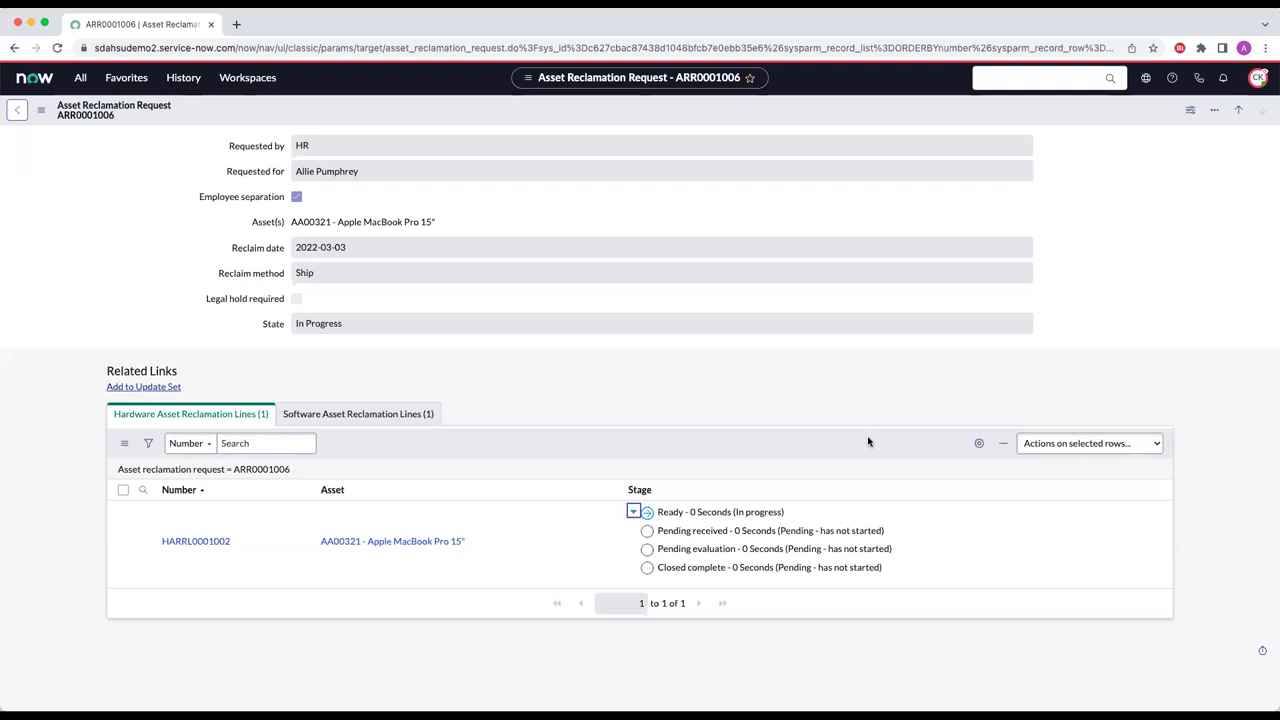
- Open the request's software reclamation line and examine the removal candidates in its Revoke user subscriptions task
{"action": "left_click", "coordinate": [377, 419]}
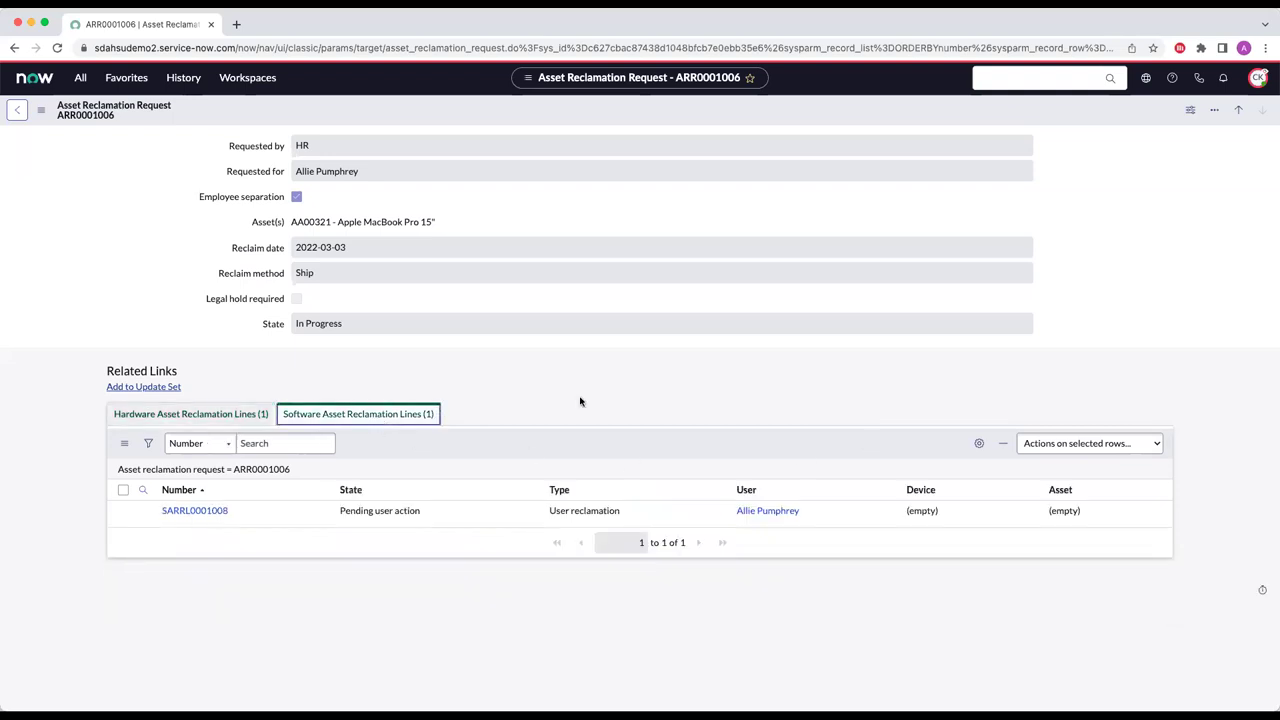
{"action": "left_click", "coordinate": [197, 511]}
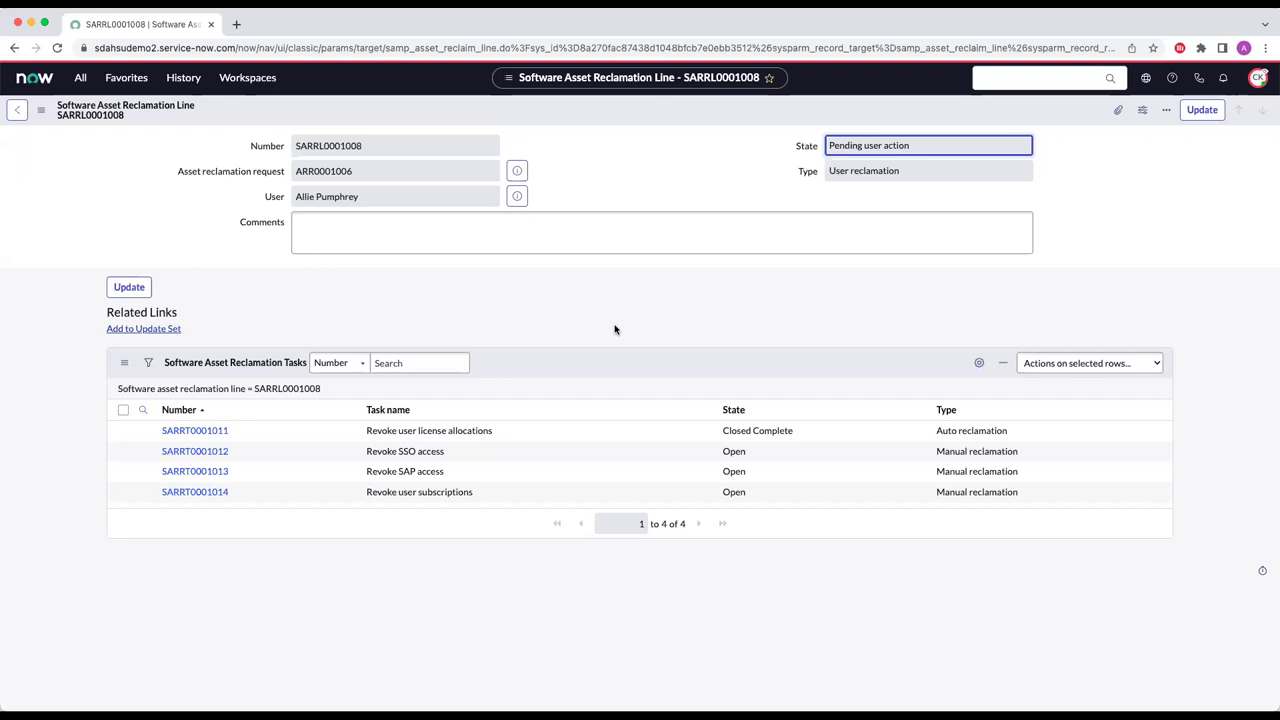
{"action": "left_click", "coordinate": [195, 493]}
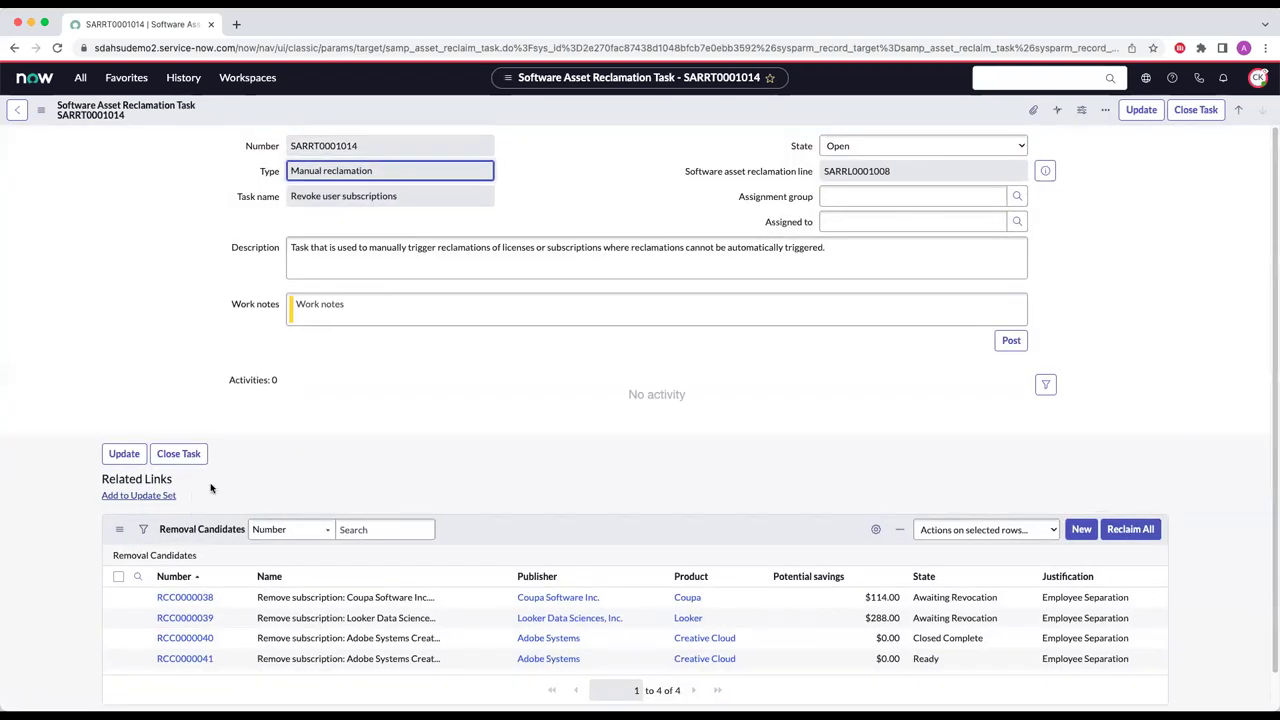
{"action": "scroll", "coordinate": [211, 487], "scroll_direction": "down", "scroll_amount": 1}
{"action": "scroll", "coordinate": [211, 487], "scroll_direction": "down", "scroll_amount": 1}
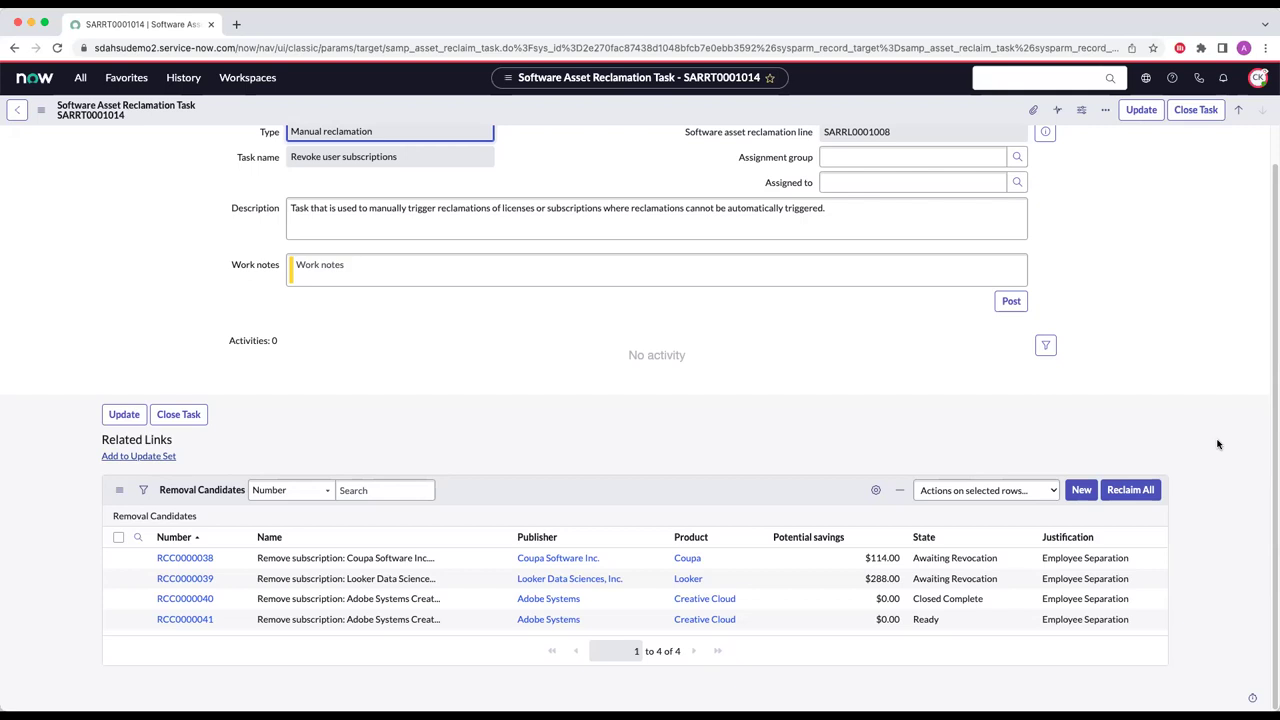
{"action": "left_click", "coordinate": [16, 112]}
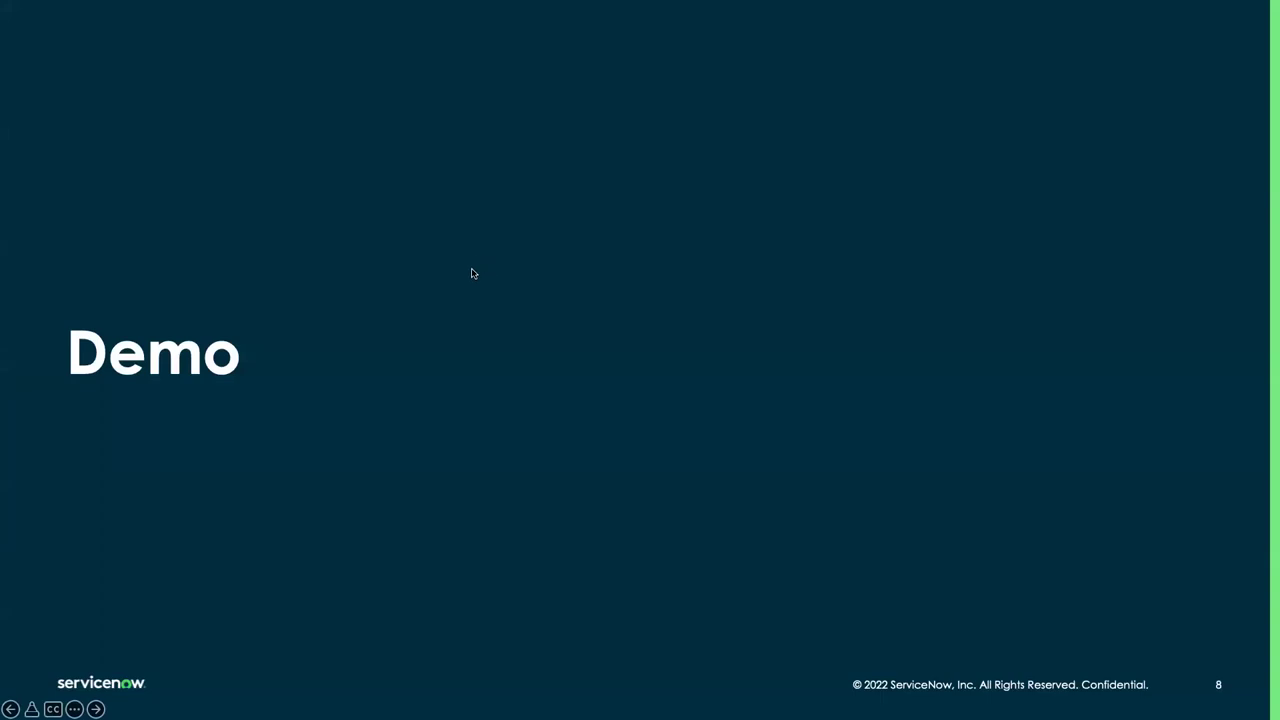
{"action": "left_click", "coordinate": [448, 348]}
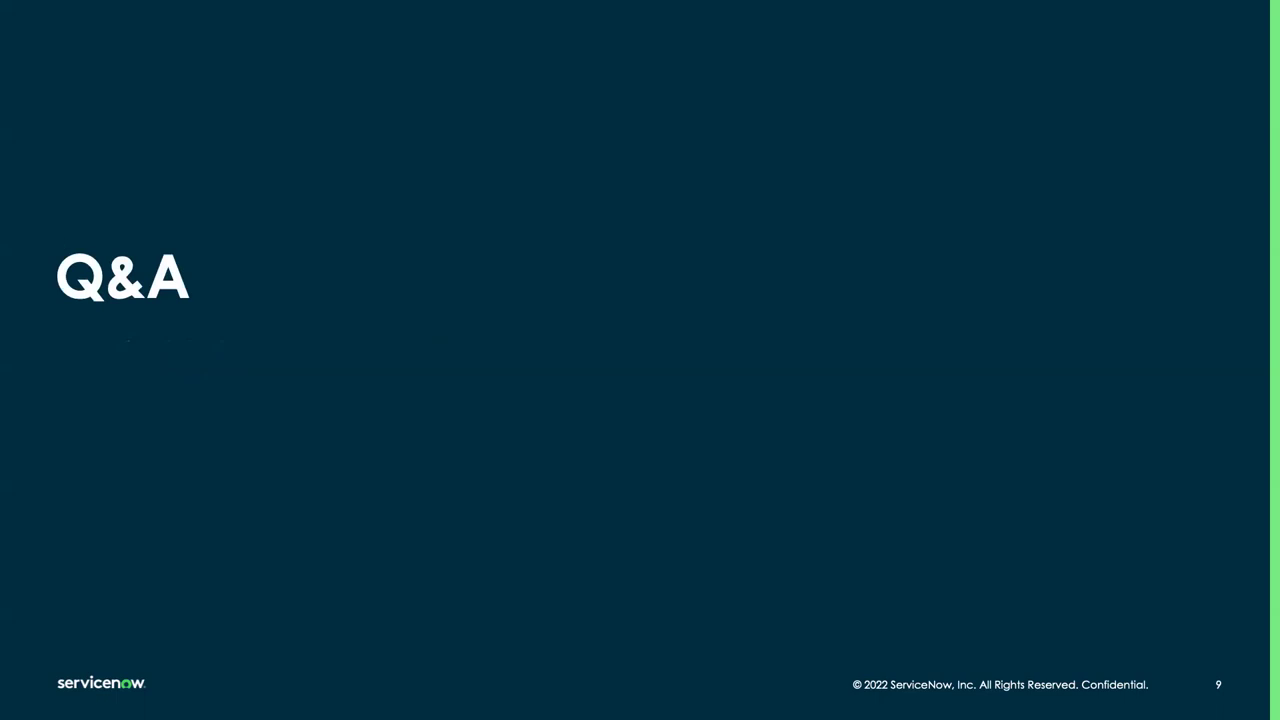